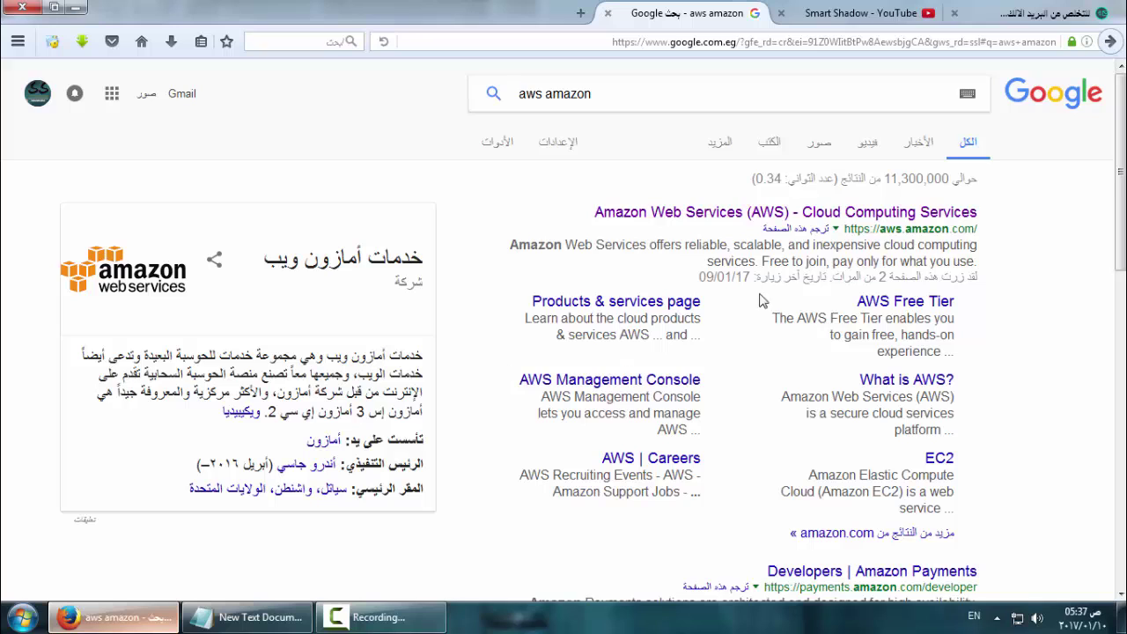
Open the 'Amazon Web Services (AWS) - Cloud Computing Services' result for 'aws amazon'
left_click(767, 221)
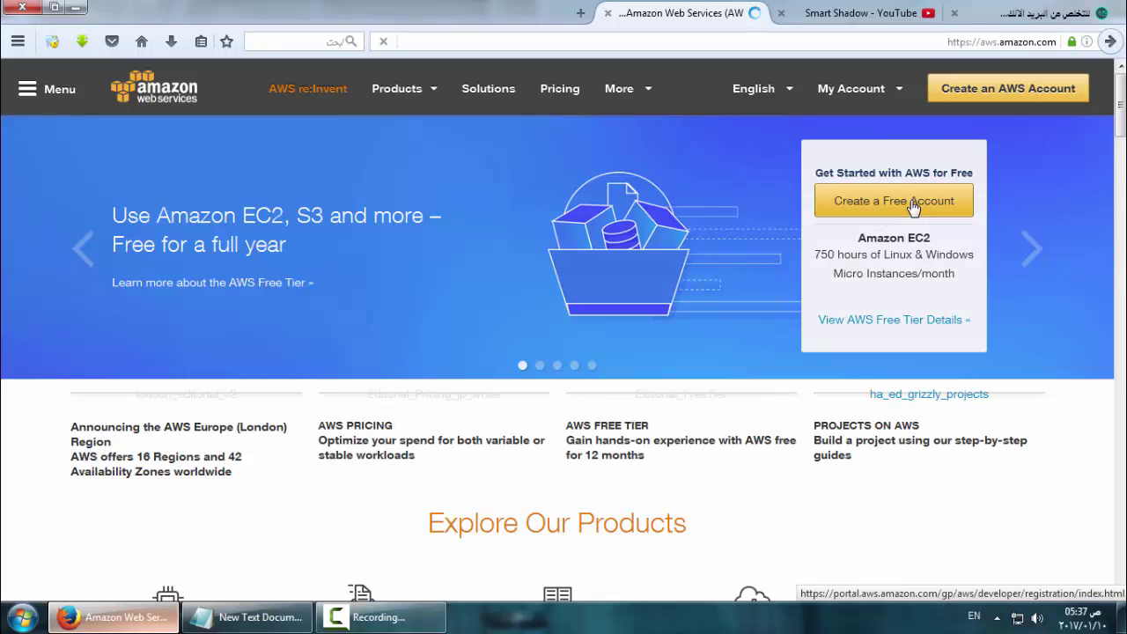
Start a free AWS account as a new user with the temporary TempMail e-mail address
left_click(913, 202)
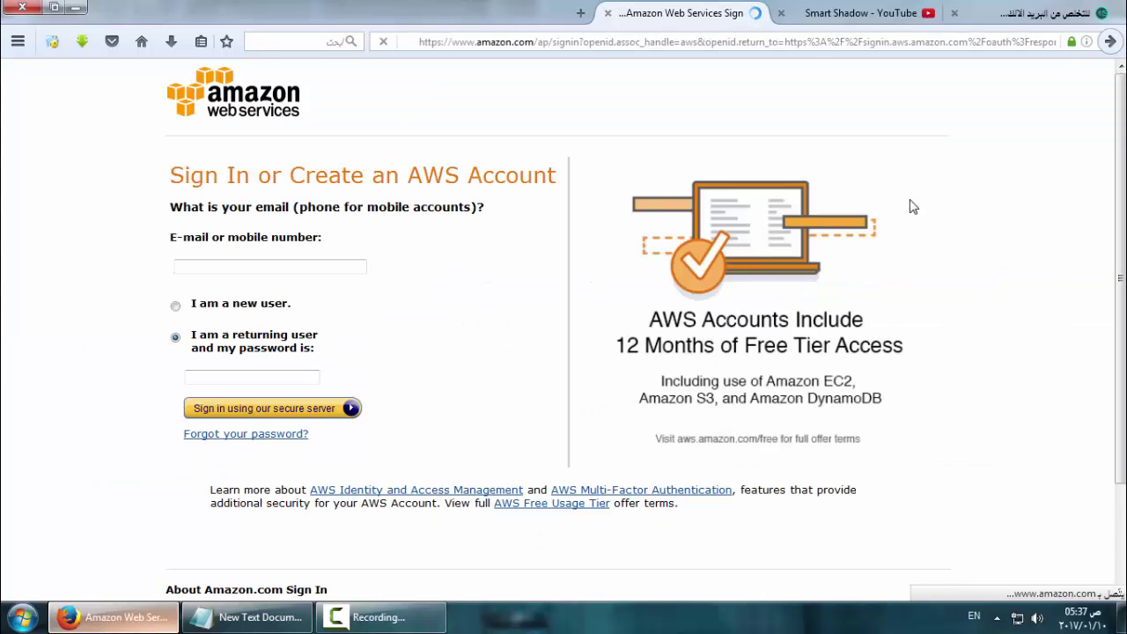
left_click(176, 308)
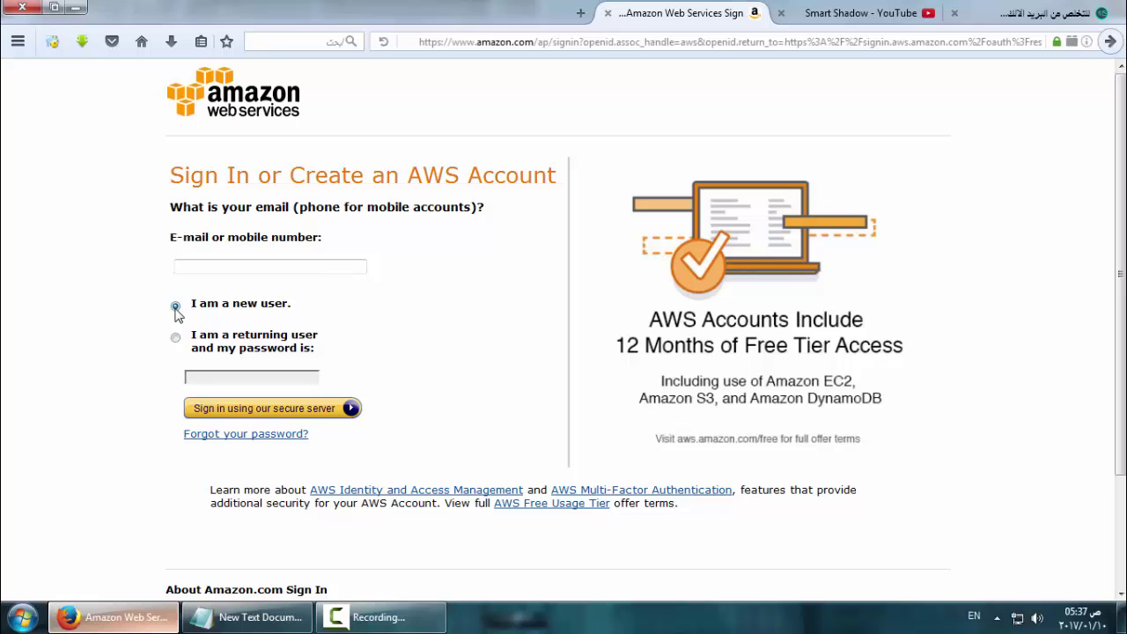
left_click(1004, 12)
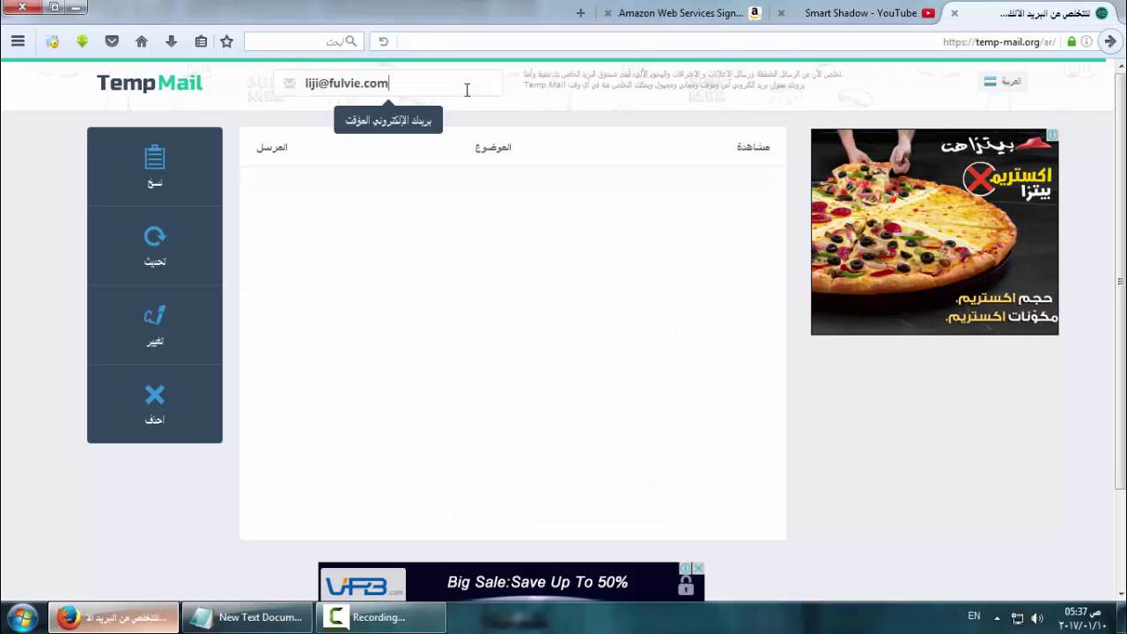
left_click(466, 88)
left_click(653, 10)
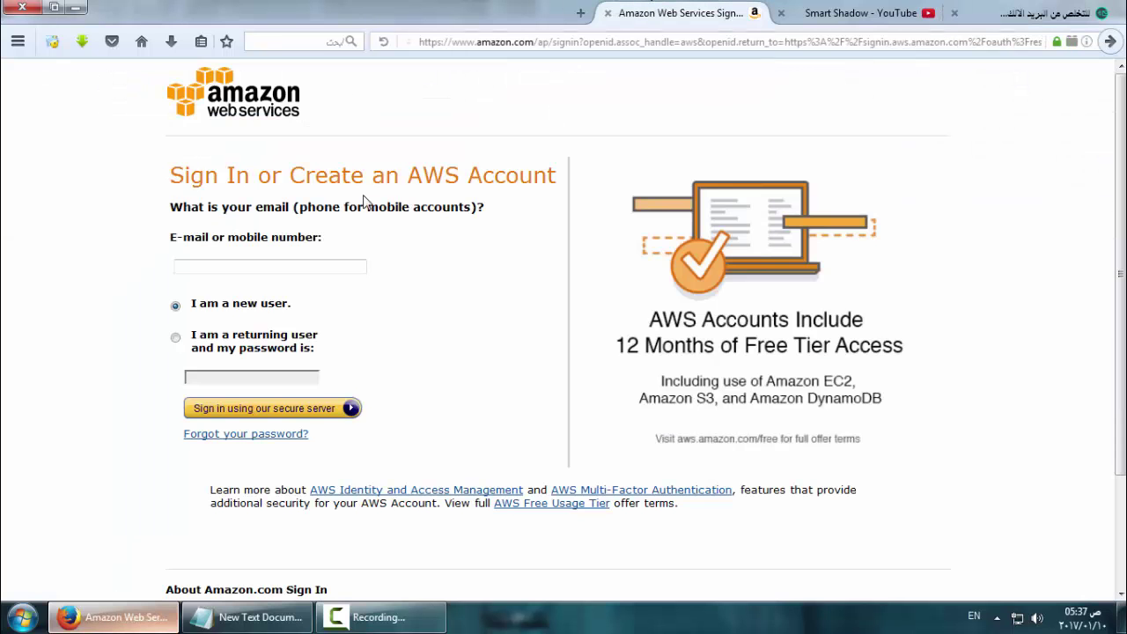
left_click(302, 266)
key("ctrl+v")
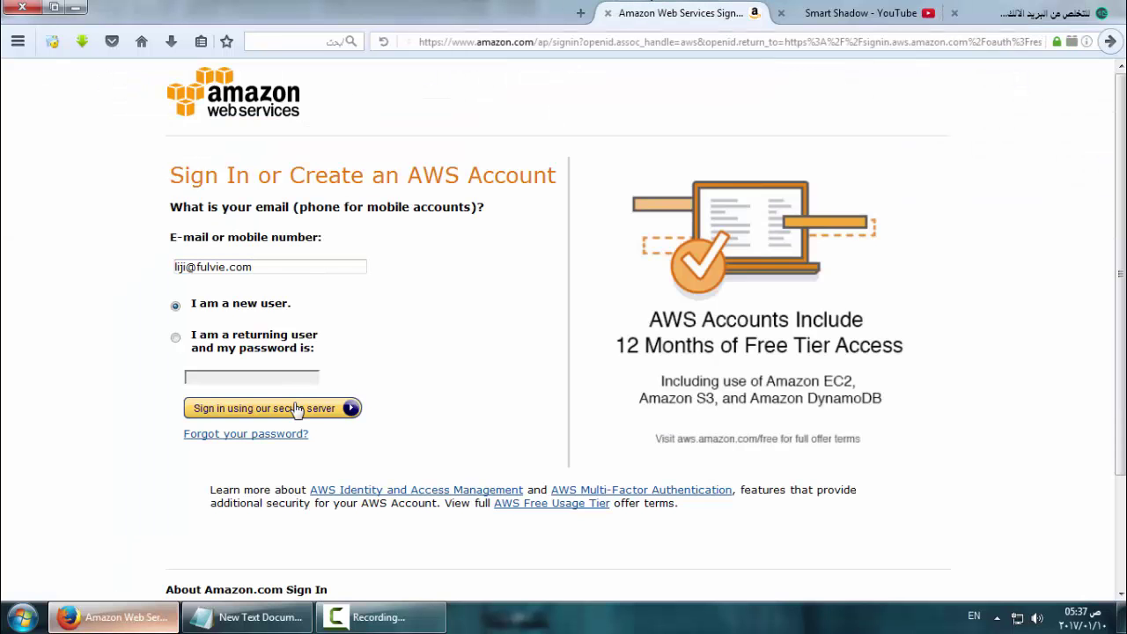
left_click(296, 408)
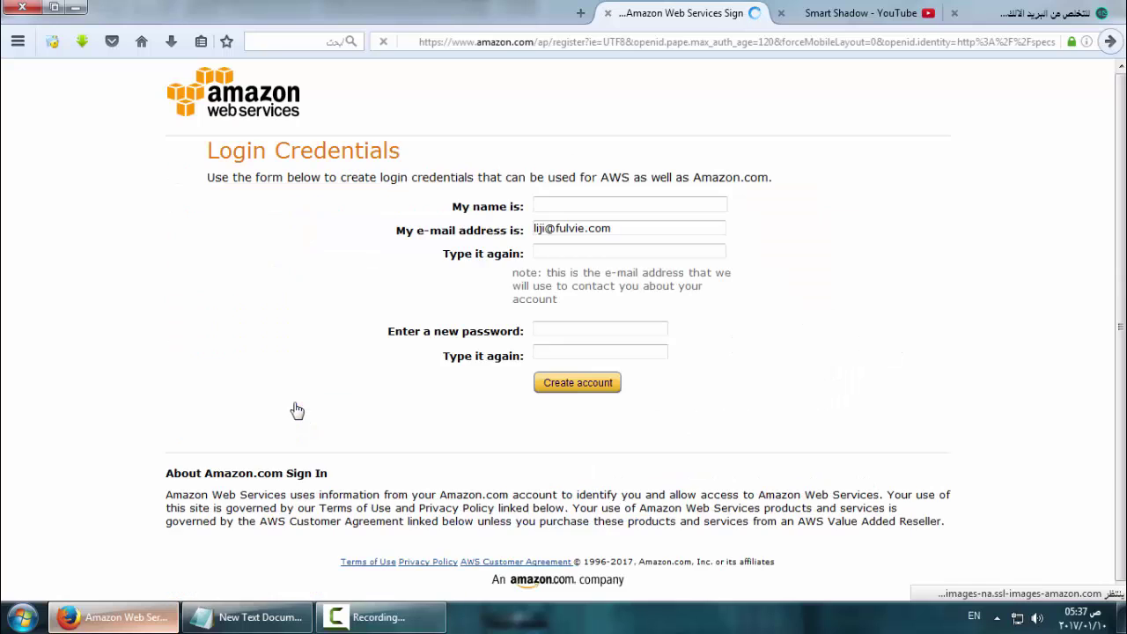
Enter the account holder's name and copy the e-mail into the confirmation field
left_click(609, 208)
type("k")
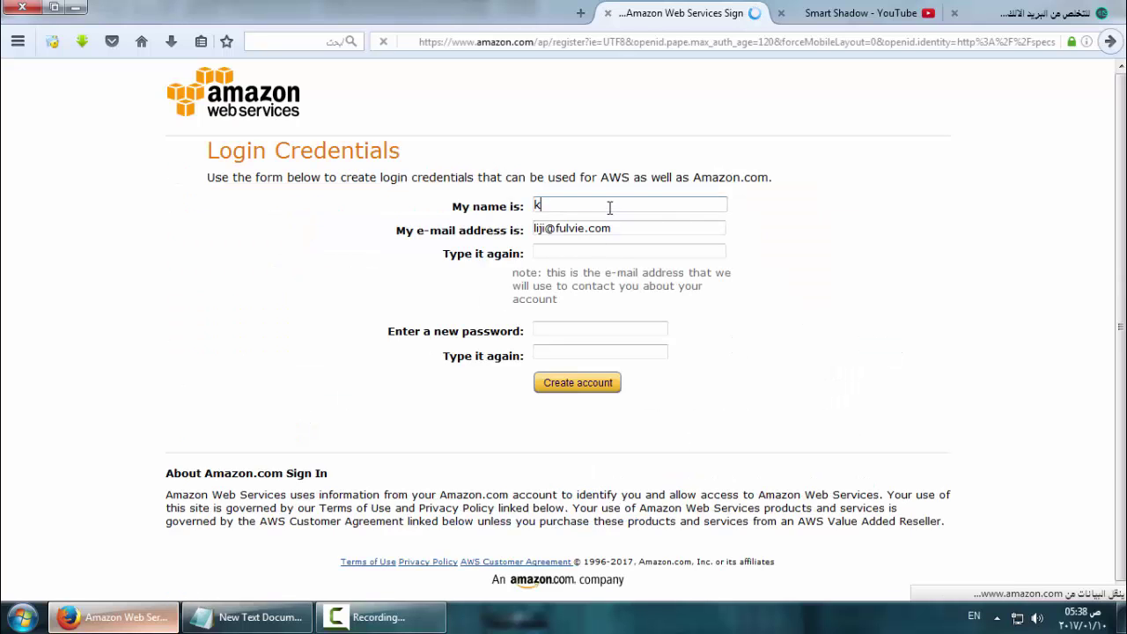
type("han")
double_click(611, 208)
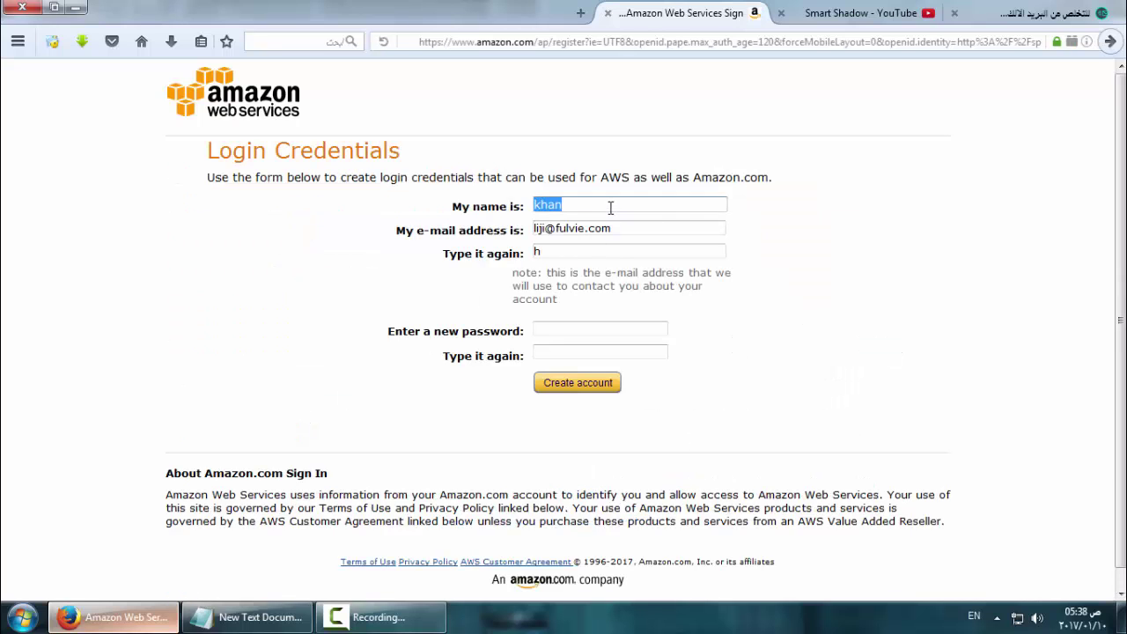
left_click(702, 201)
type("smart")
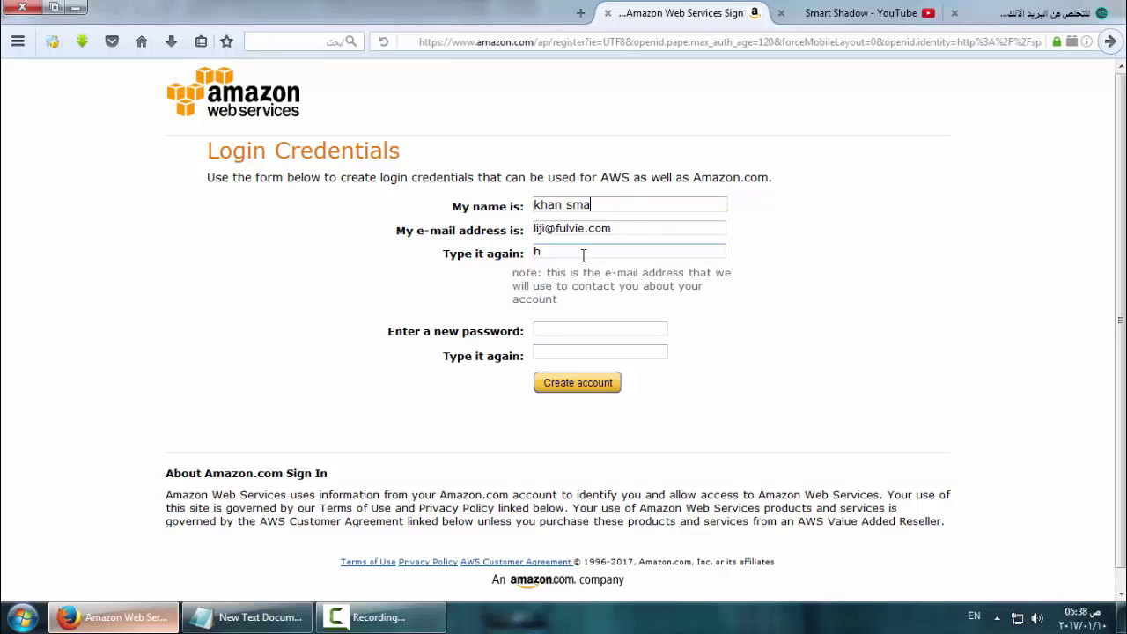
triple_click(590, 227)
key("ctrl+c")
double_click(574, 253)
key("ctrl+v")
Enter the matching password twice and create the account
left_click(562, 331)
type("123")
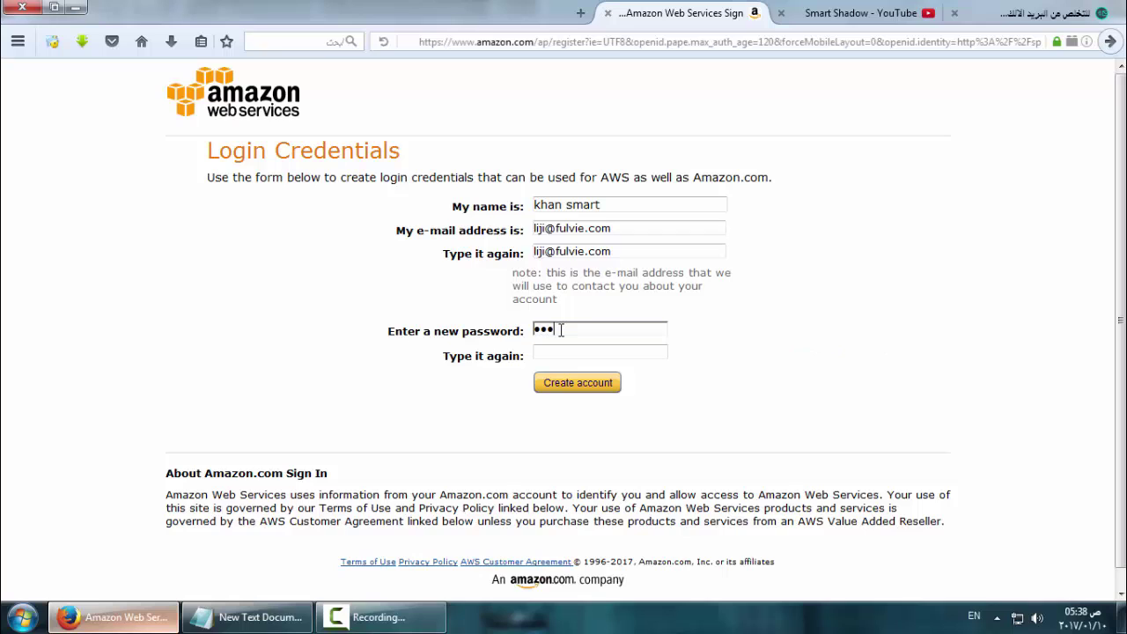
left_click(576, 356)
type("123")
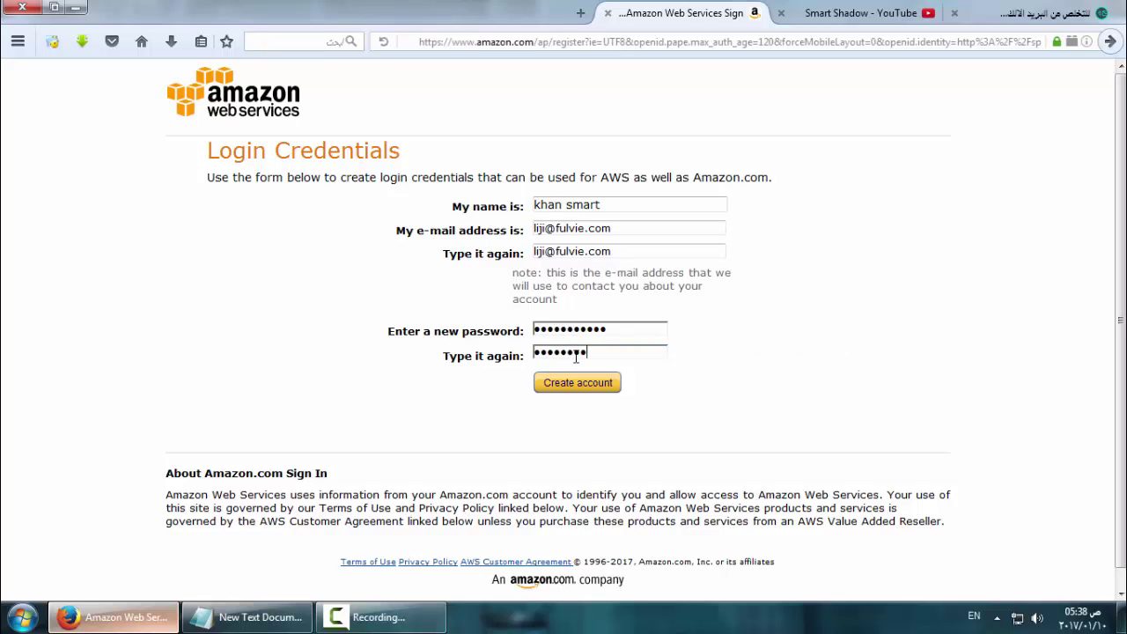
left_click(591, 382)
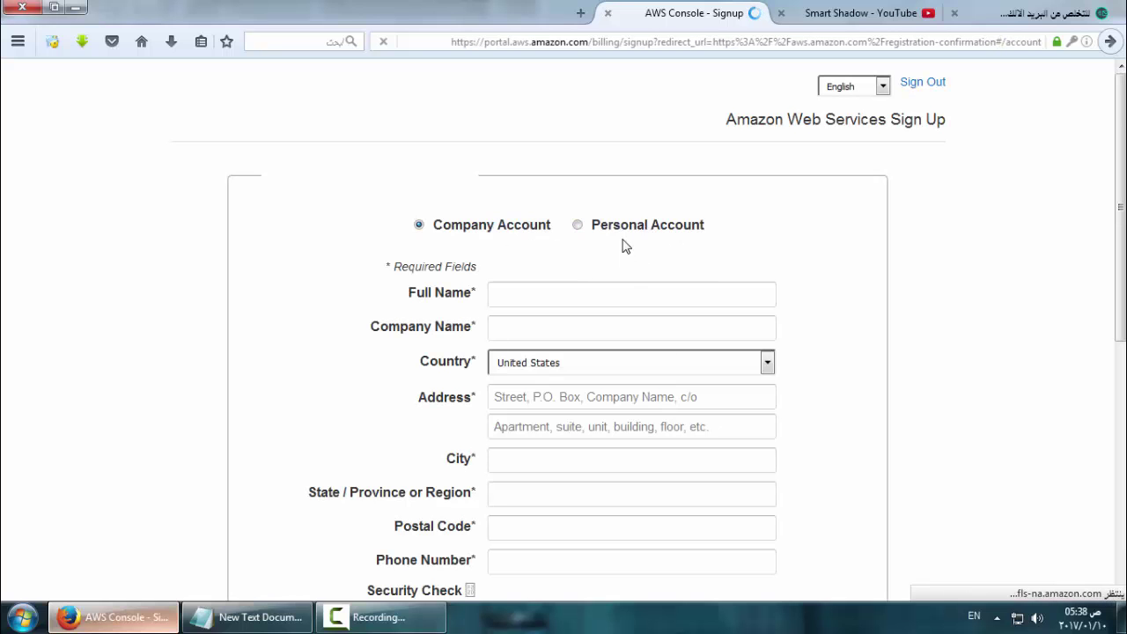
Switch the contact information to a Personal Account
left_click(610, 228)
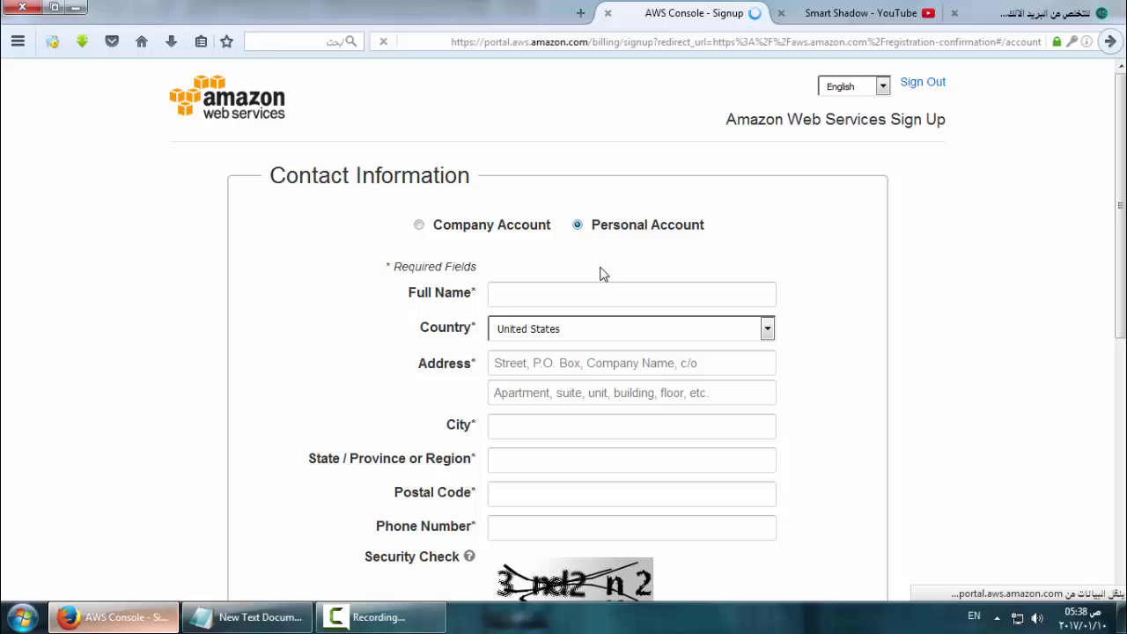
left_click_drag(421, 293, 393, 391)
left_click(387, 390)
scroll(381, 390, "down", 2)
Copy the fakena.me link from the notes into a new browser page
left_click(246, 617)
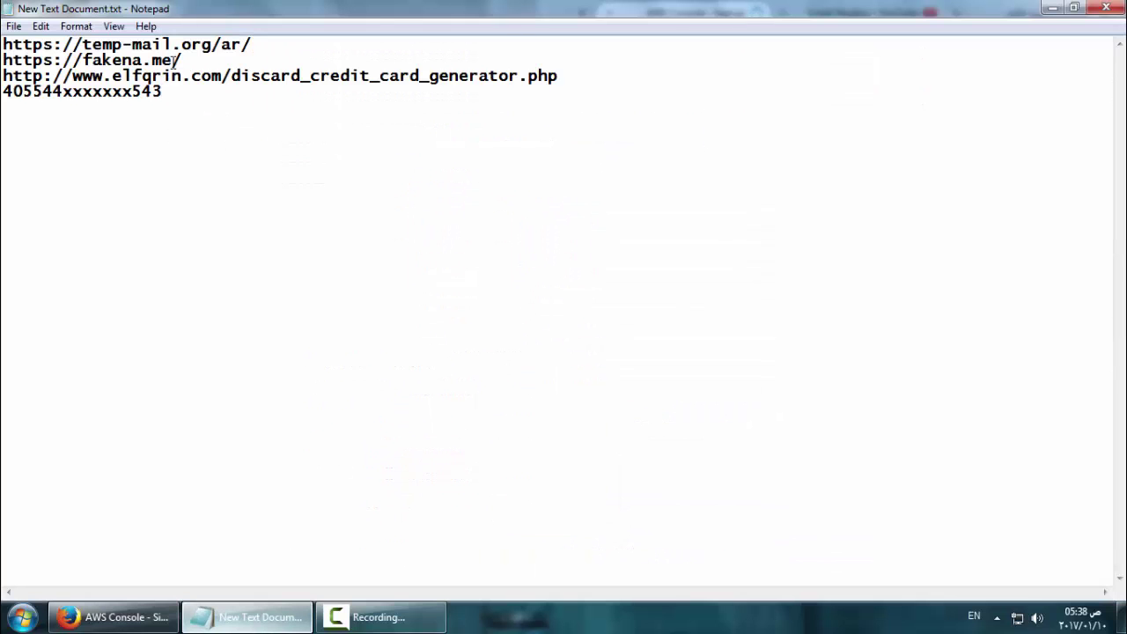
double_click(176, 60)
key("ctrl+c")
left_click(126, 616)
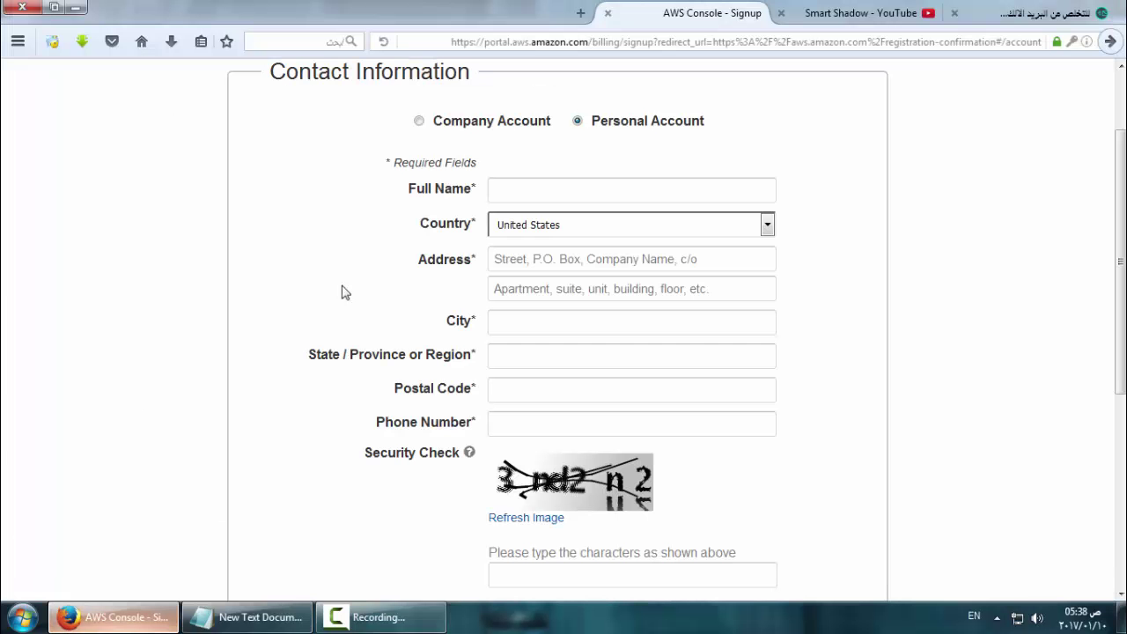
key("ctrl+t")
key("ctrl+v")
Generate a fake profile on fakena.me and paste its name into the AWS Full Name field
key("Return")
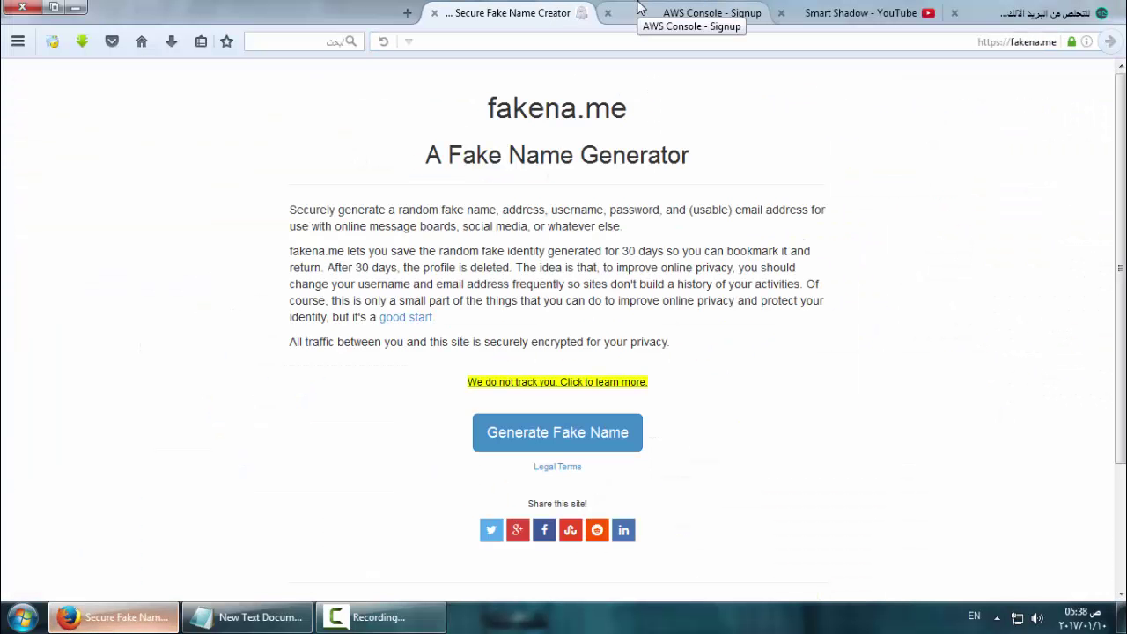
left_click(572, 447)
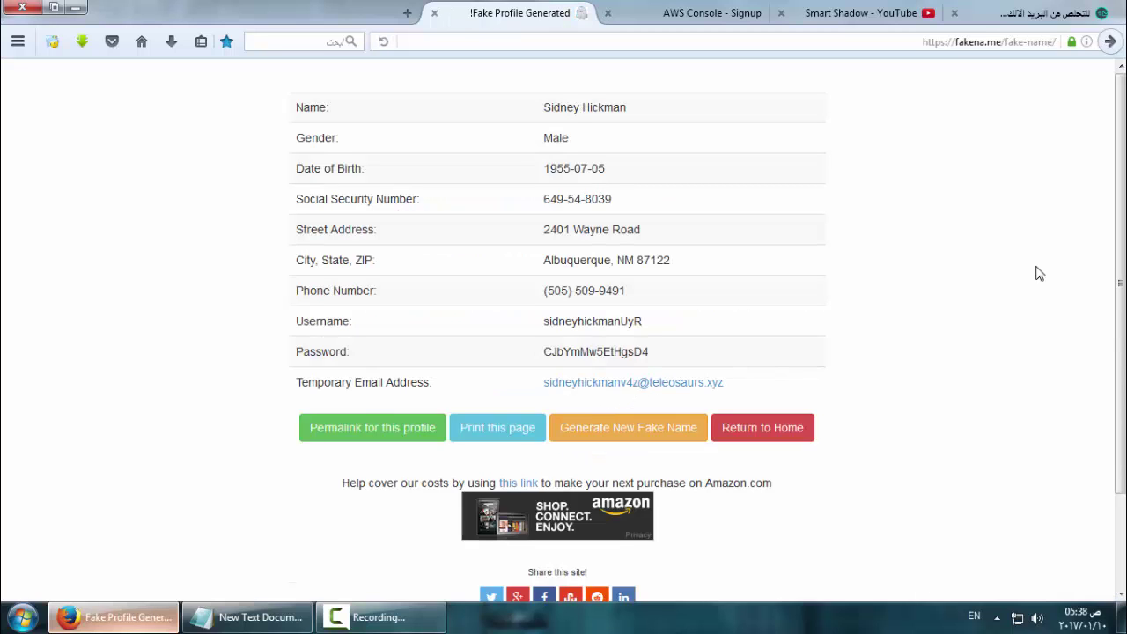
double_click(613, 106)
triple_click(614, 106)
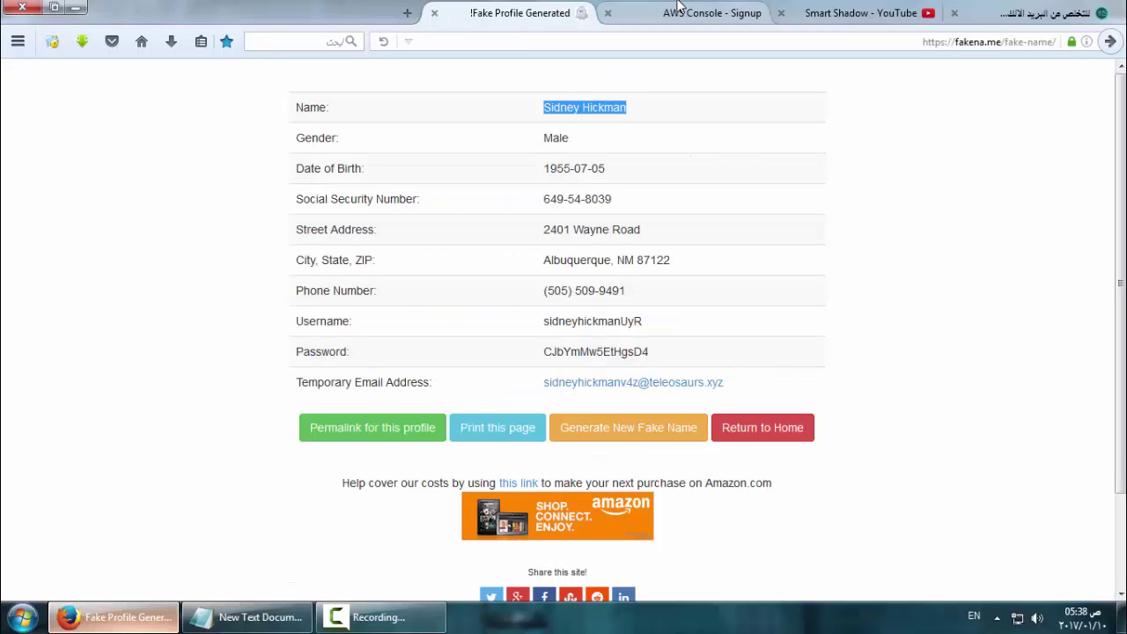
left_click(687, 13)
left_click(597, 186)
key("ctrl+v")
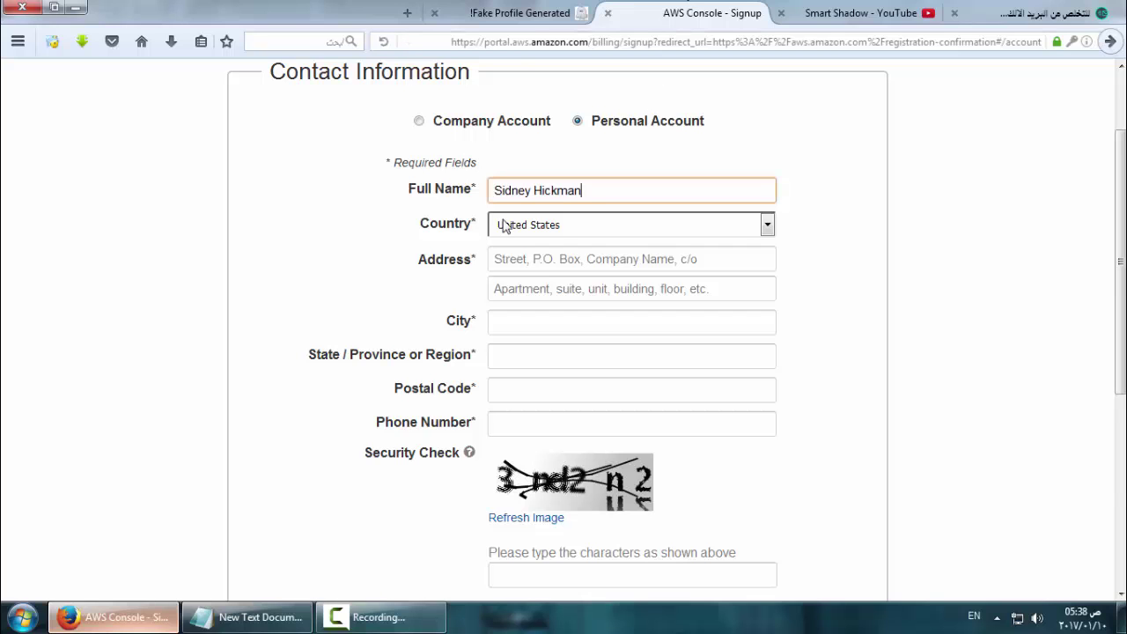
Copy the generated phone number into the AWS Phone Number field
left_click(520, 13)
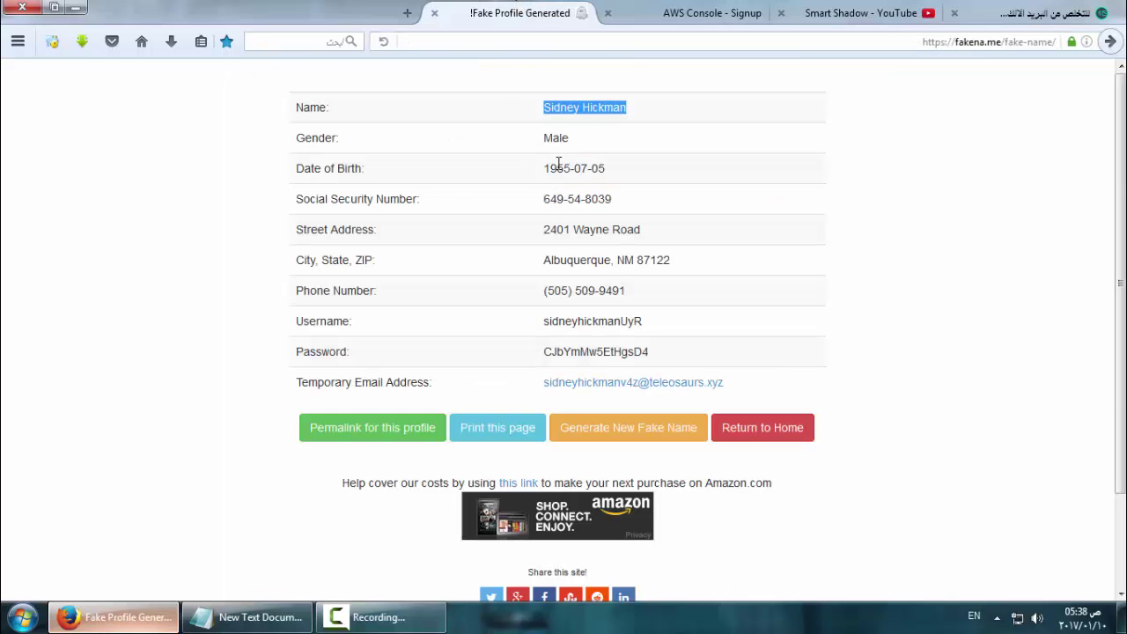
double_click(559, 166)
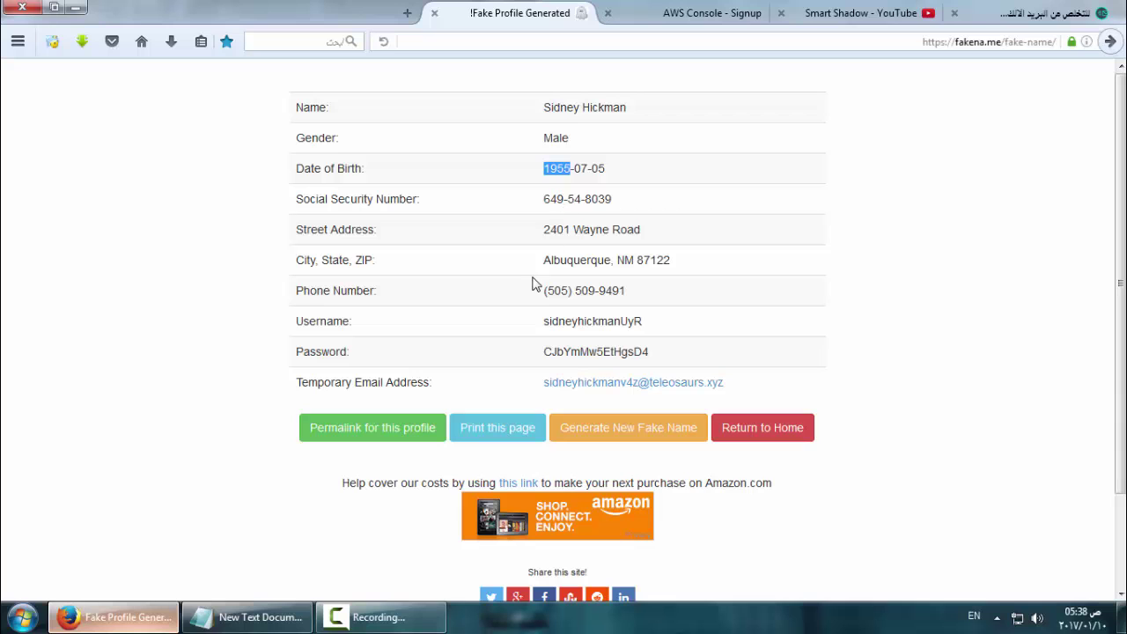
triple_click(567, 291)
left_click(652, 11)
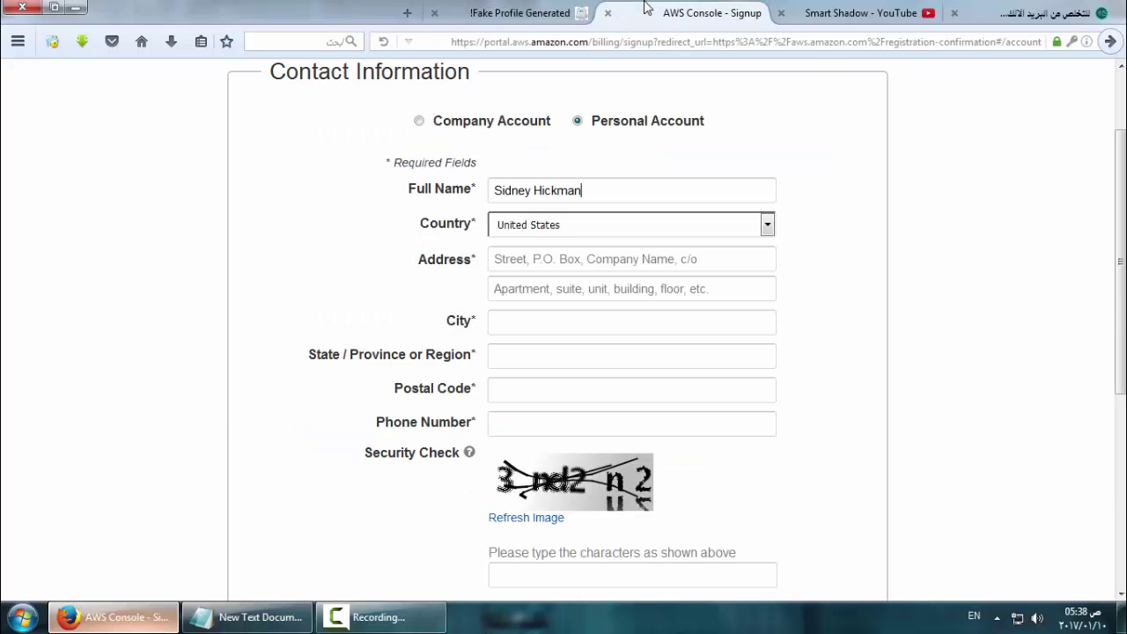
left_click(516, 421)
key("ctrl+v")
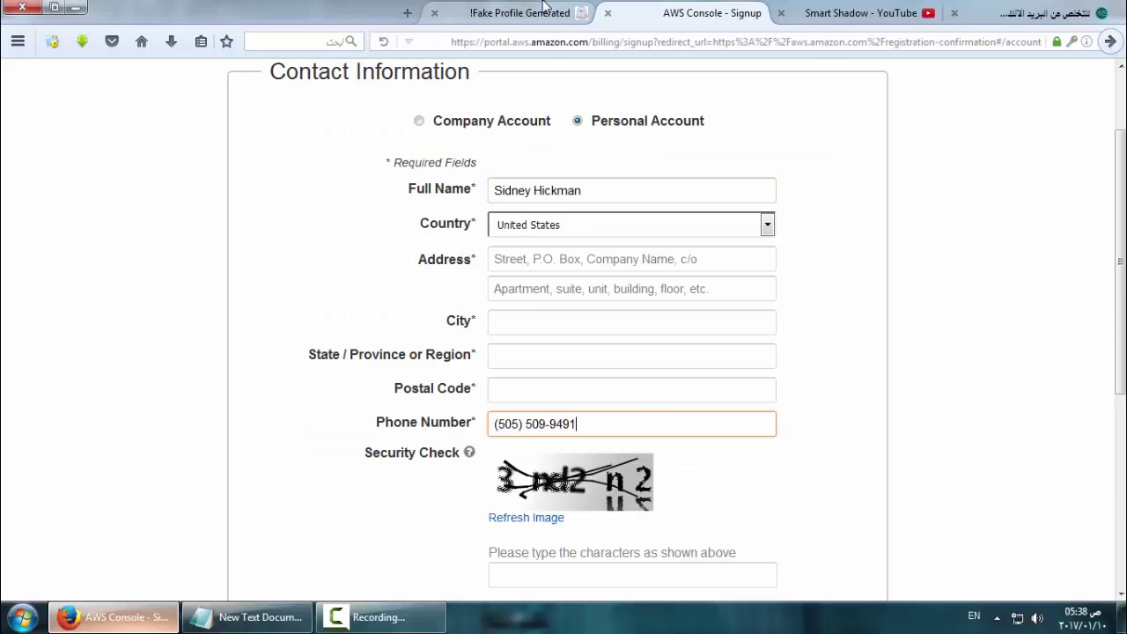
Fill the AWS address line and city from the generated profile
left_click(545, 11)
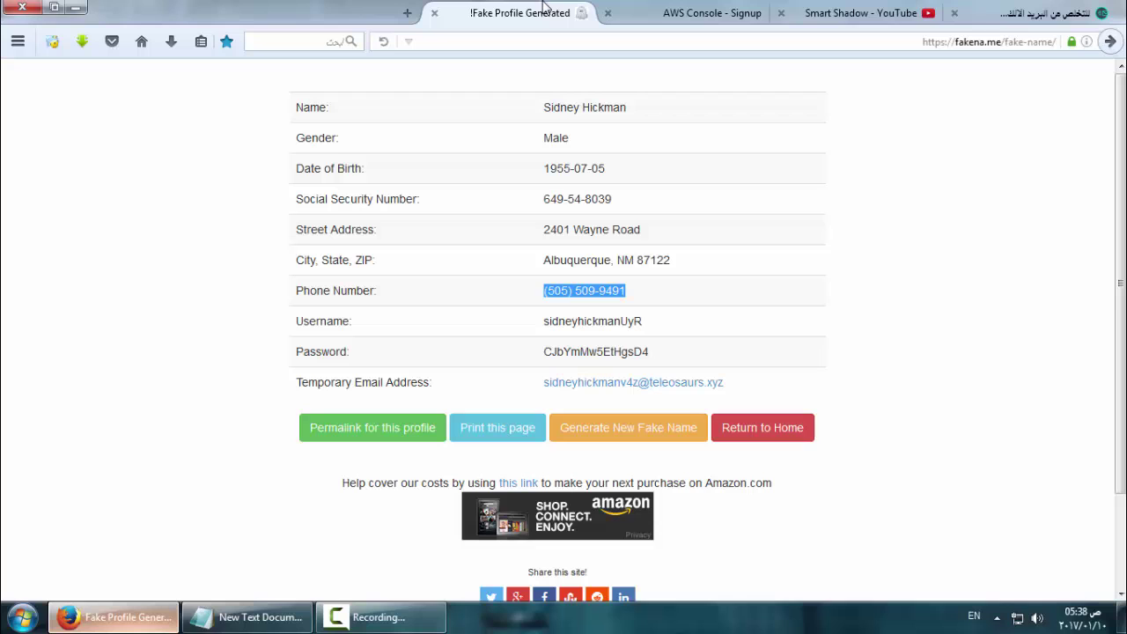
triple_click(574, 226)
left_click(634, 7)
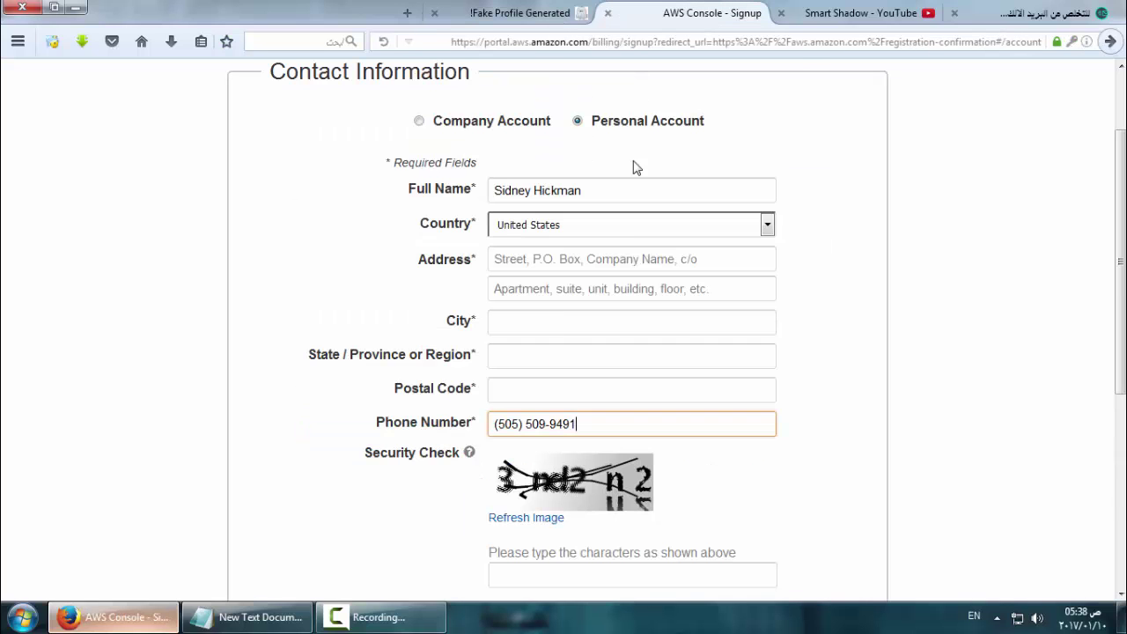
left_click(551, 263)
key("ctrl+v")
left_click(534, 313)
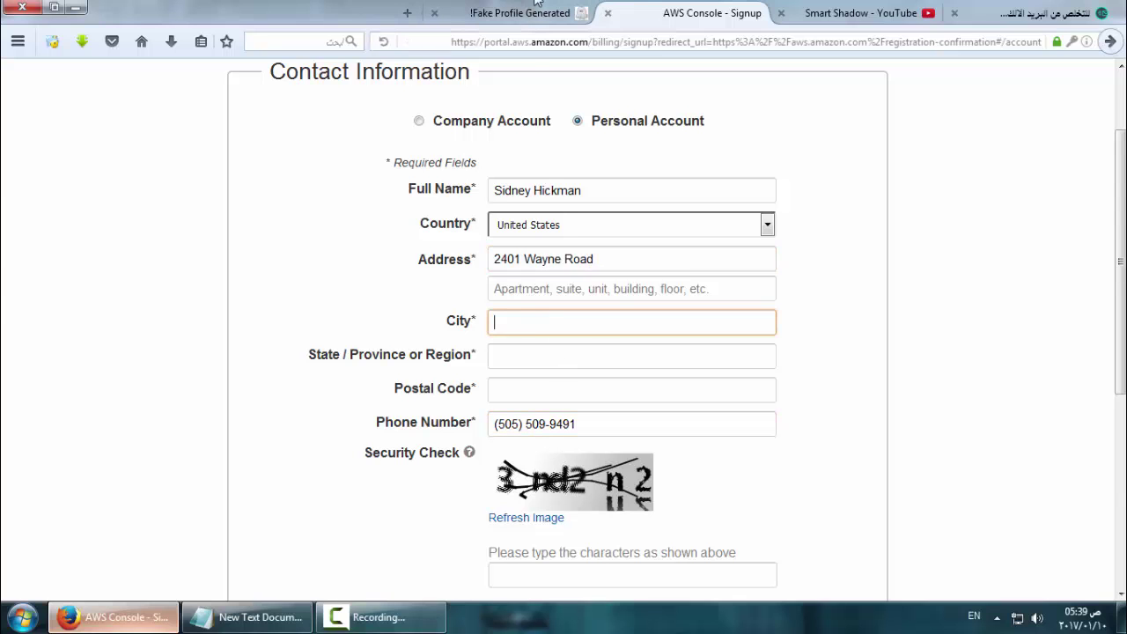
left_click(520, 13)
double_click(548, 260)
key("ctrl+c")
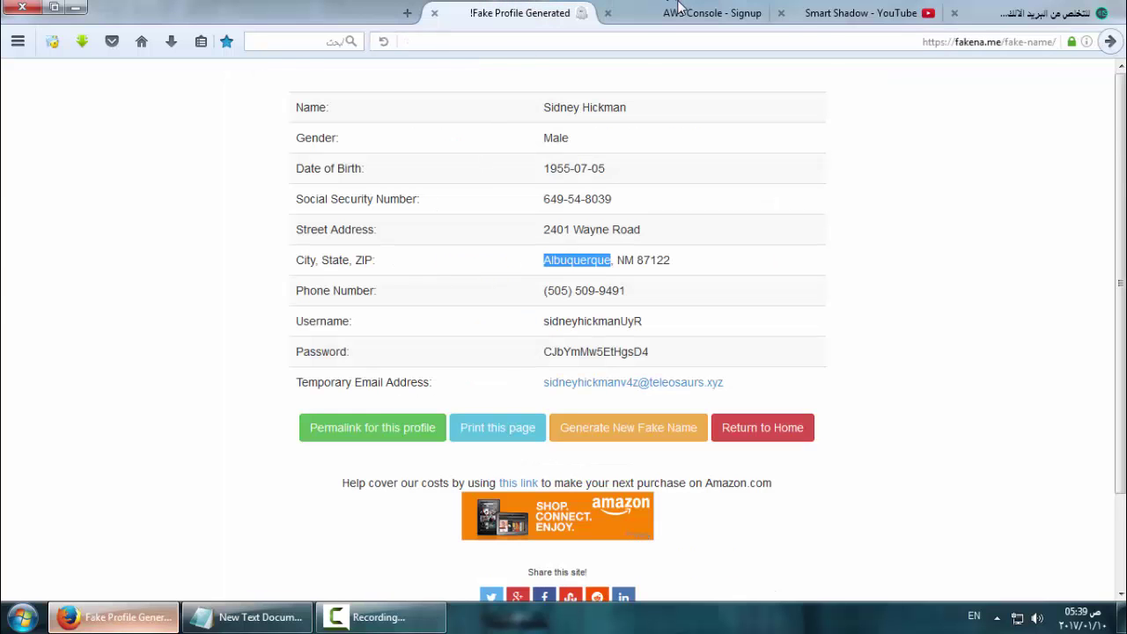
left_click(683, 12)
key("ctrl+v")
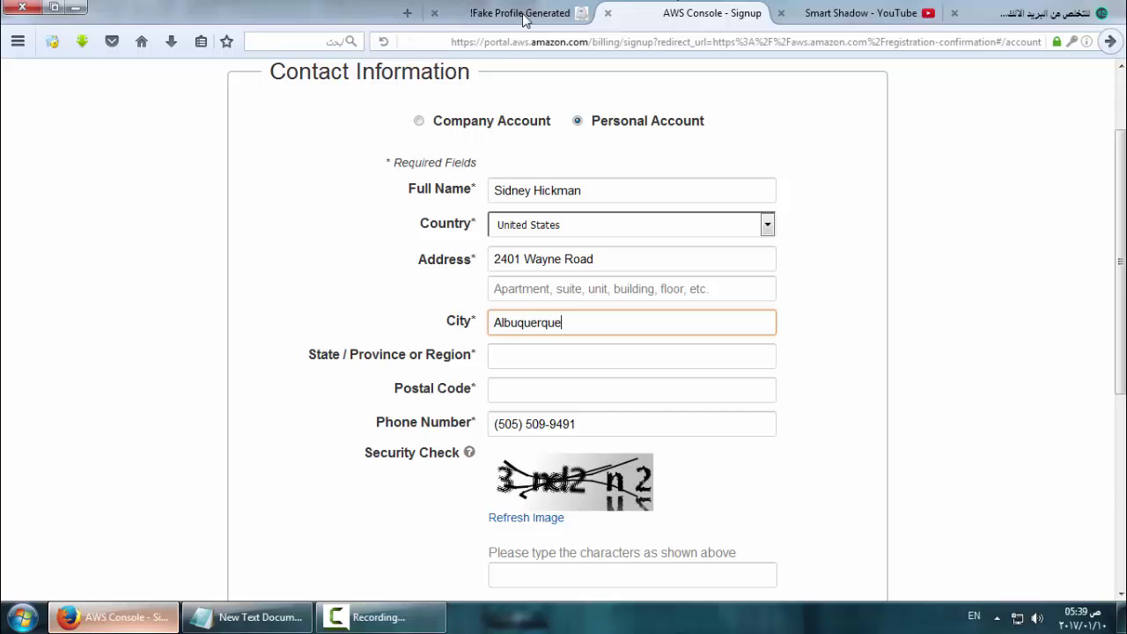
Fill the state and postal code from the generated profile
left_click(526, 14)
double_click(626, 260)
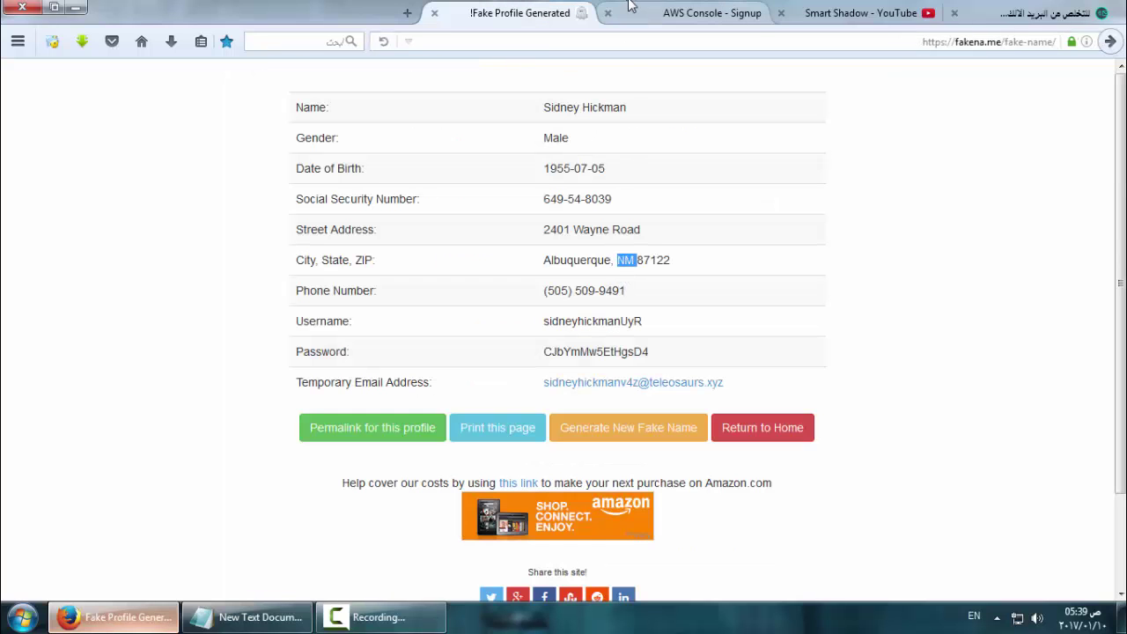
left_click(638, 11)
left_click(528, 352)
key("ctrl+v")
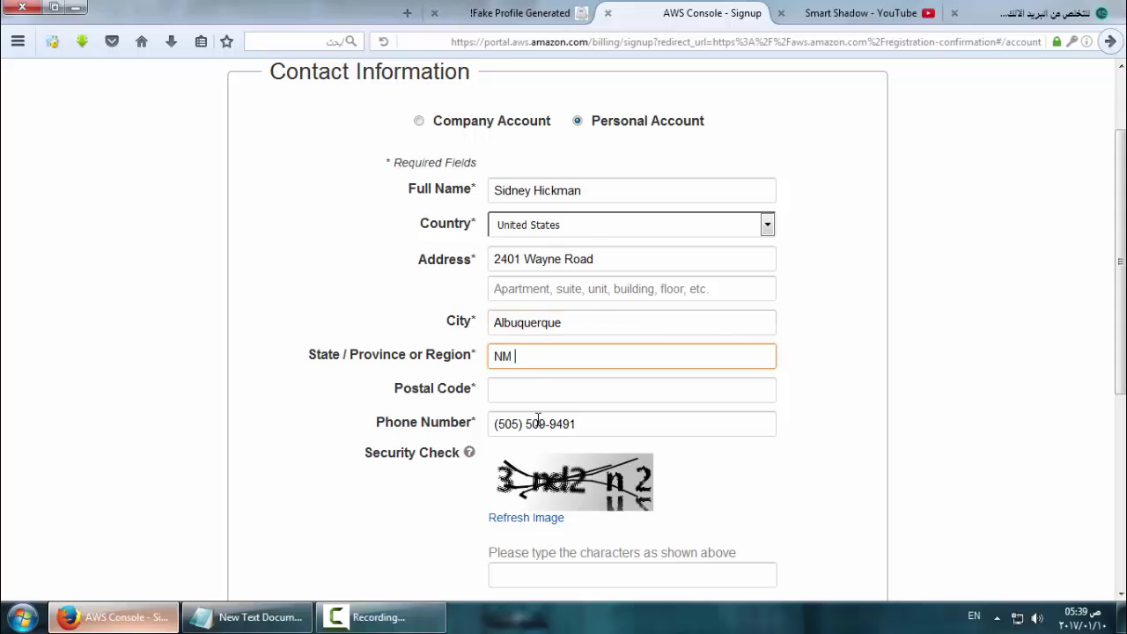
left_click(526, 12)
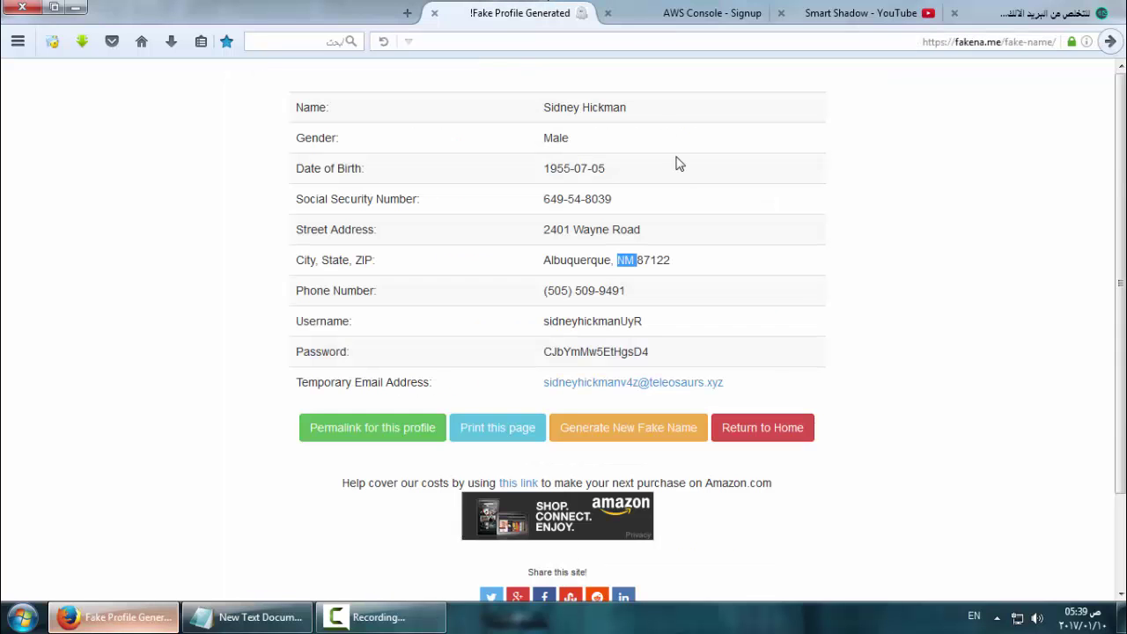
double_click(652, 260)
key("ctrl+c")
key("ctrl+Tab")
left_click(555, 390)
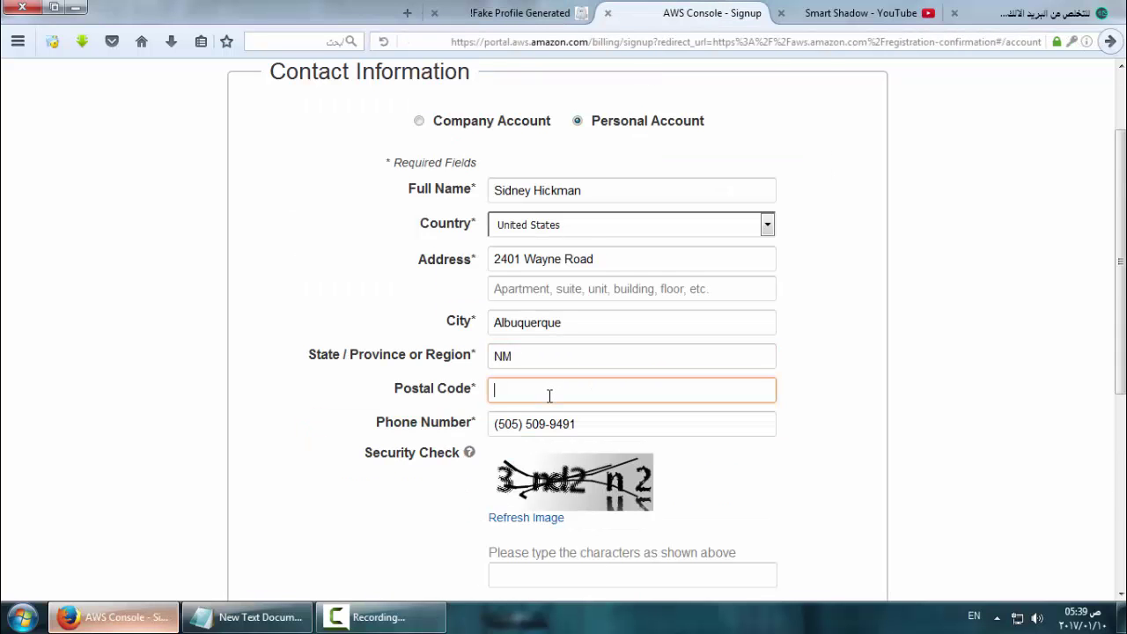
key("ctrl+v")
Answer the security check and accept the AWS customer agreement
left_click(542, 572)
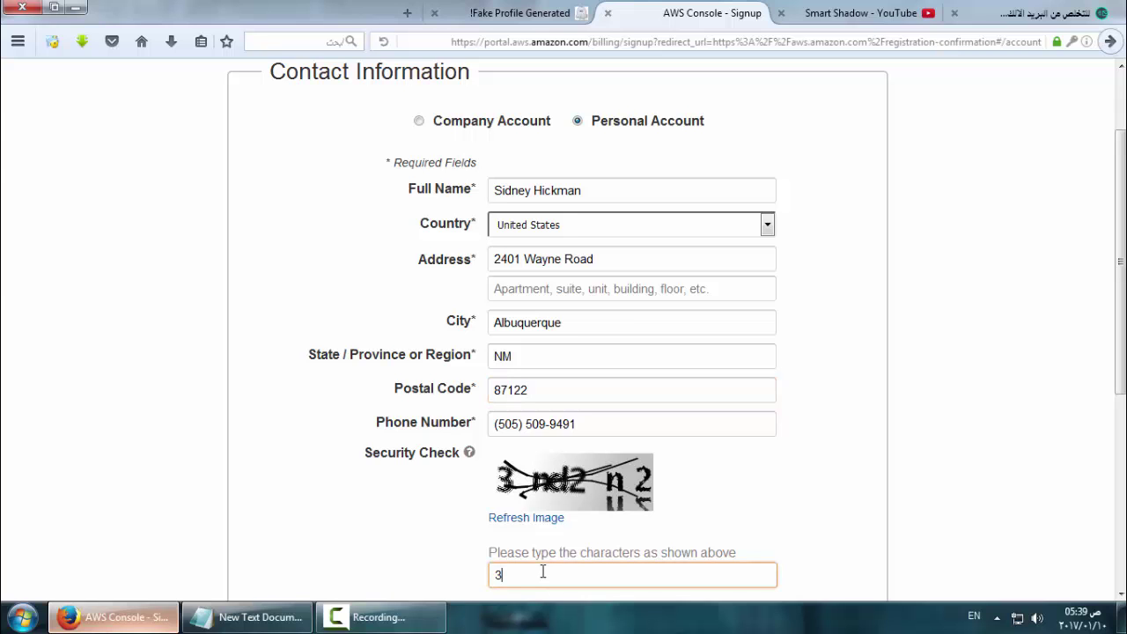
type("3nd2n2")
scroll(675, 551, "down", 4)
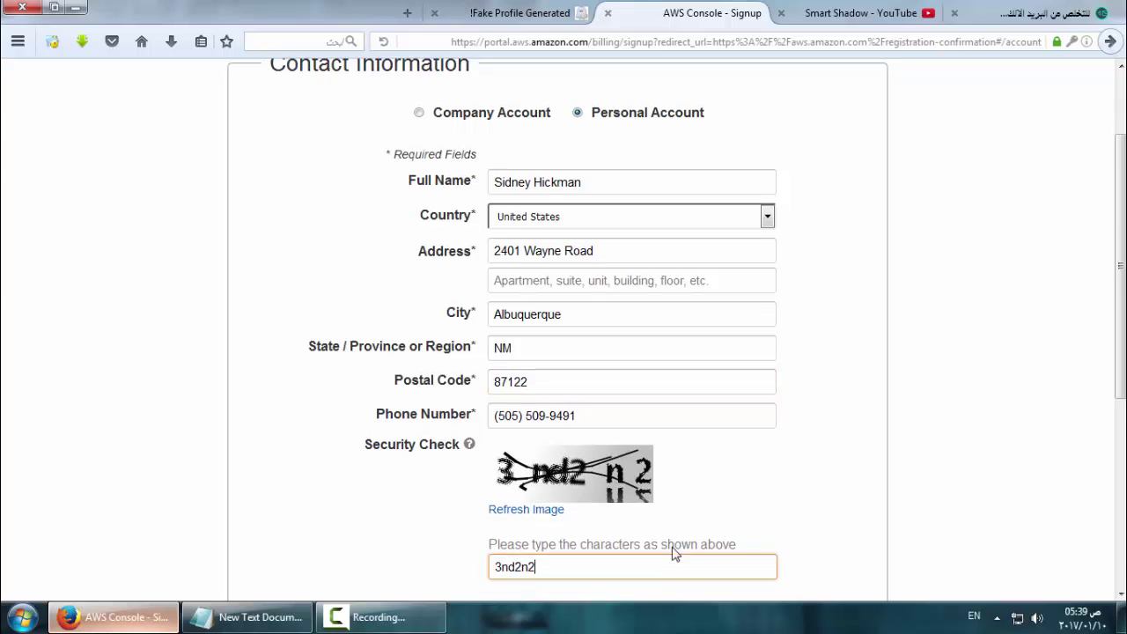
left_click(385, 340)
Submit the contact form to create the AWS account
left_click(422, 390)
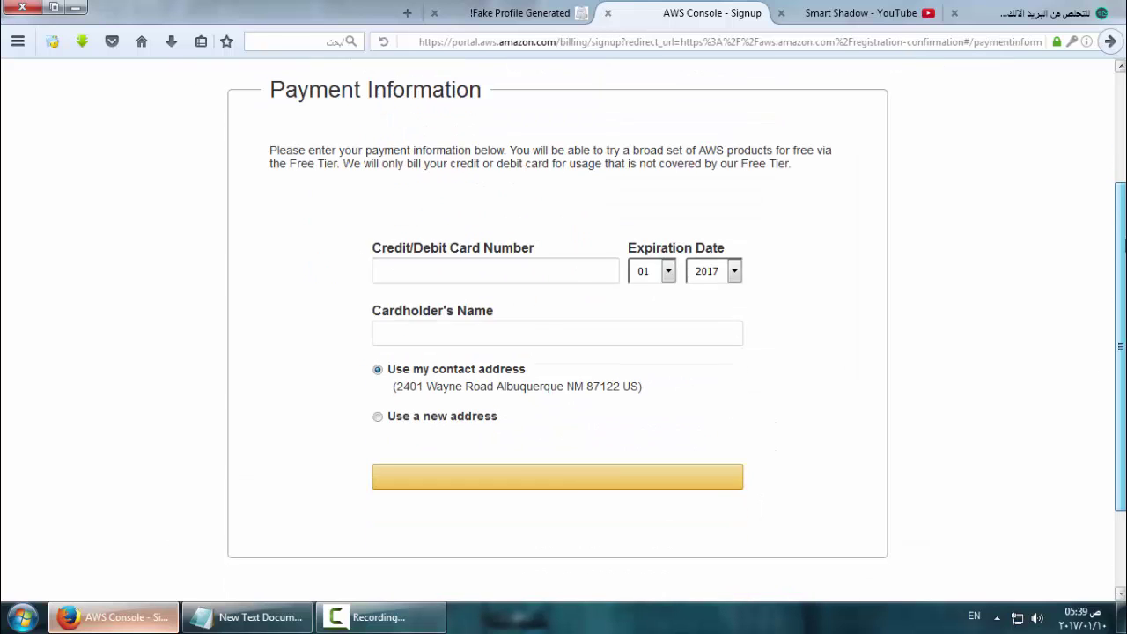
left_click_drag(333, 187, 138, 319)
left_click(138, 320)
Load the elfqrin.com credit card generator in the fake profile tab, using the saved address
left_click(284, 614)
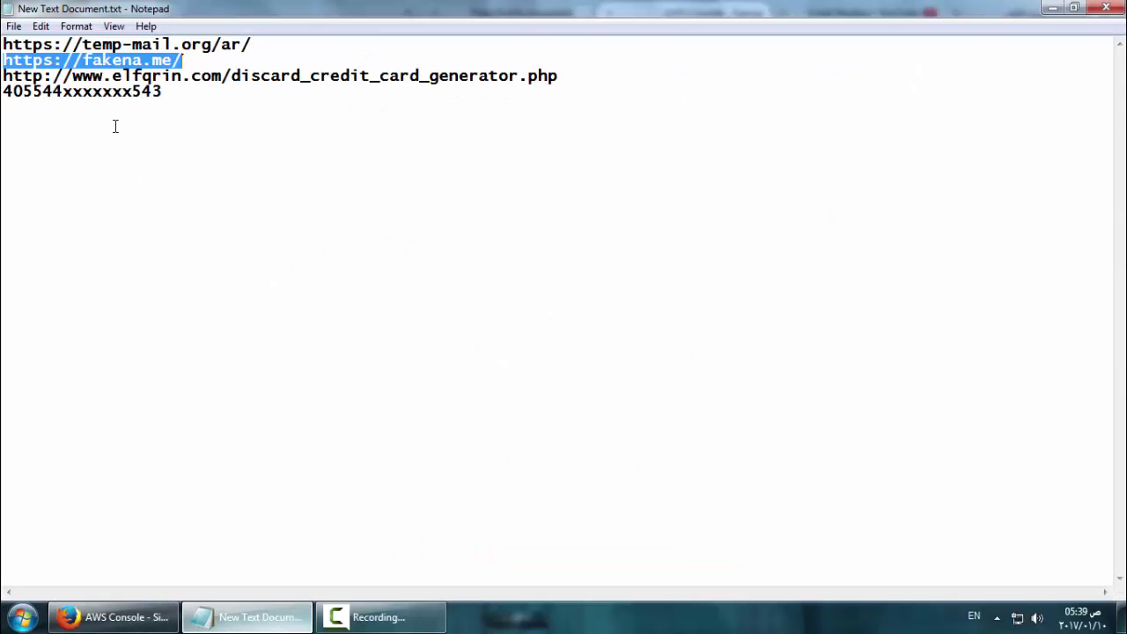
triple_click(215, 78)
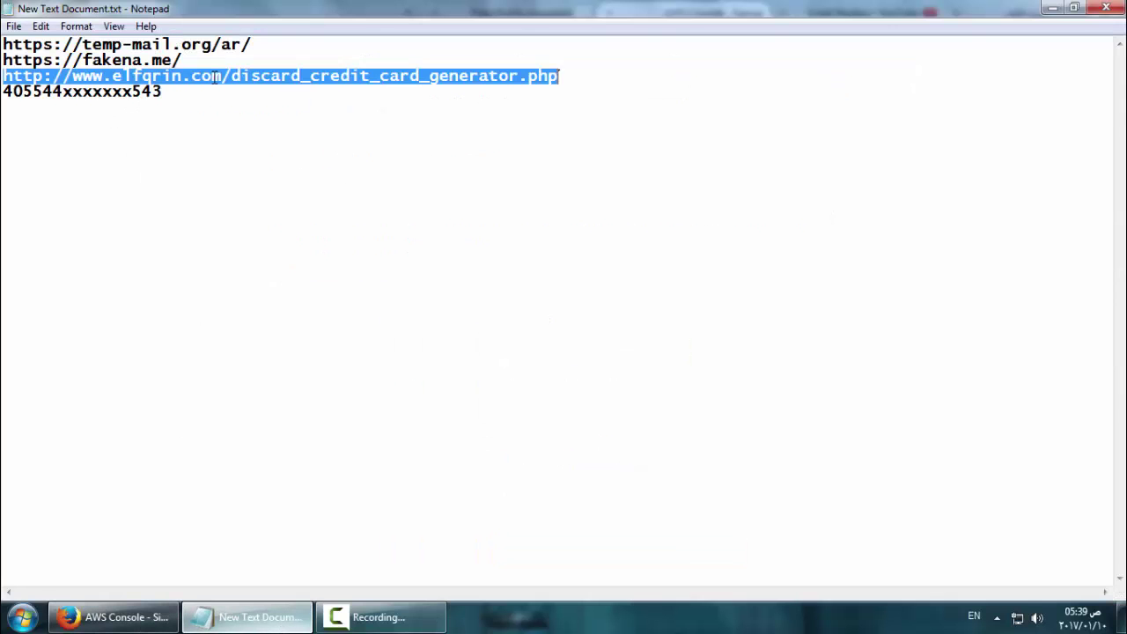
left_click(148, 608)
left_click(511, 12)
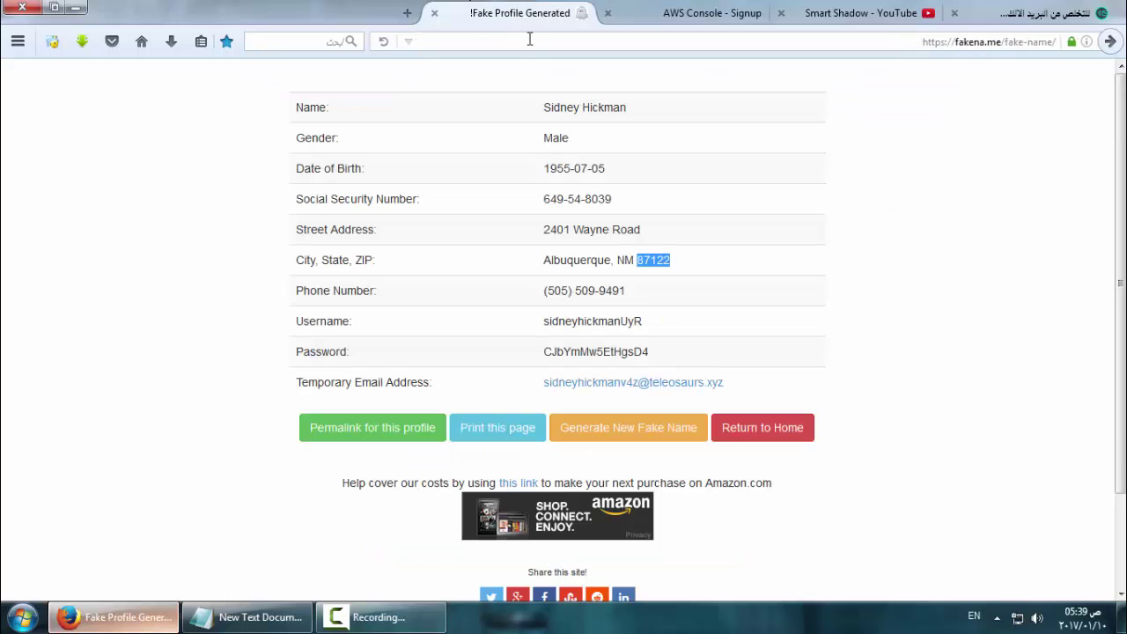
left_click(530, 39)
key("ctrl+v")
key("Return")
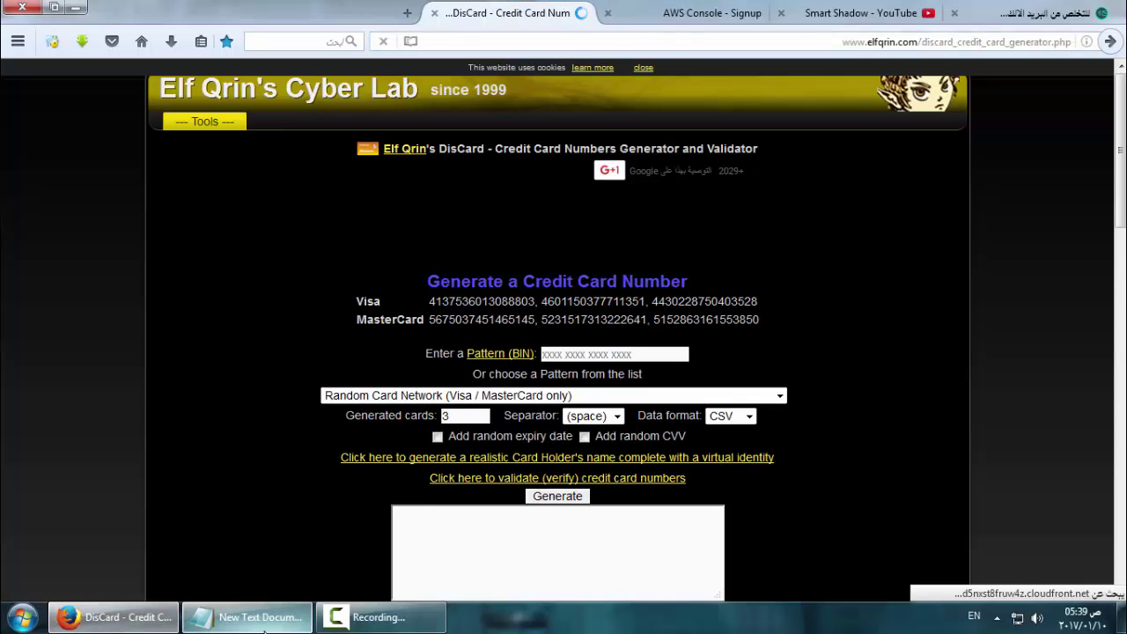
Paste the saved card-number pattern and generate 100 card numbers
left_click(254, 617)
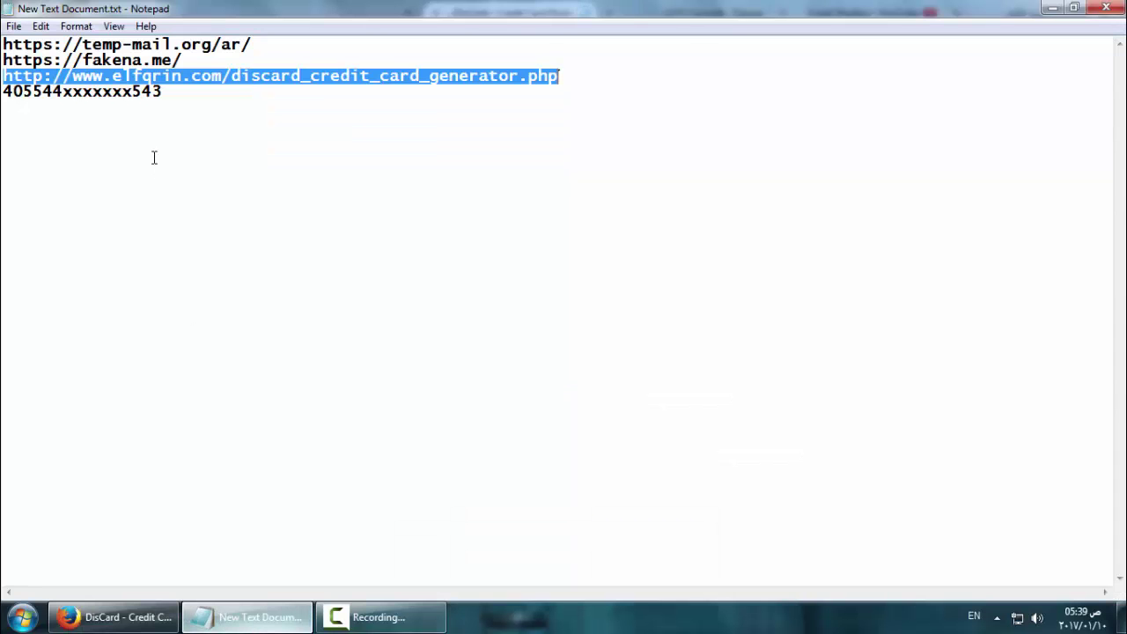
double_click(128, 91)
left_click(113, 616)
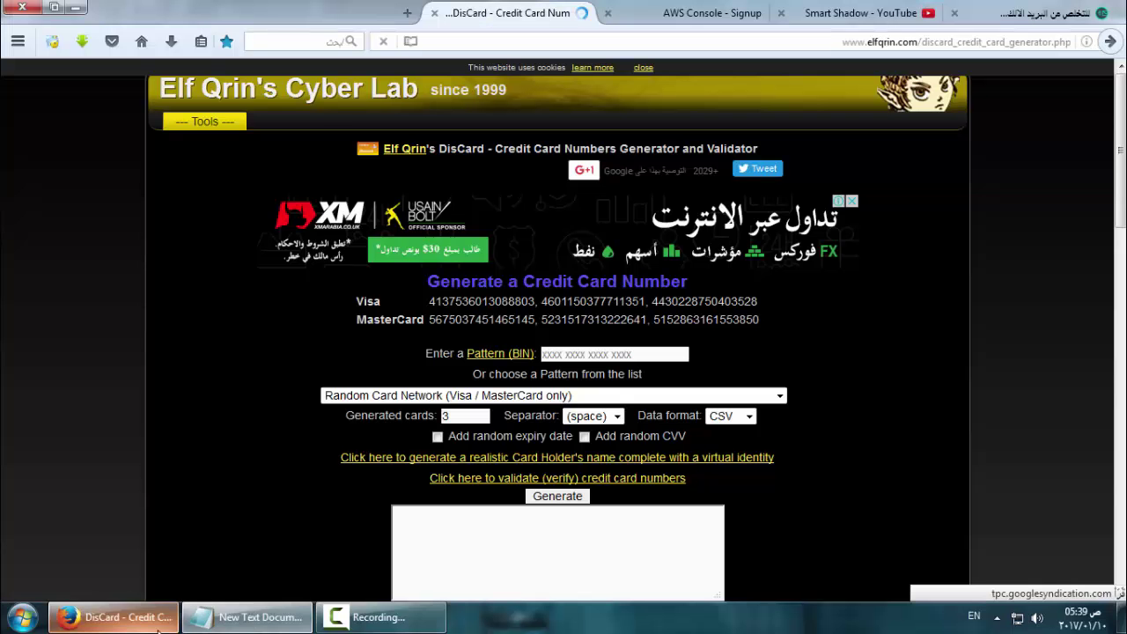
left_click(544, 354)
key("ctrl+v")
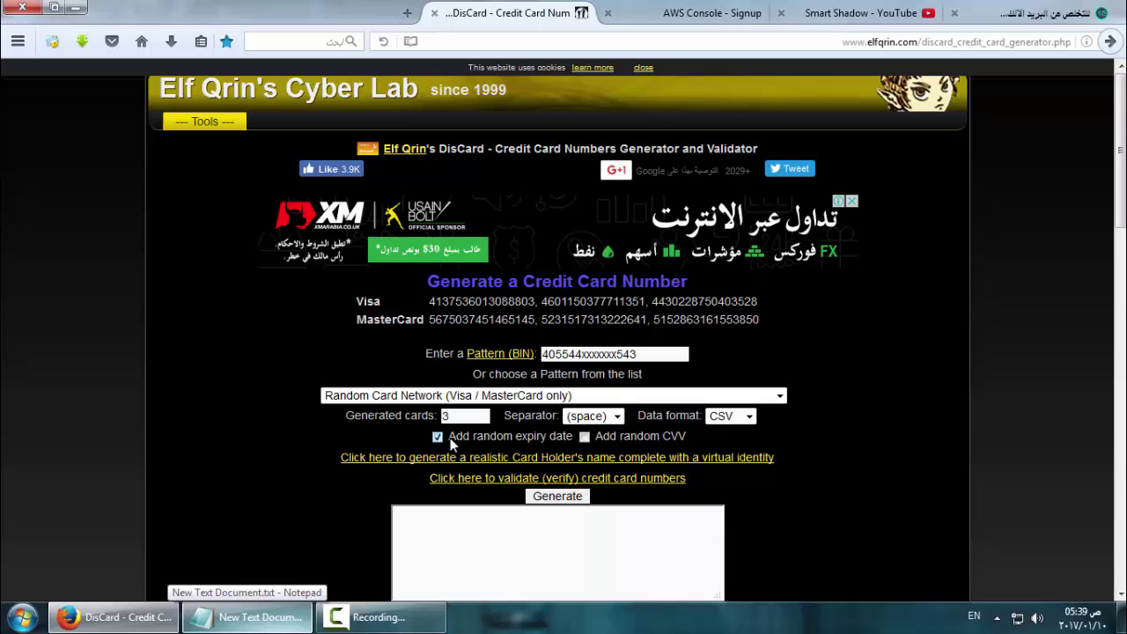
type("100")
left_click(561, 497)
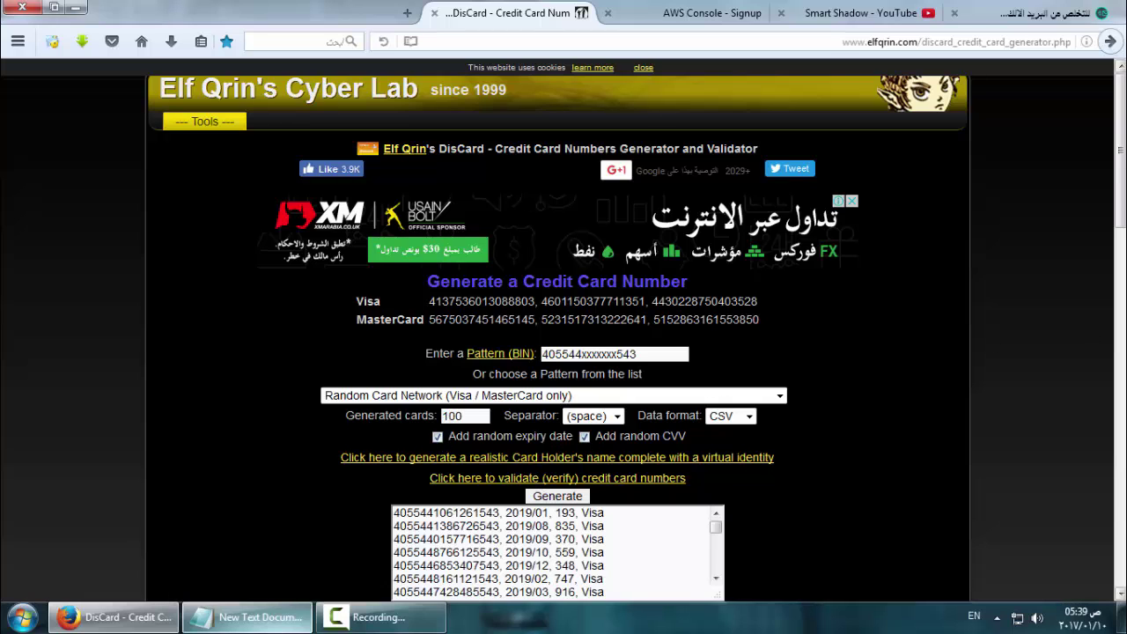
Copy one generated card number for the AWS payment form
scroll(989, 285, "down", 4)
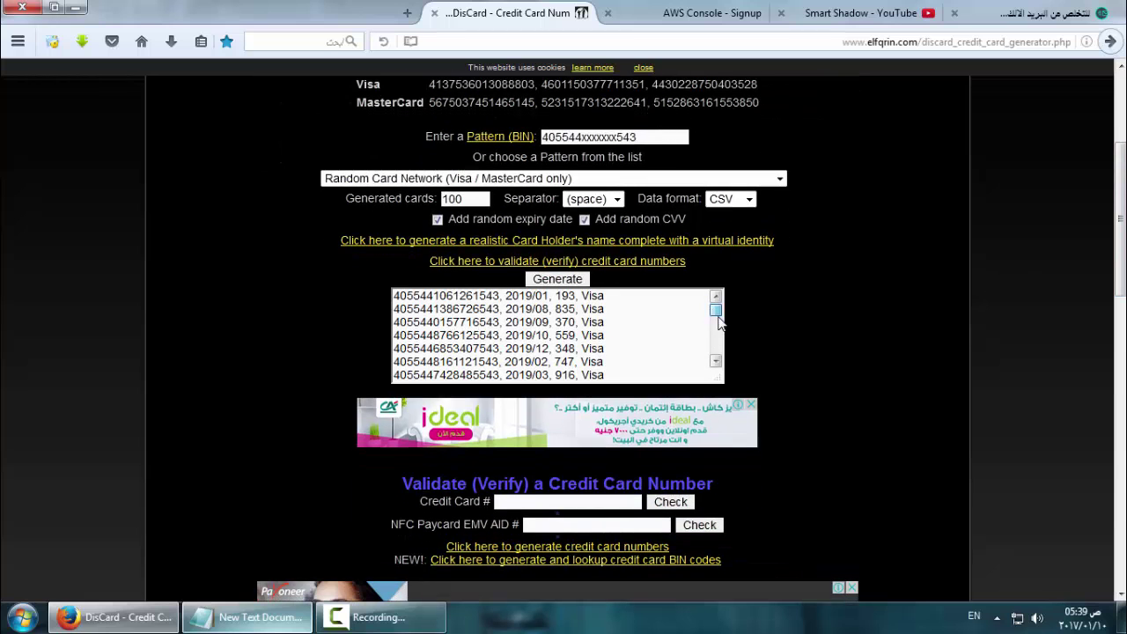
left_click_drag(716, 311, 732, 351)
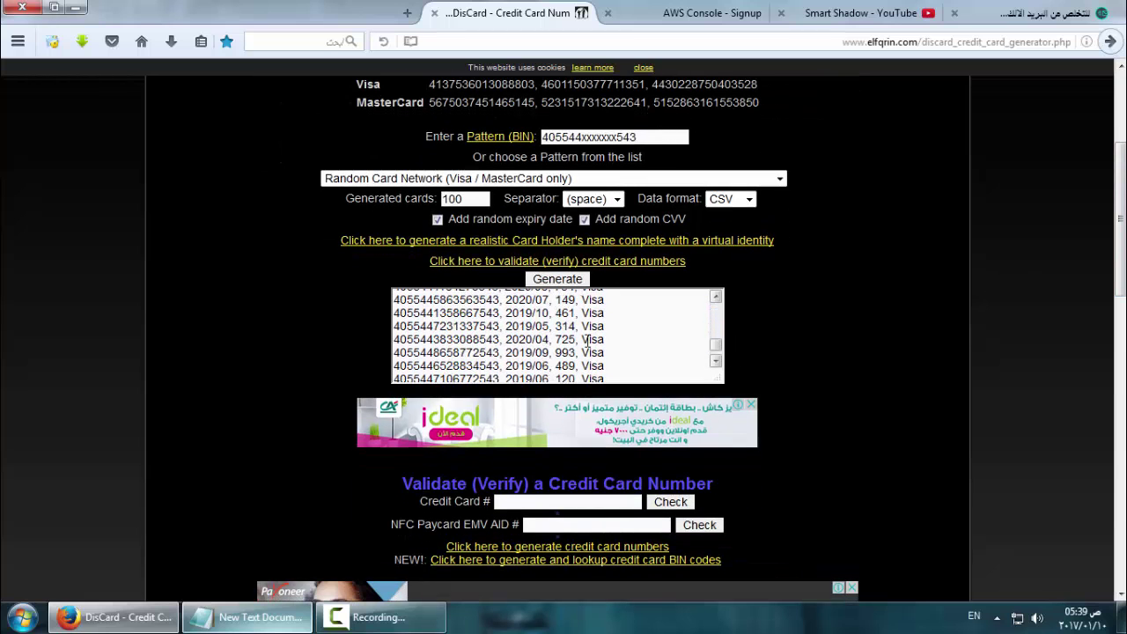
left_click_drag(500, 365, 395, 366)
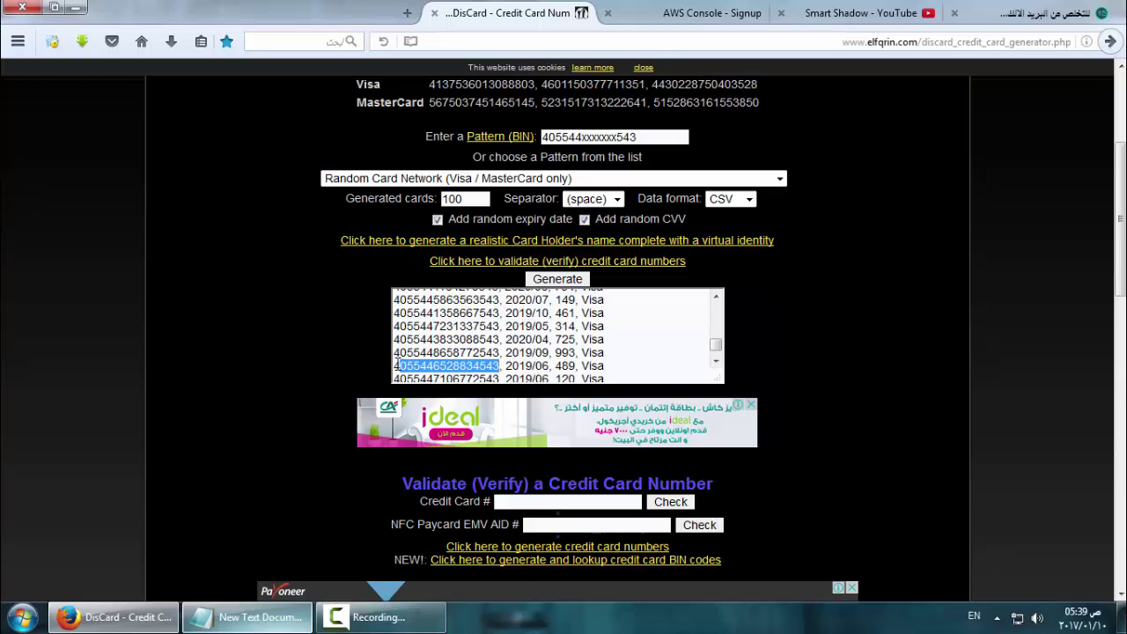
key("ctrl+c")
left_click(666, 11)
Enter the generated card number with expiry 06/2019
left_click(539, 343)
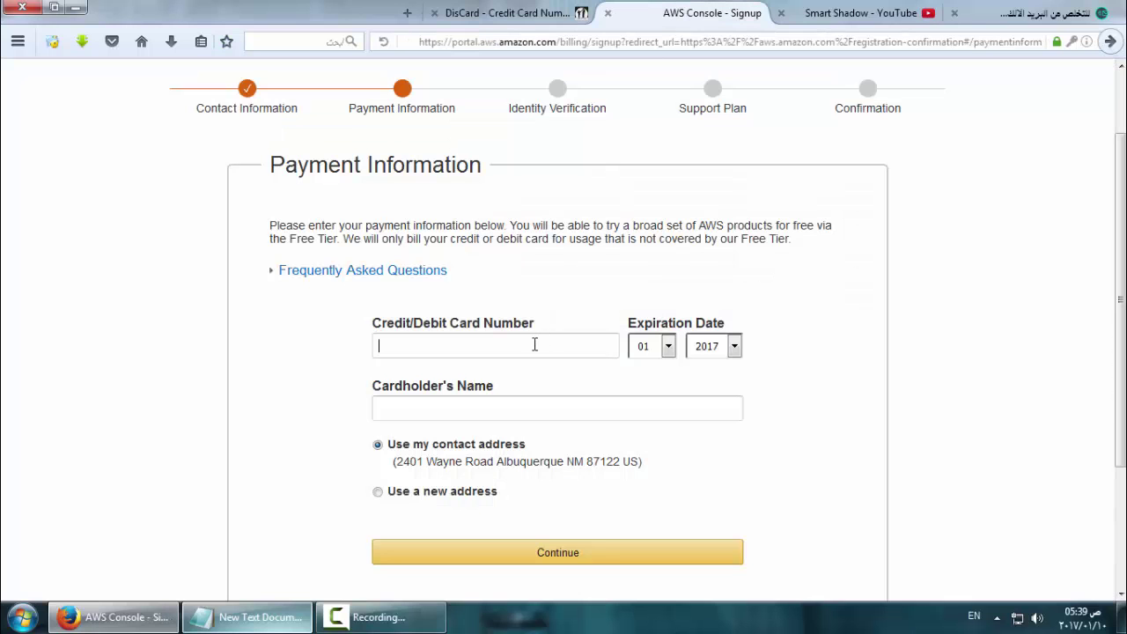
key("ctrl+v")
left_click(517, 14)
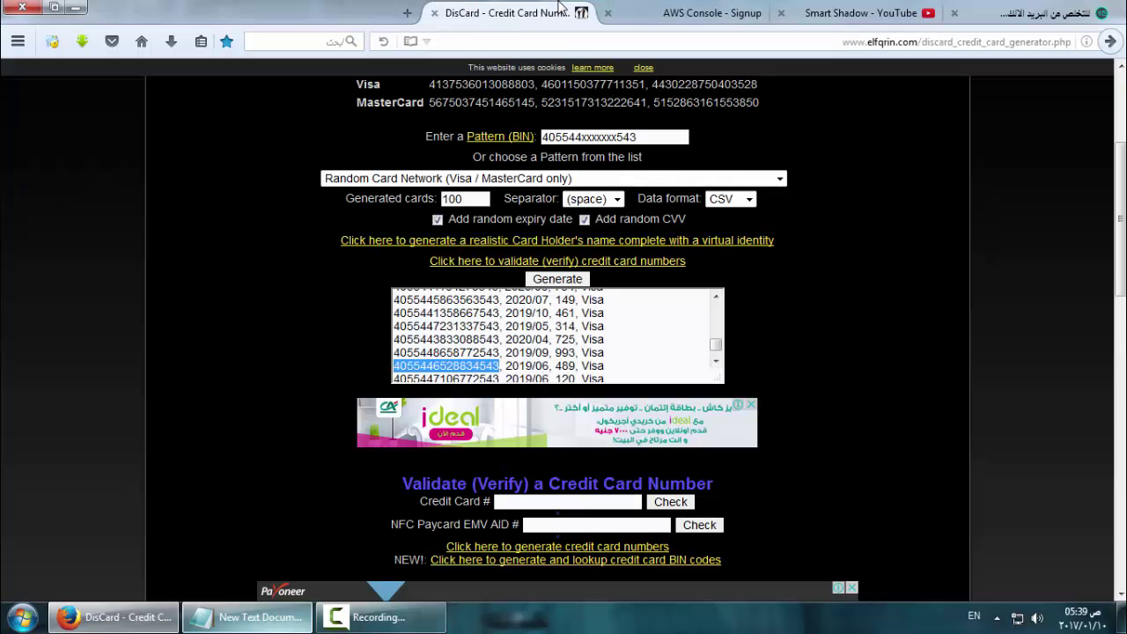
left_click(663, 11)
left_click(666, 347)
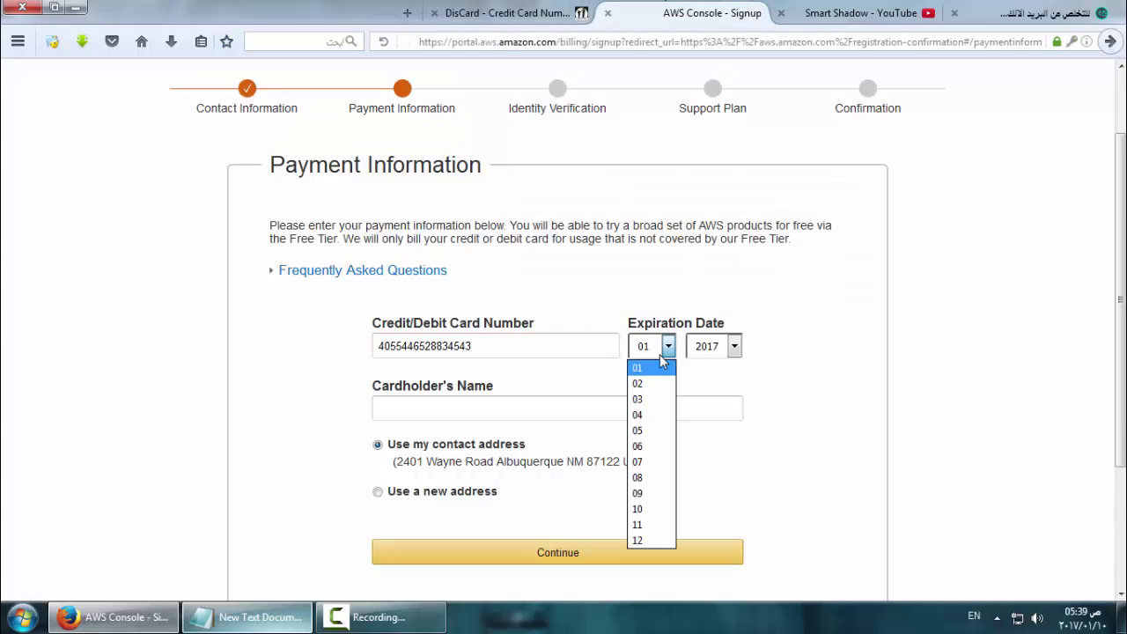
left_click(650, 446)
left_click(704, 352)
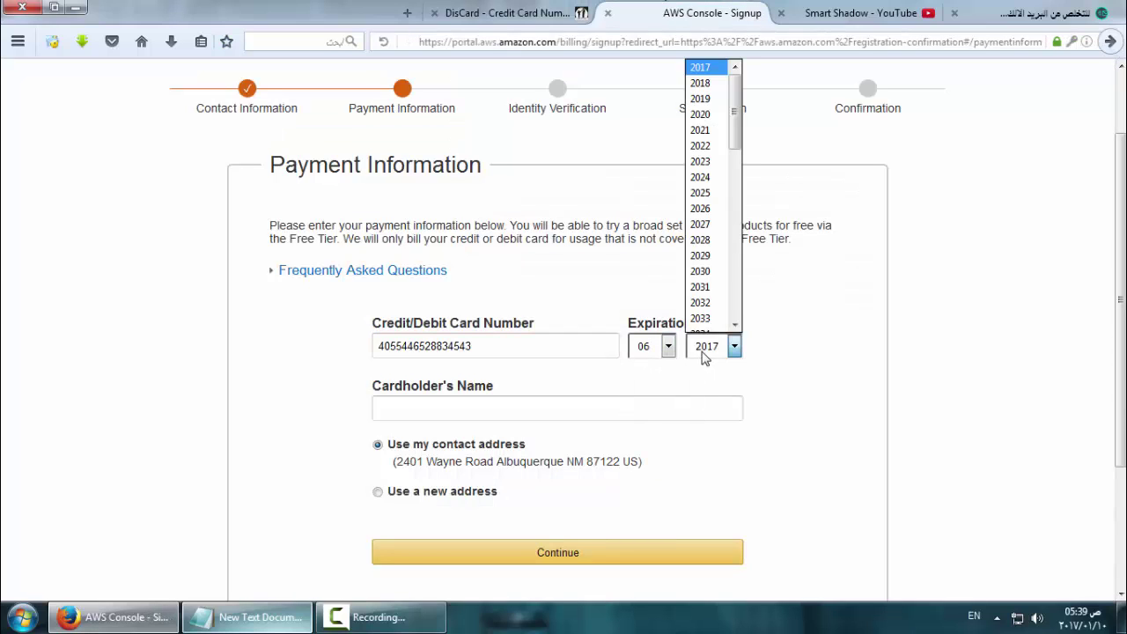
left_click(702, 90)
Enter the cardholder's name and submit the payment information
left_click(507, 13)
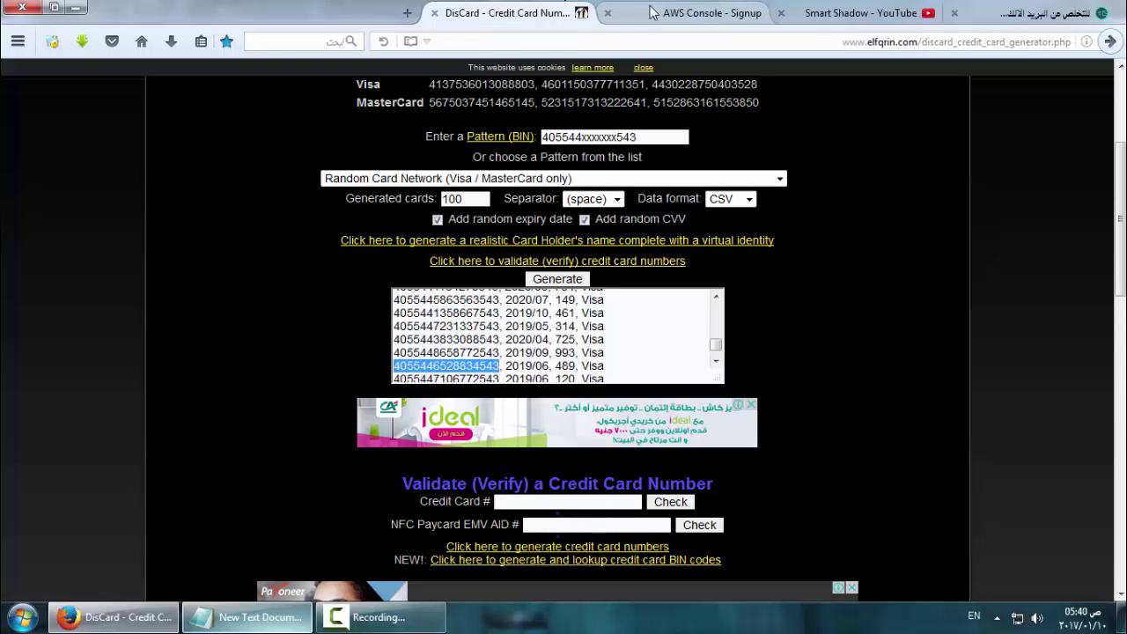
left_click(690, 9)
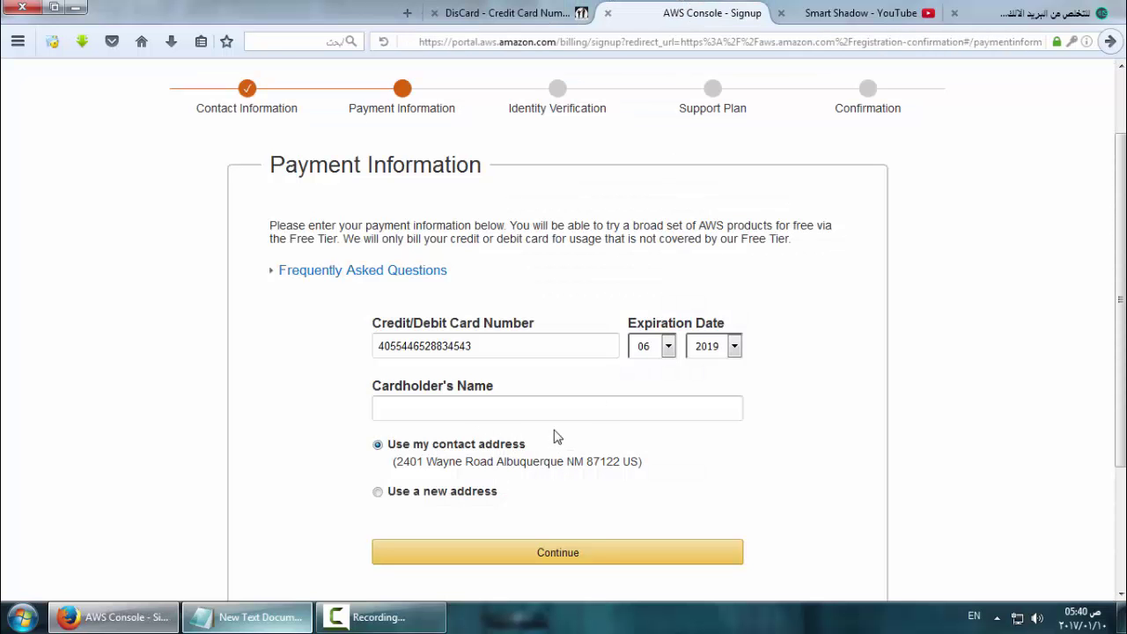
left_click(507, 412)
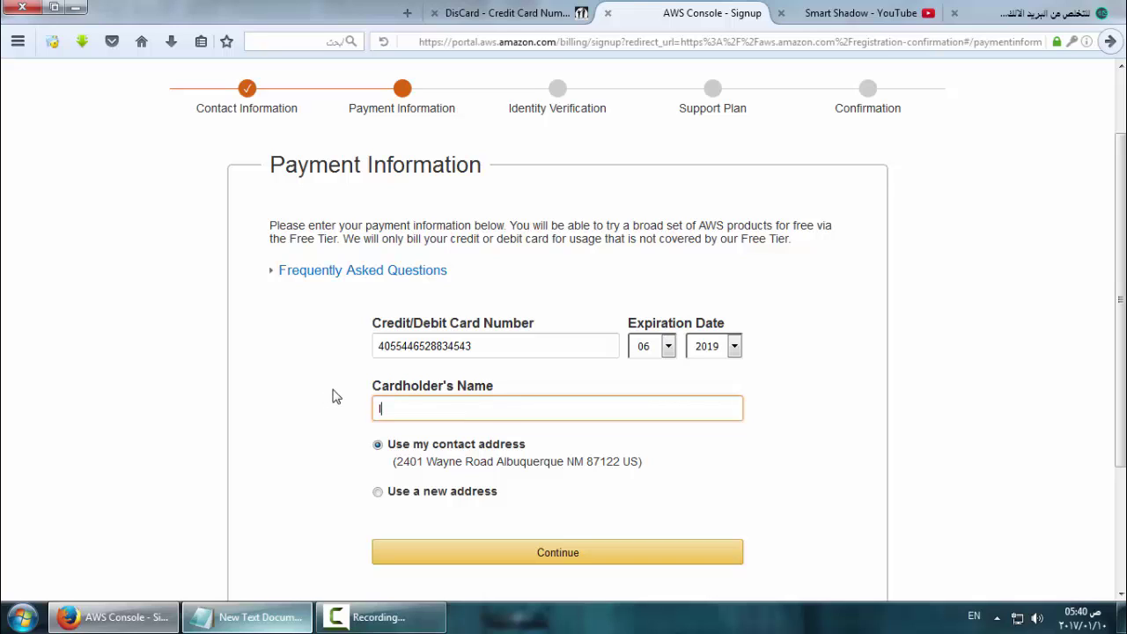
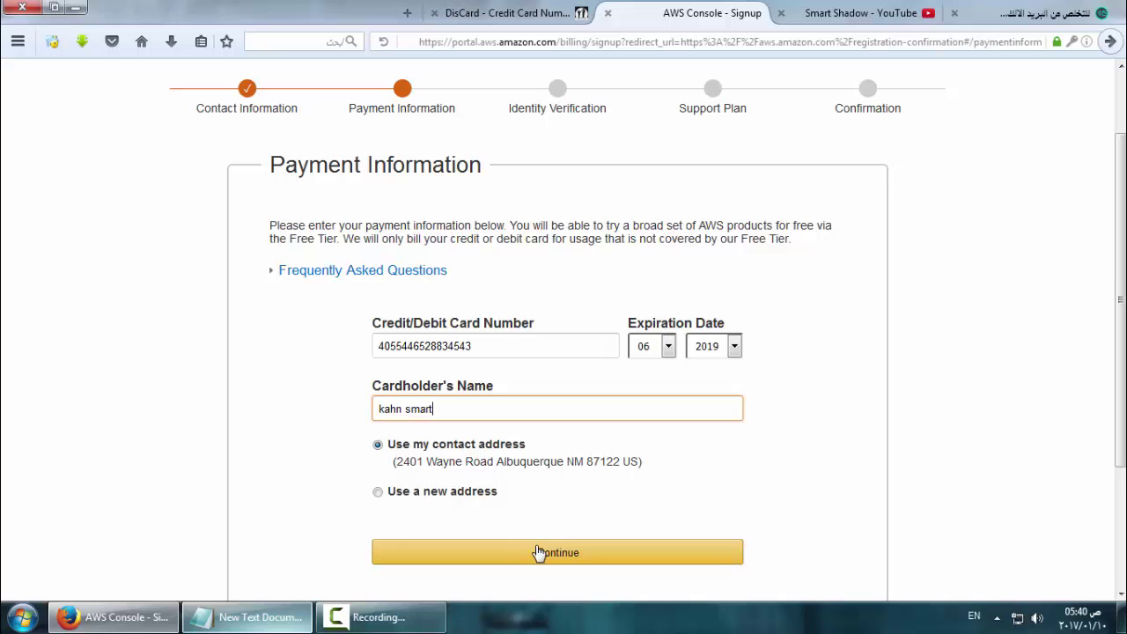
left_click(534, 552)
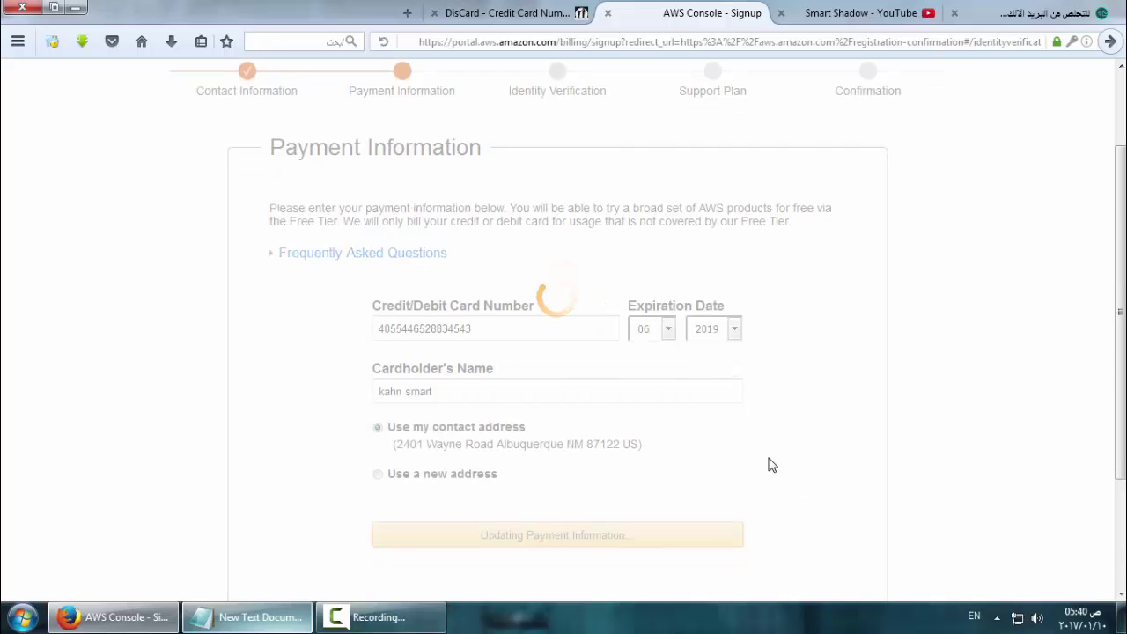
Enter the security check characters, choose Egypt (+20), and request the verification call
scroll(772, 464, "down", 3)
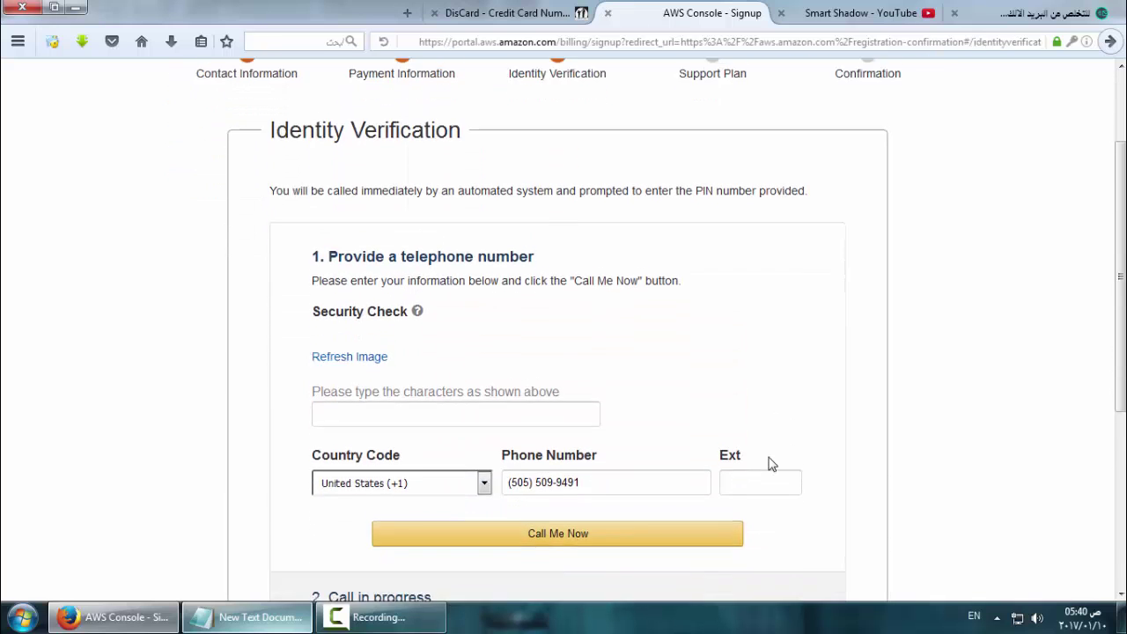
scroll(760, 465, "down", 2)
scroll(493, 370, "up", 2)
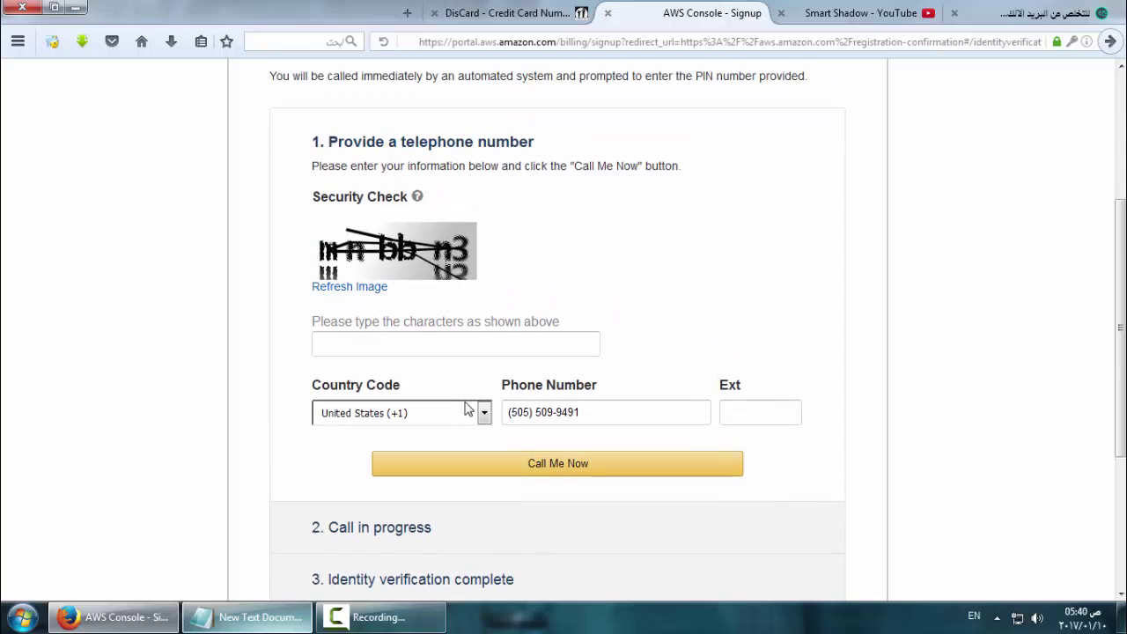
left_click(423, 371)
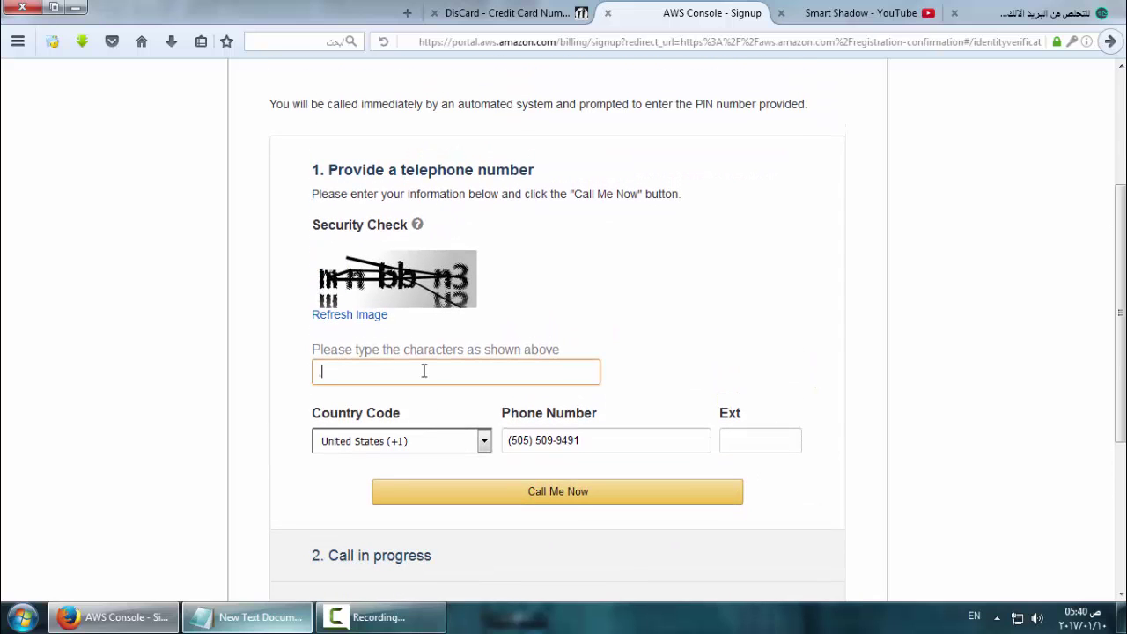
type("mnbbn3")
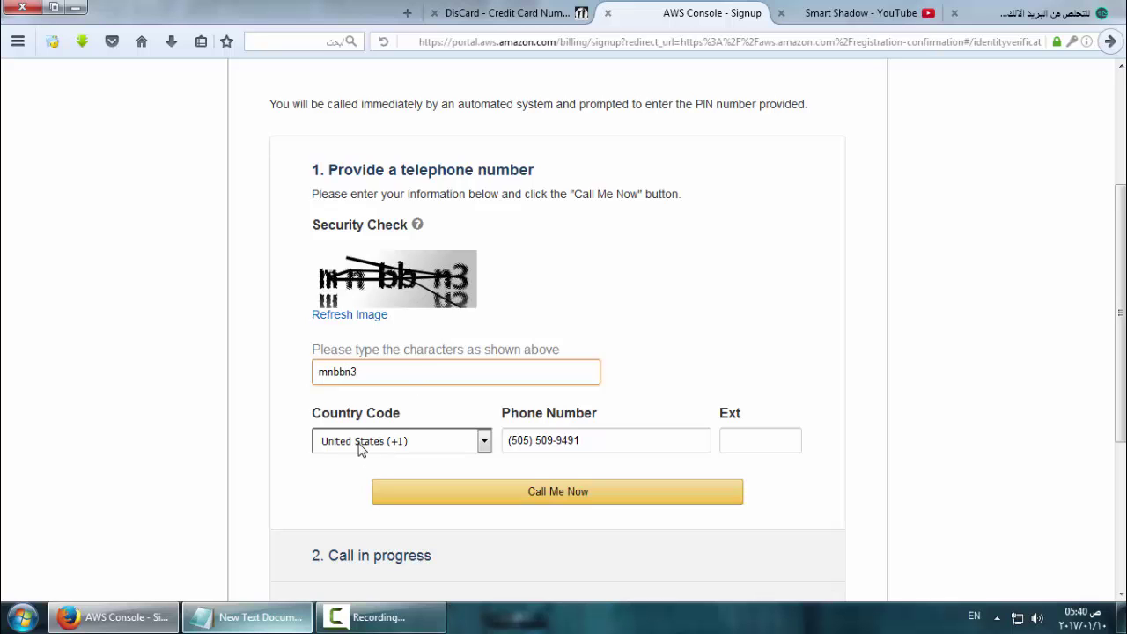
left_click(361, 442)
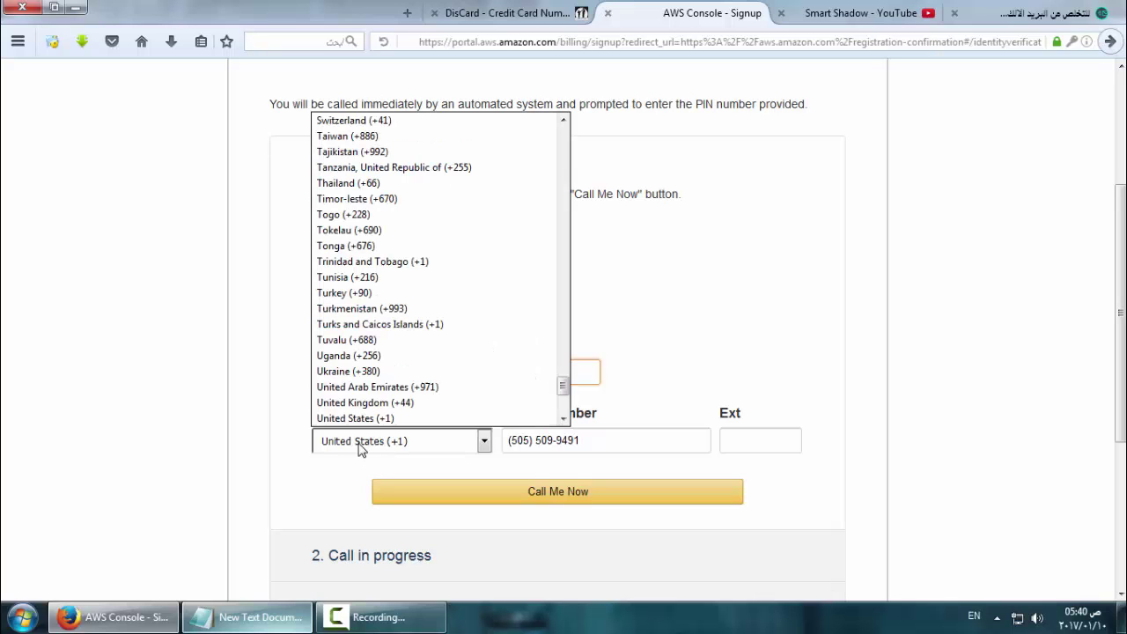
type("eg")
key("Return")
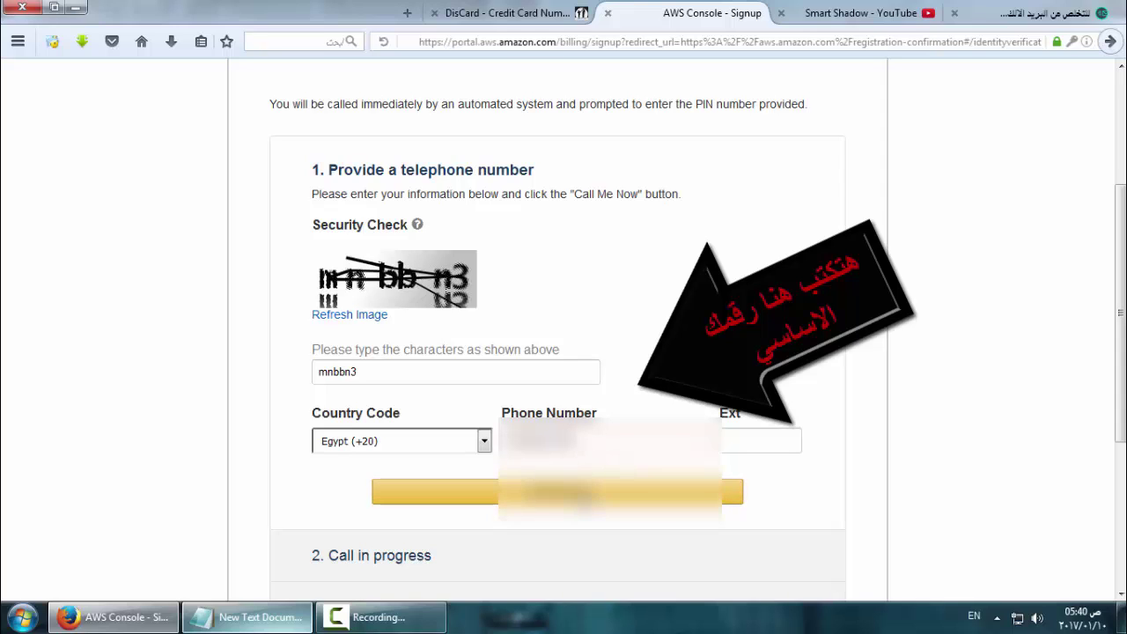
left_click(577, 494)
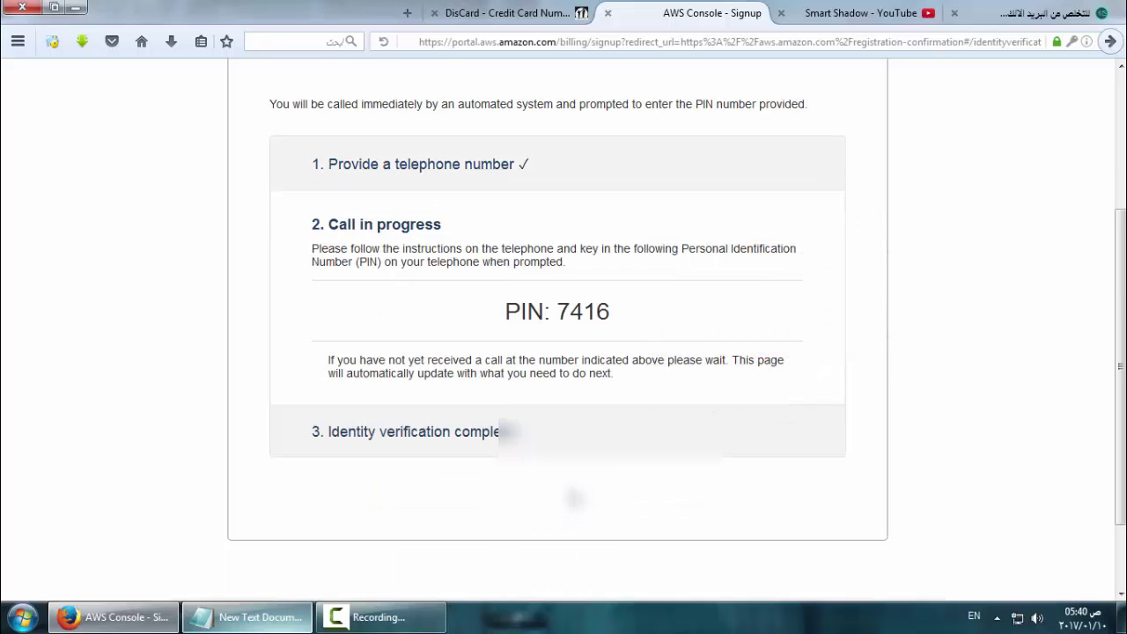
Complete verification with the displayed PIN and continue to the Support Plan page
scroll(571, 488, "up", 4)
scroll(571, 488, "down", 3)
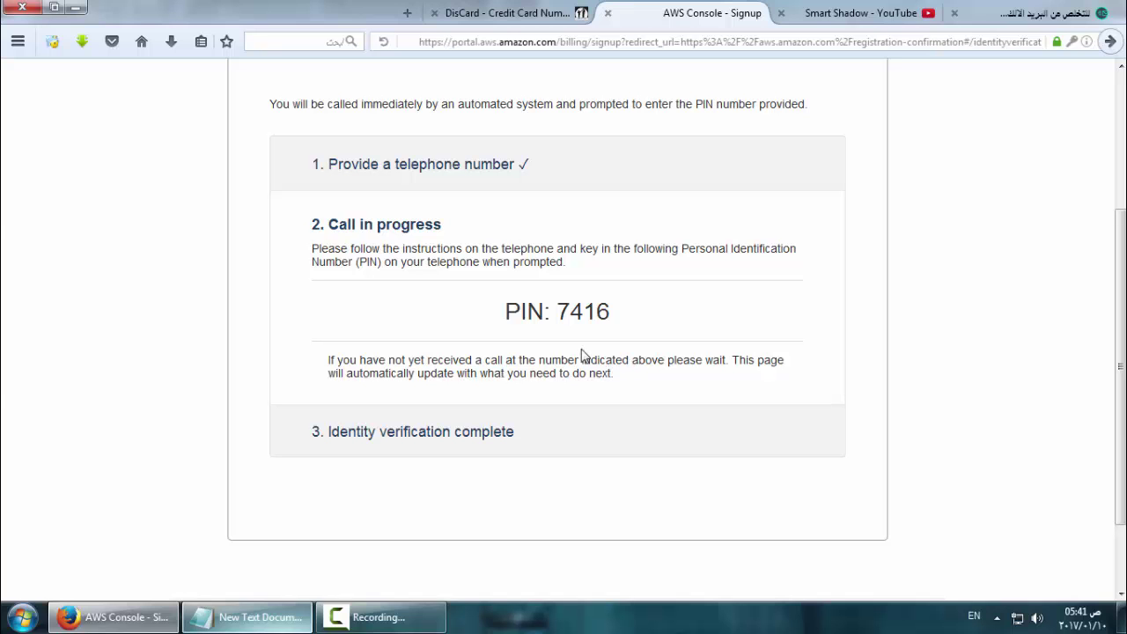
left_click_drag(582, 355, 557, 338)
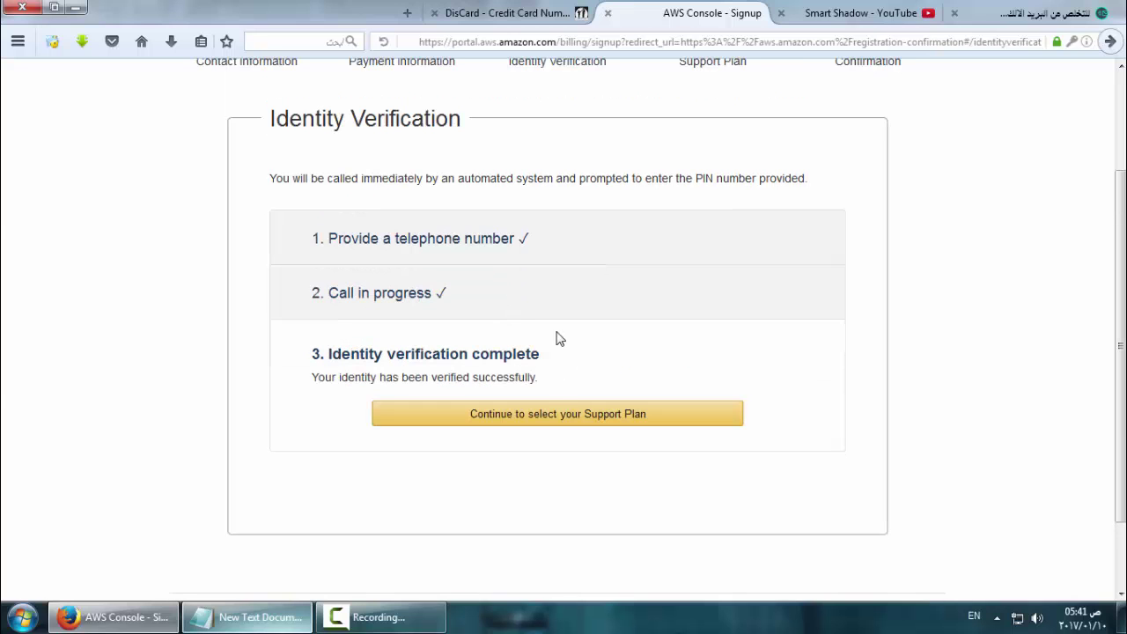
left_click(537, 419)
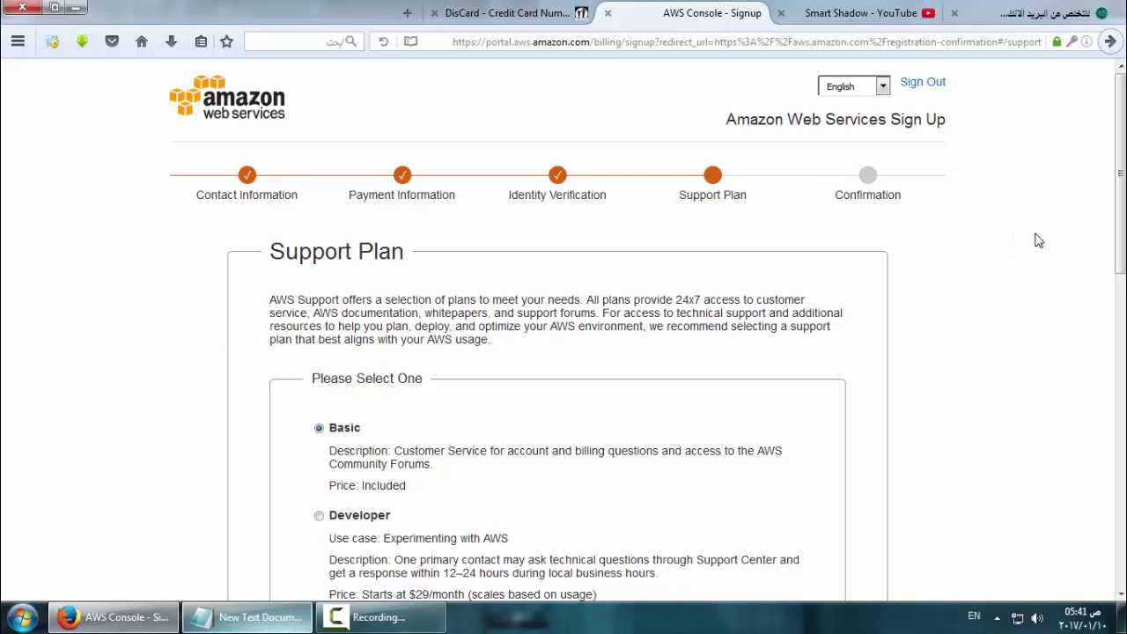
Keep the Basic support plan on the Support Plan page and complete the sign-up
scroll(1039, 240, "down", 10)
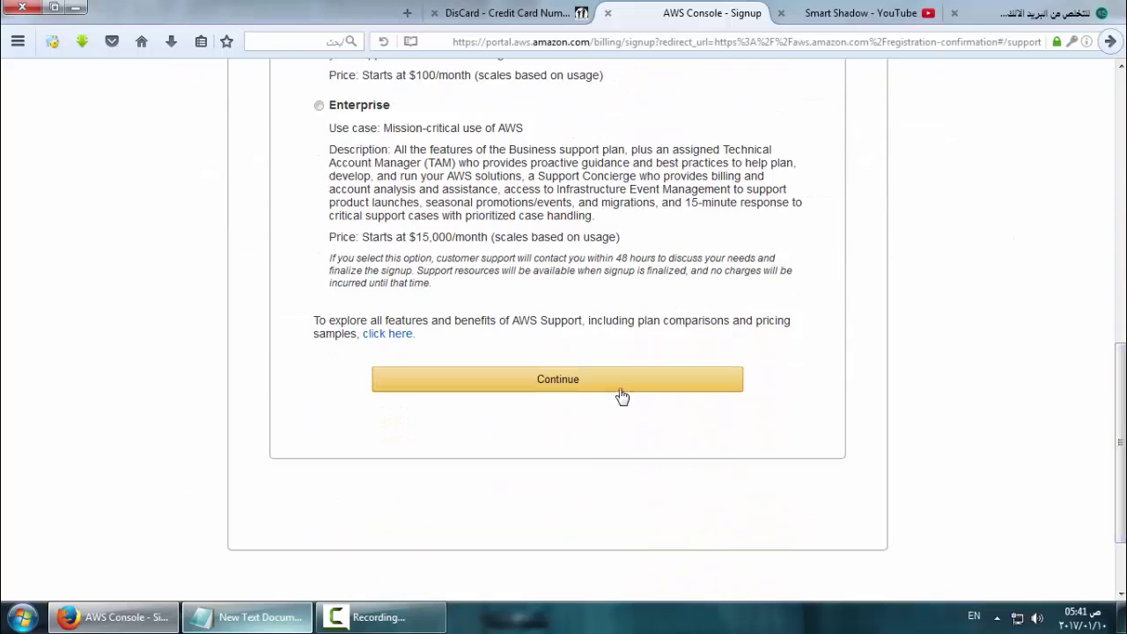
left_click(622, 396)
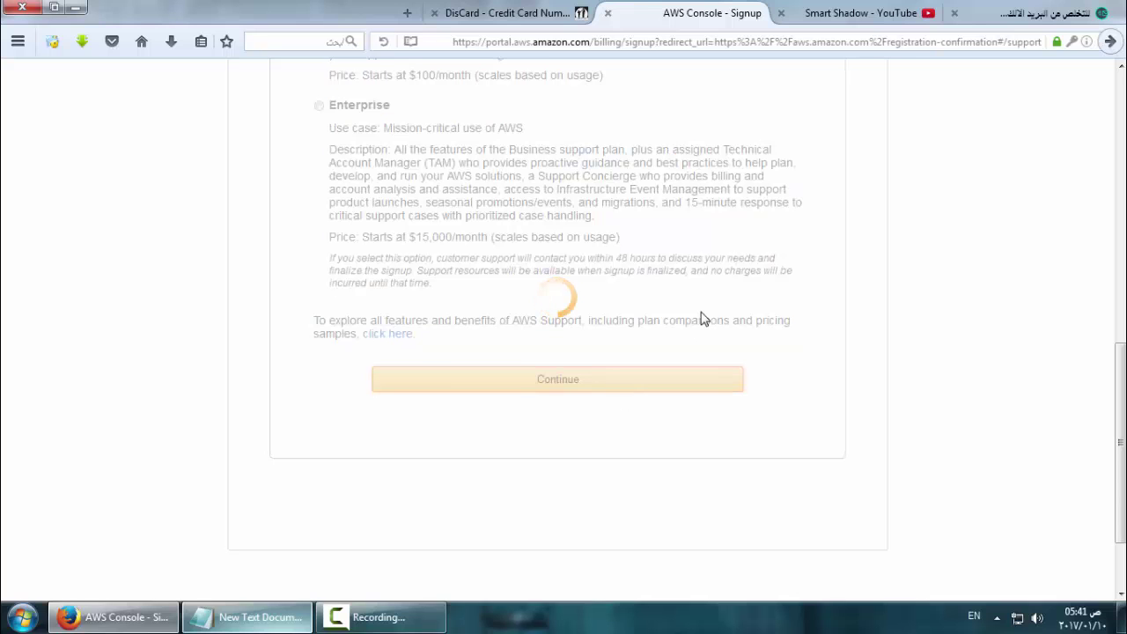
scroll(740, 284, "up", 5)
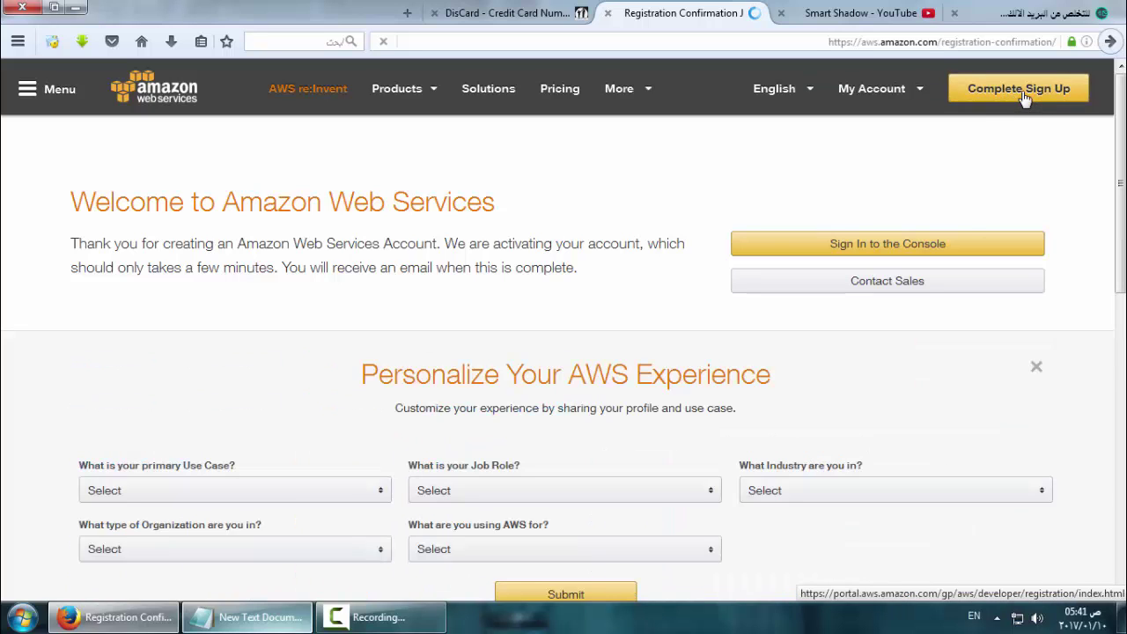
Choose Complete Sign Up on the welcome page to reach the AWS sign-in page
left_click(1024, 99)
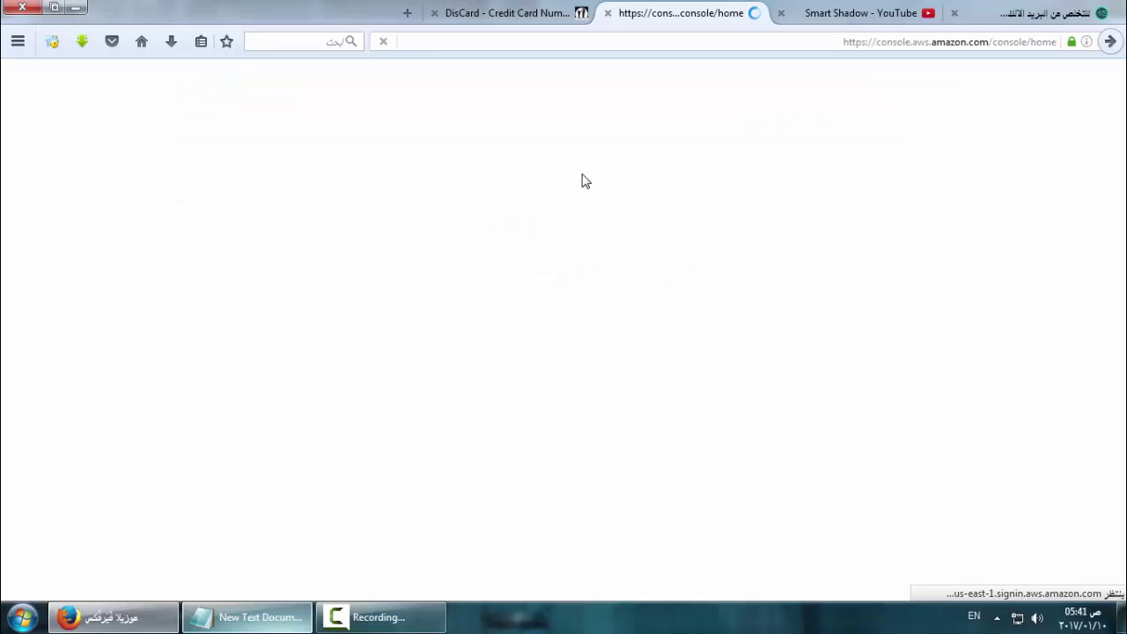
Close the DisCard tab and sign in to the new account with its password
left_click(433, 13)
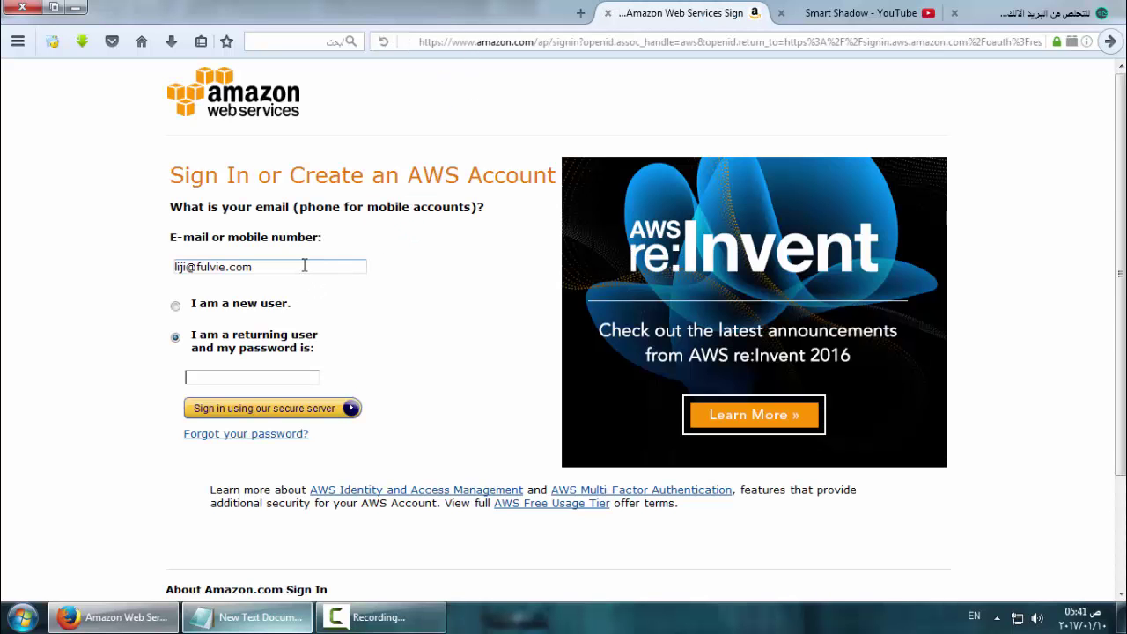
left_click(289, 374)
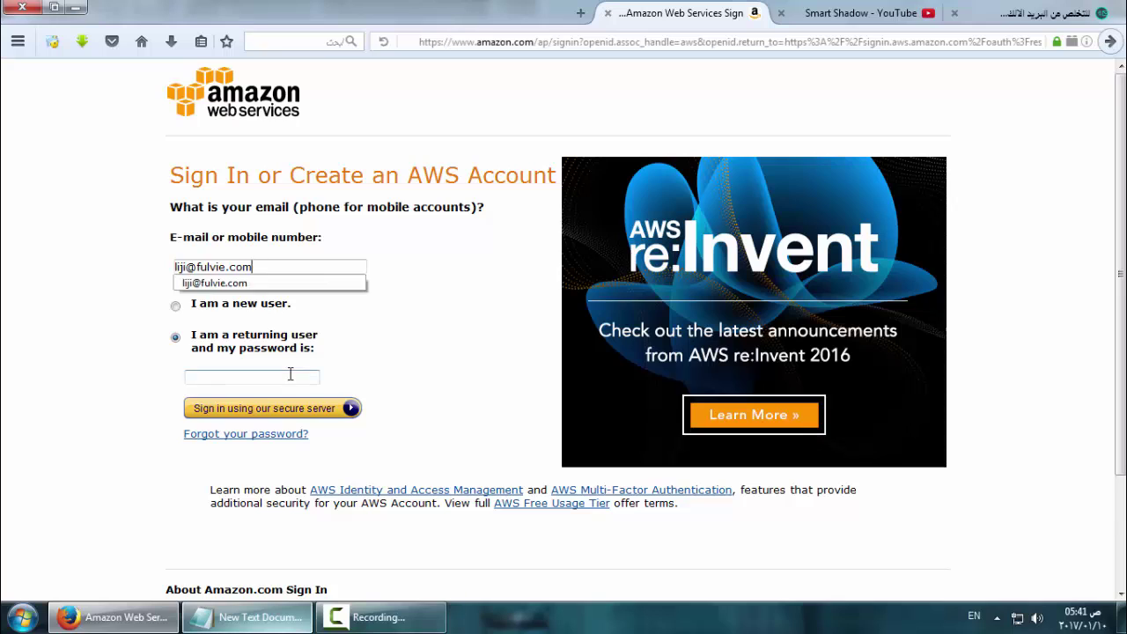
type("Aa")
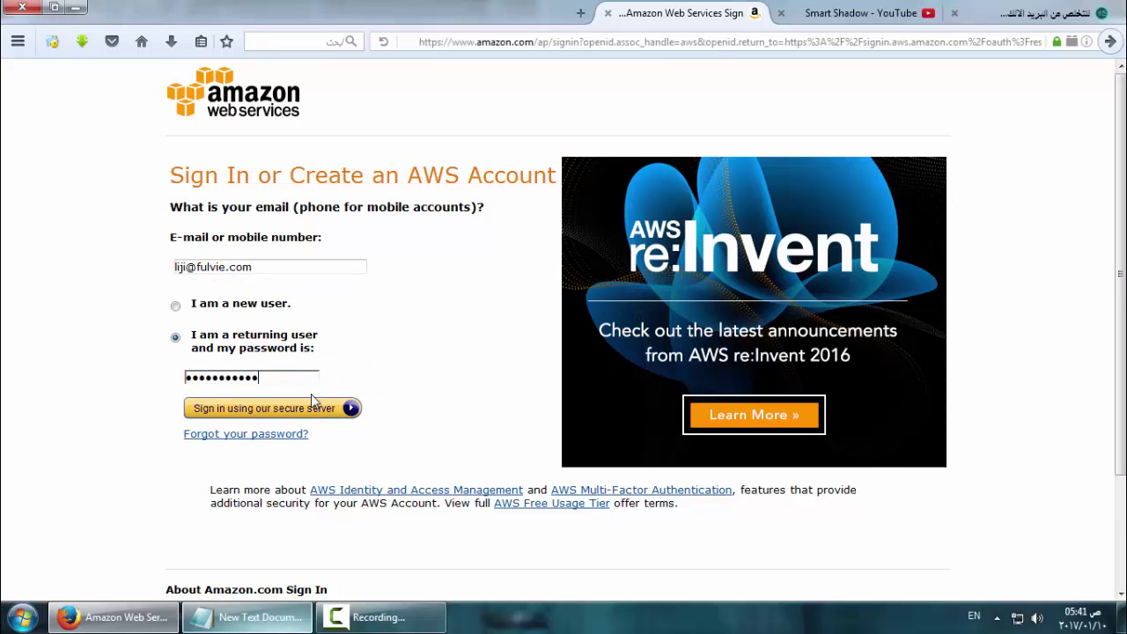
left_click(343, 407)
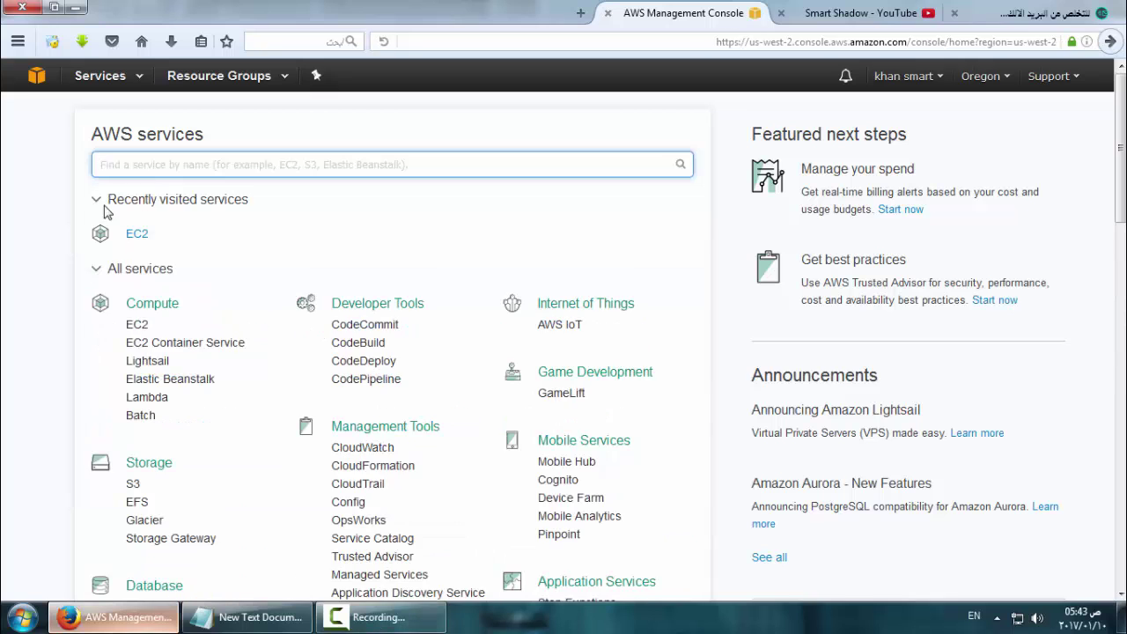
Toggle the Recently visited and All services lists, then open EC2 under Compute
left_click(102, 207)
left_click(102, 208)
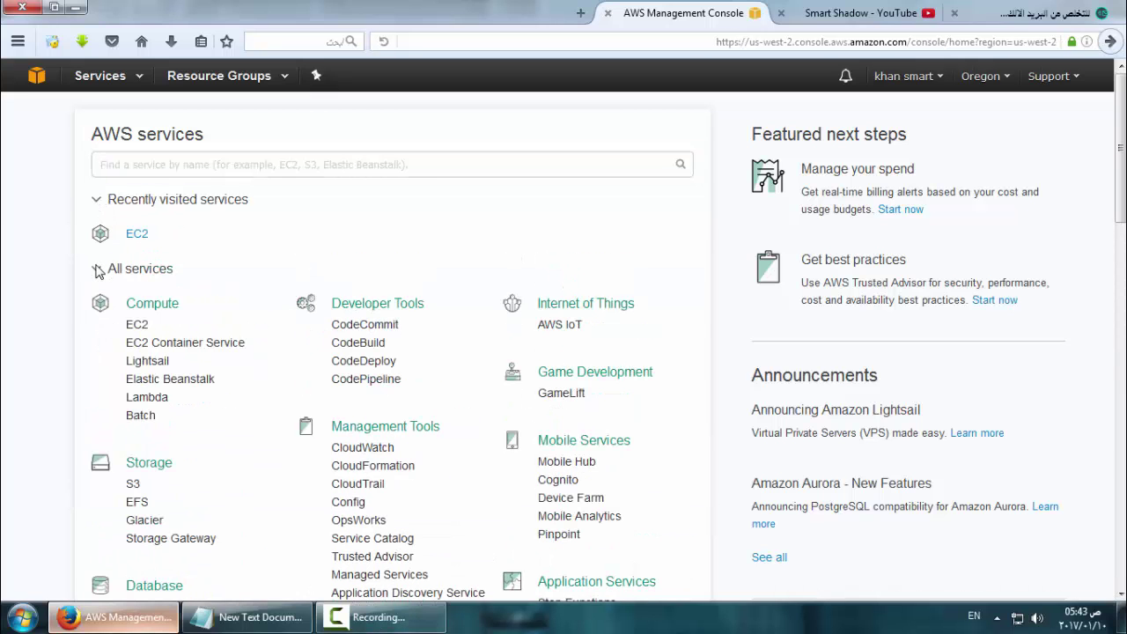
left_click(98, 269)
left_click(99, 268)
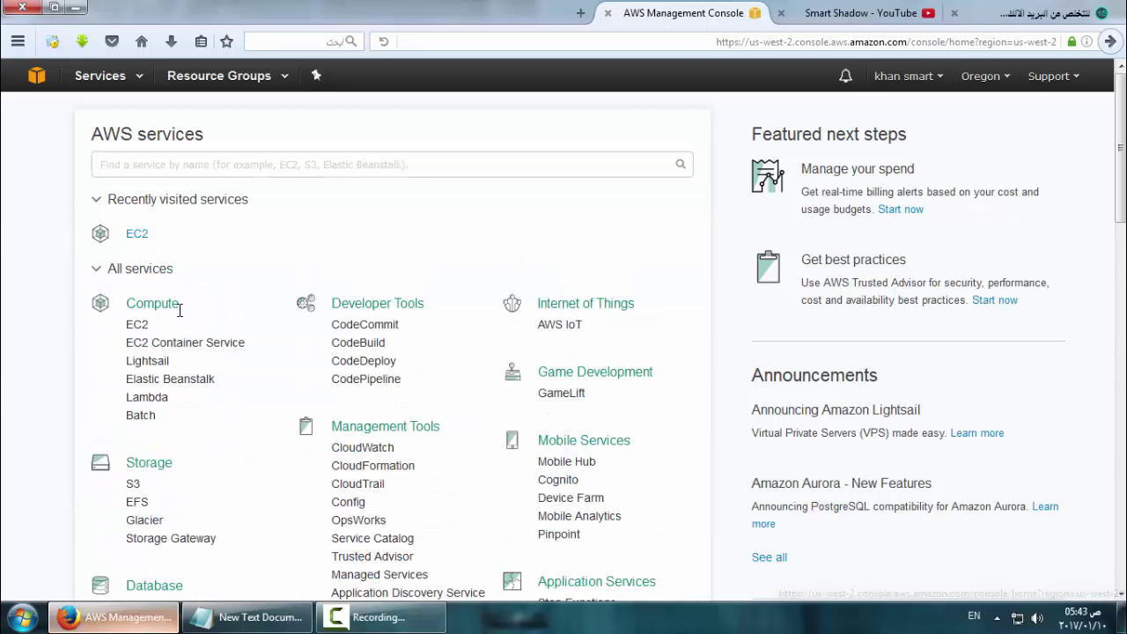
left_click(139, 327)
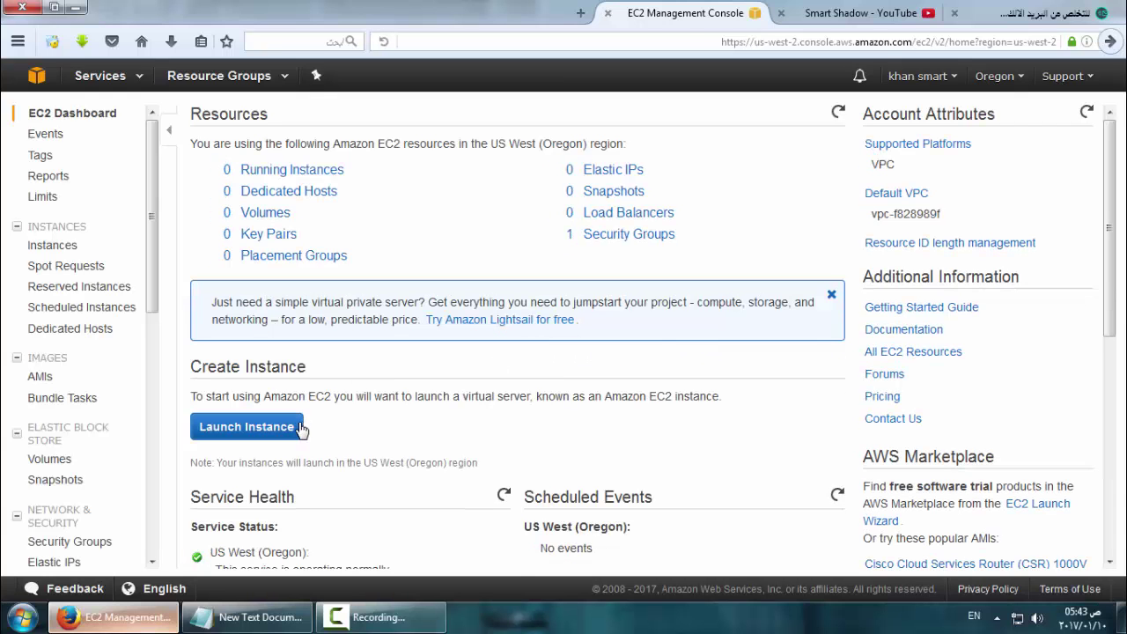
Start a new instance launch with the Windows Server 2012 R2 Base AMI and t2.micro type
left_click(299, 428)
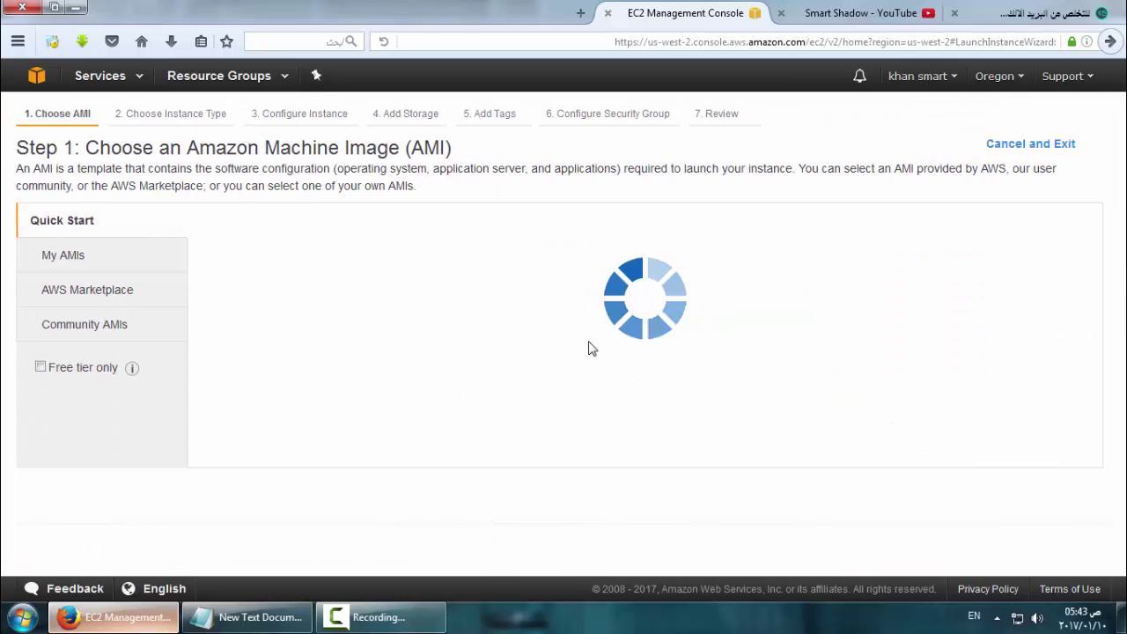
scroll(605, 306, "down", 8)
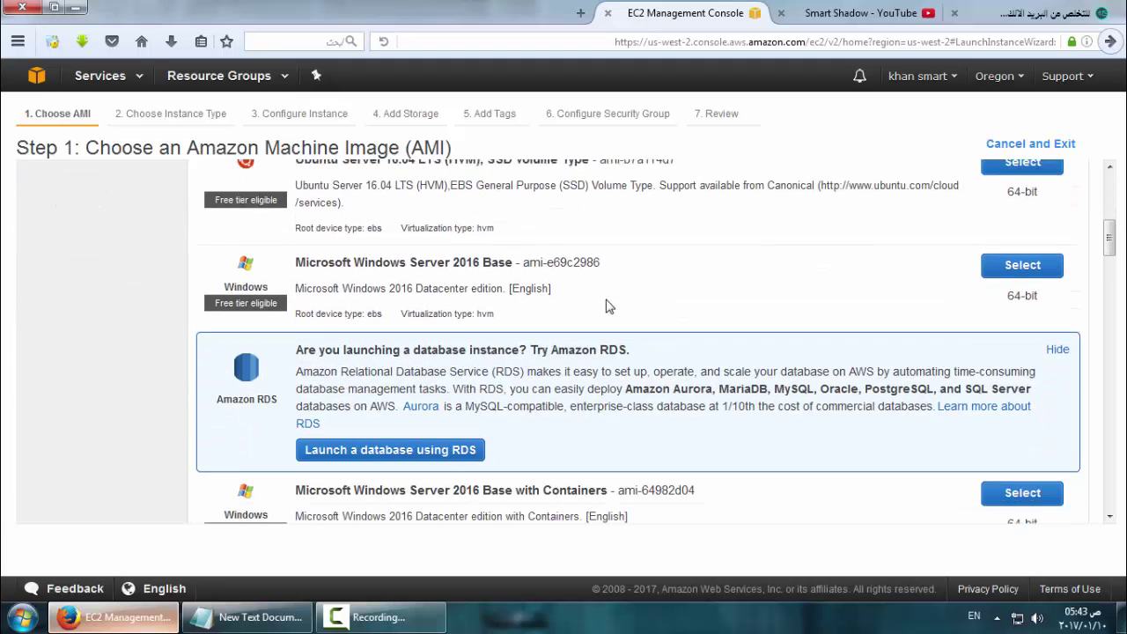
scroll(414, 278, "down", 2)
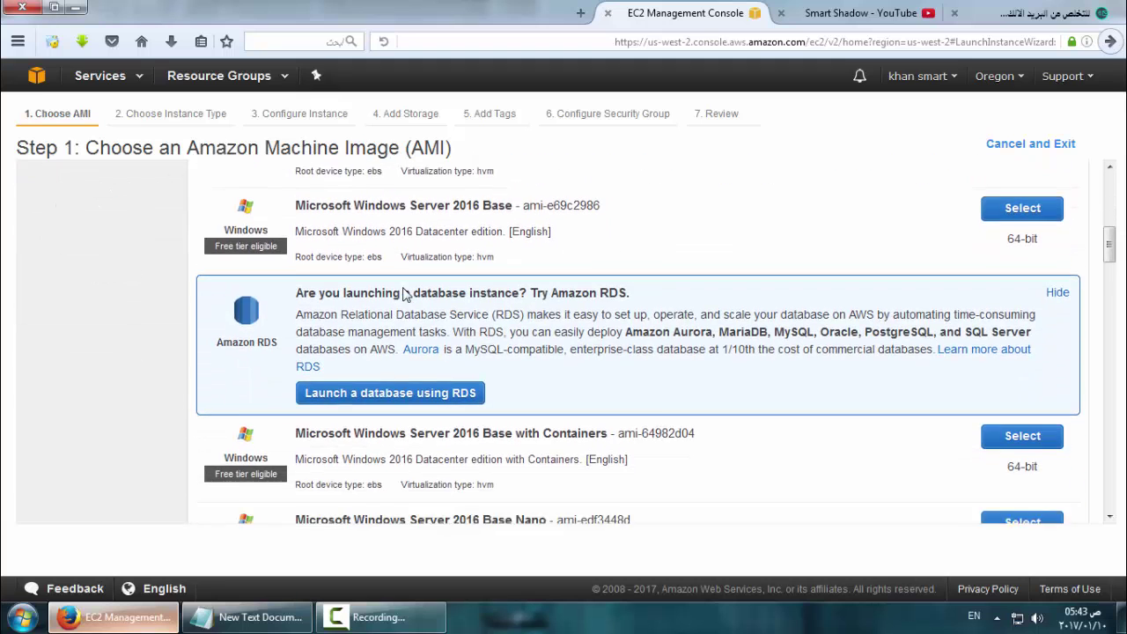
scroll(432, 302, "down", 10)
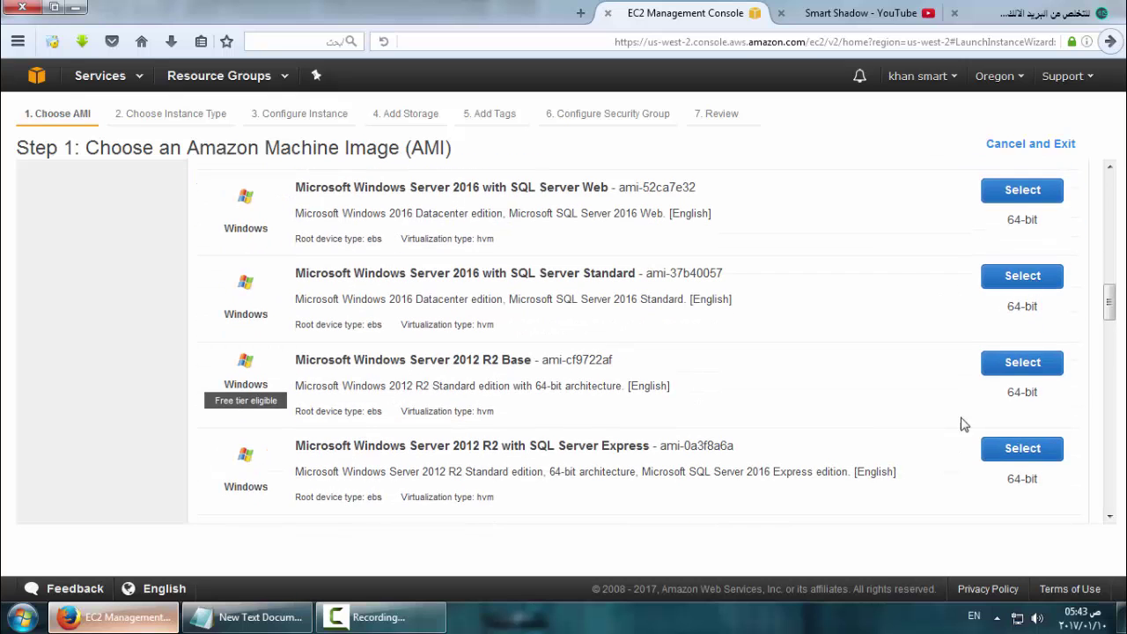
left_click(1007, 366)
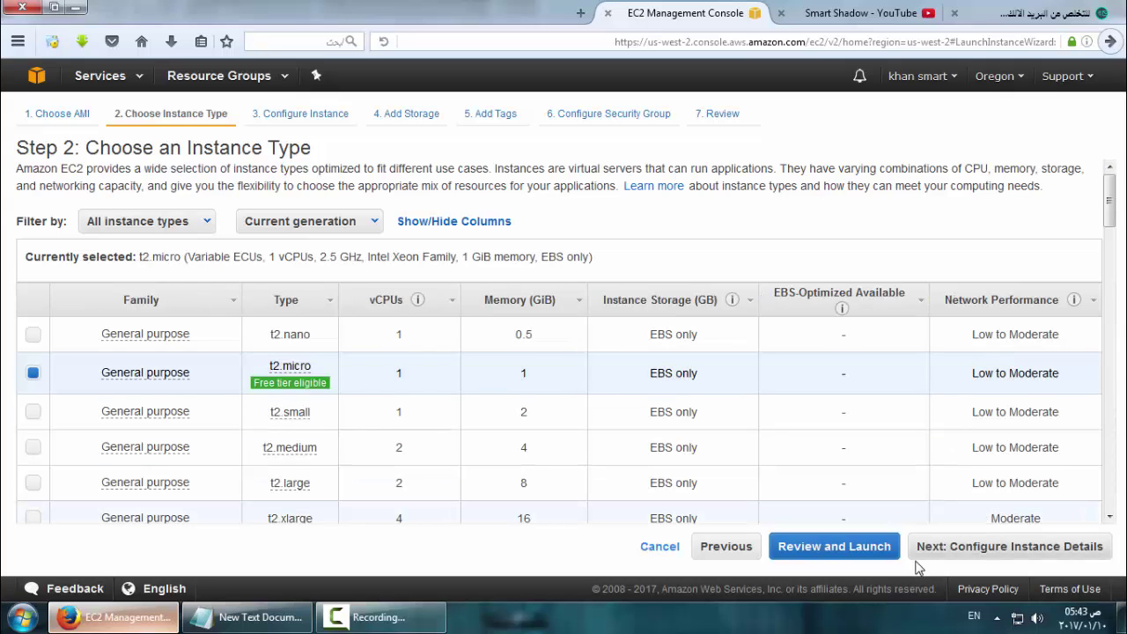
left_click(938, 555)
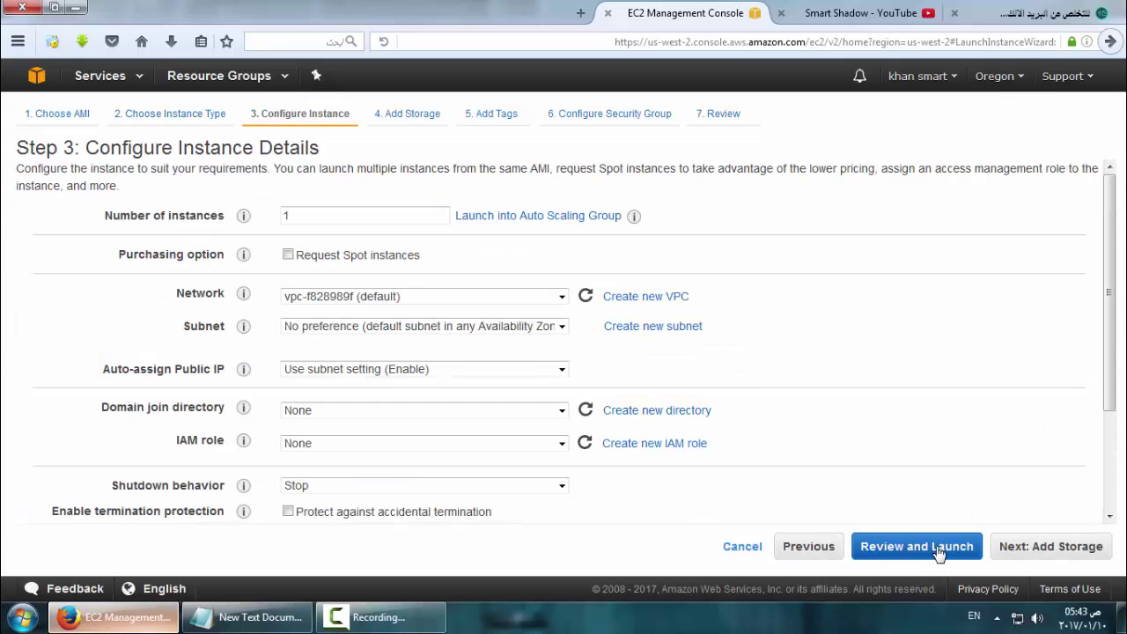
Set the root volume size to 2000 GiB in the storage step
left_click(1024, 555)
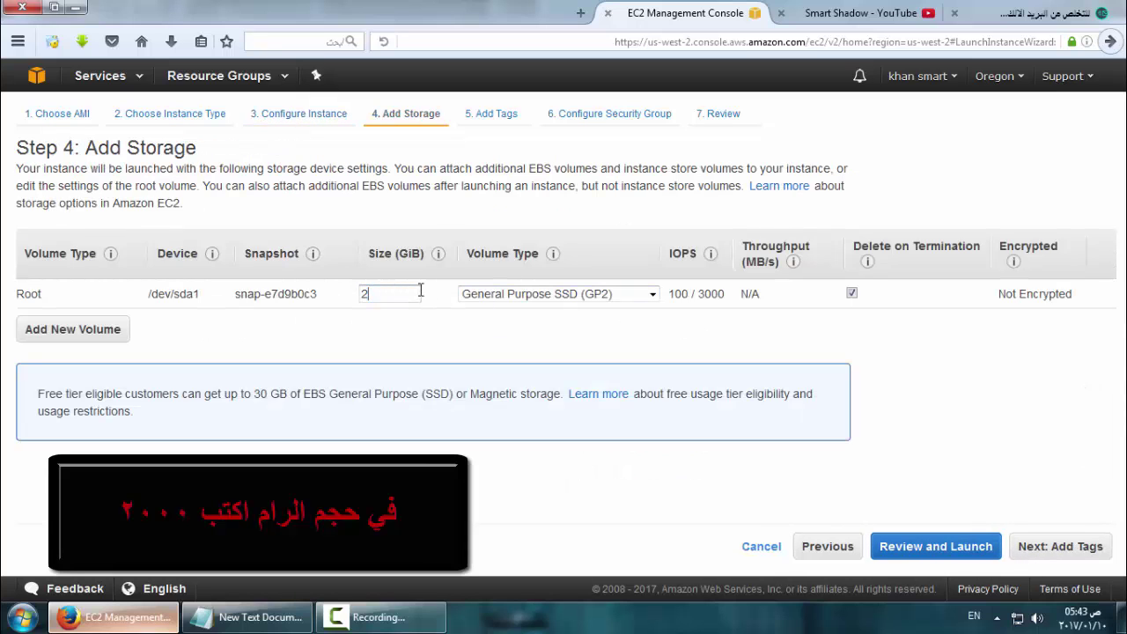
left_click(390, 254)
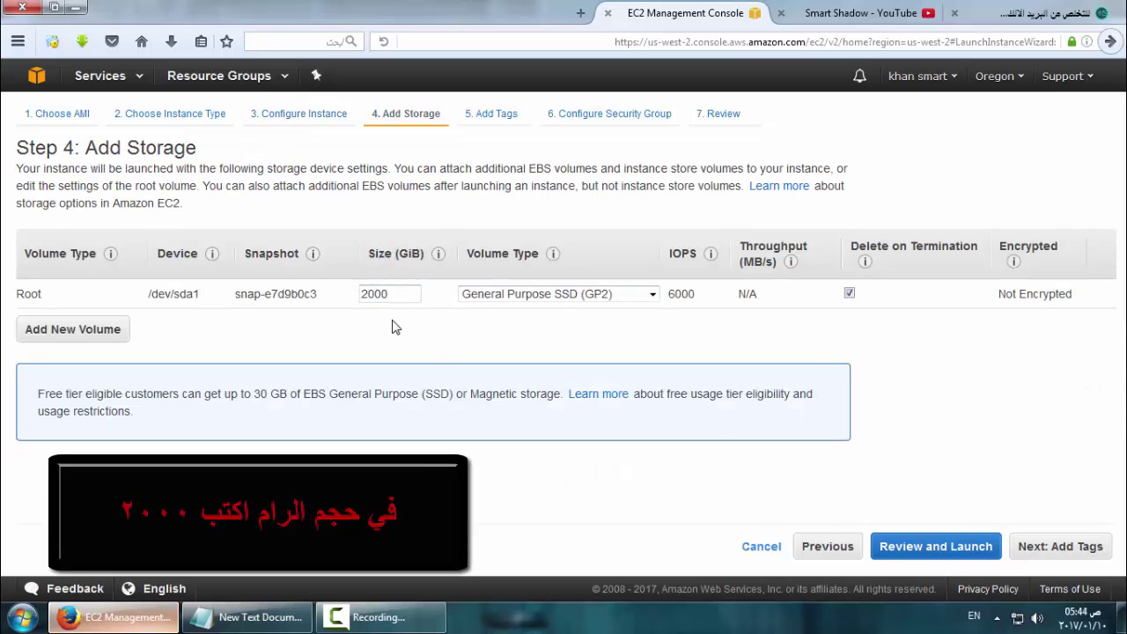
left_click(1057, 550)
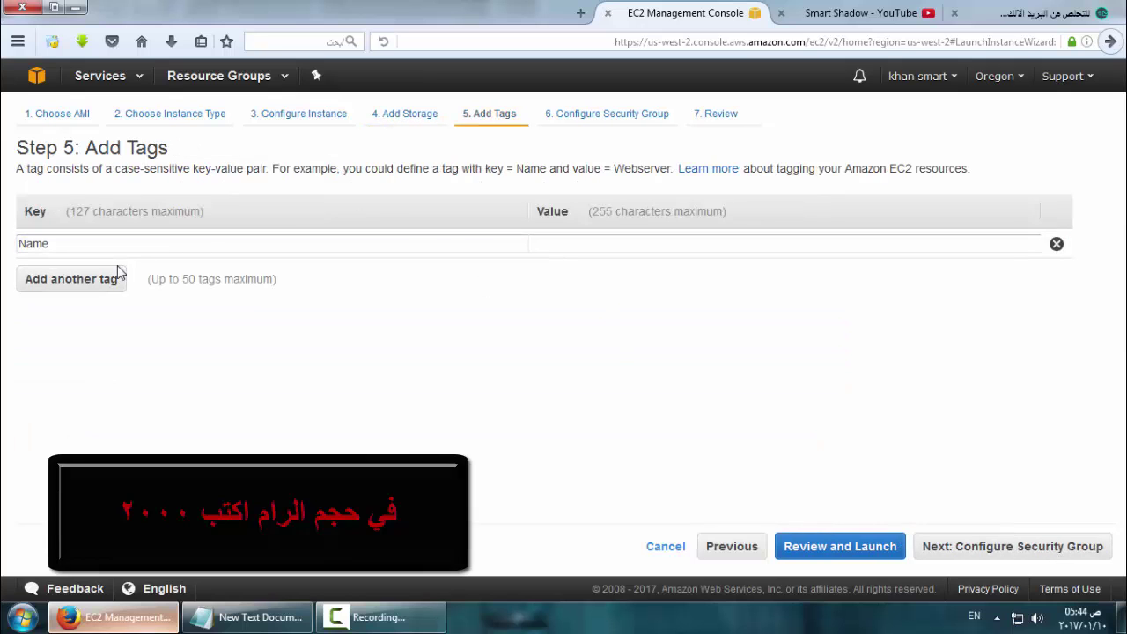
Add an HTTPS inbound rule on port 443 to the security group and reach the review
left_click(1012, 545)
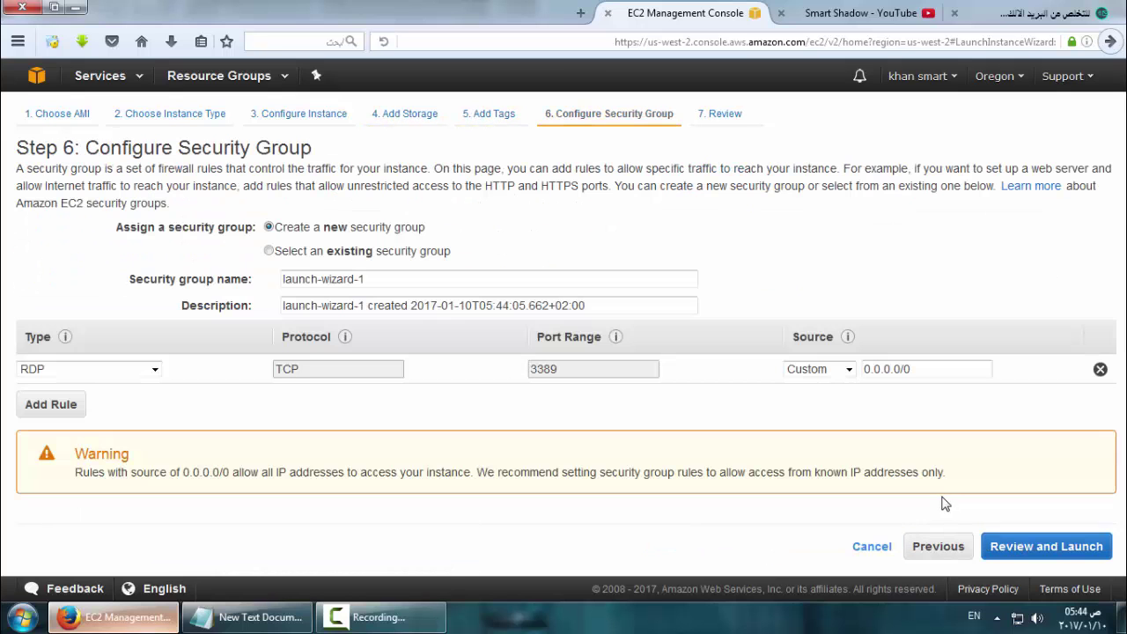
left_click(45, 405)
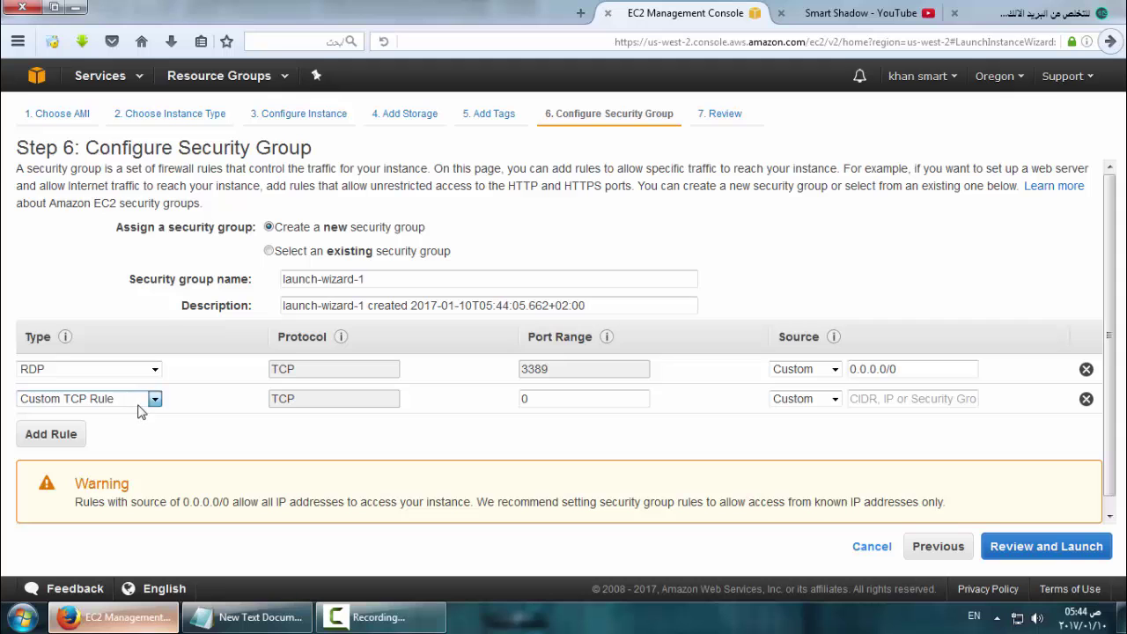
left_click(150, 399)
left_click(139, 365)
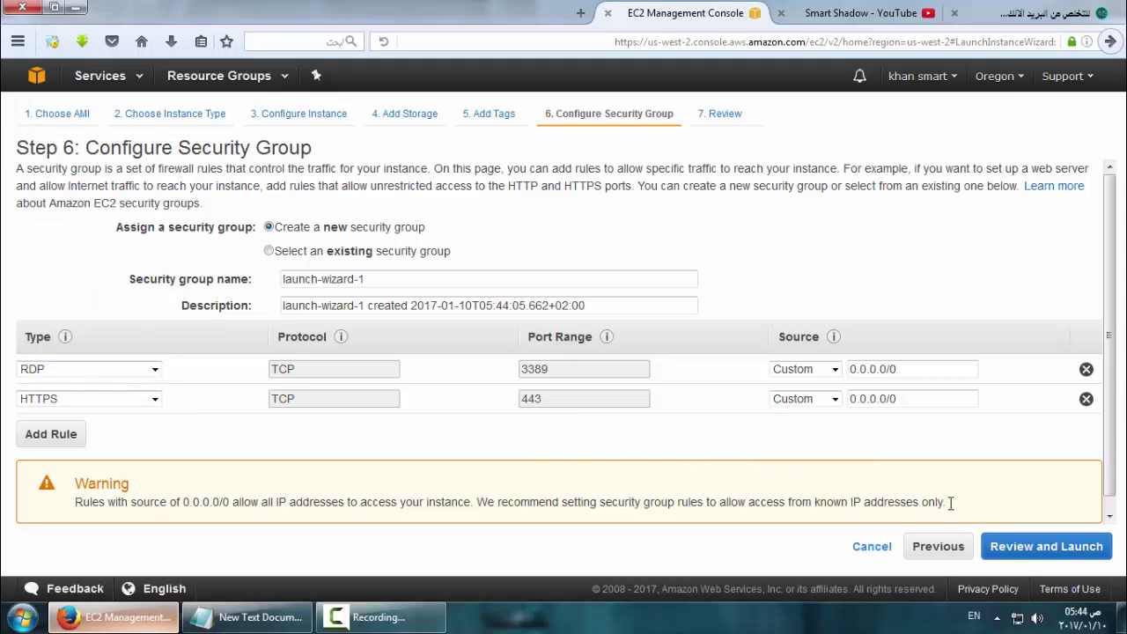
left_click(1025, 550)
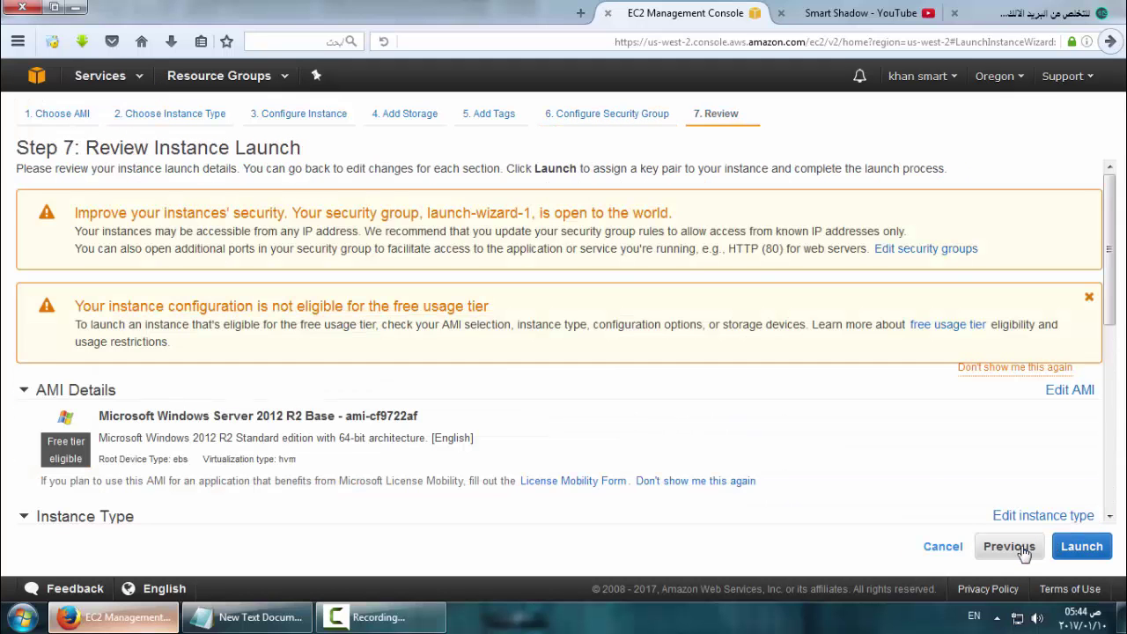
Create a new key pair, save its .pem private key file, and launch the instance
left_click_drag(1107, 305, 1108, 446)
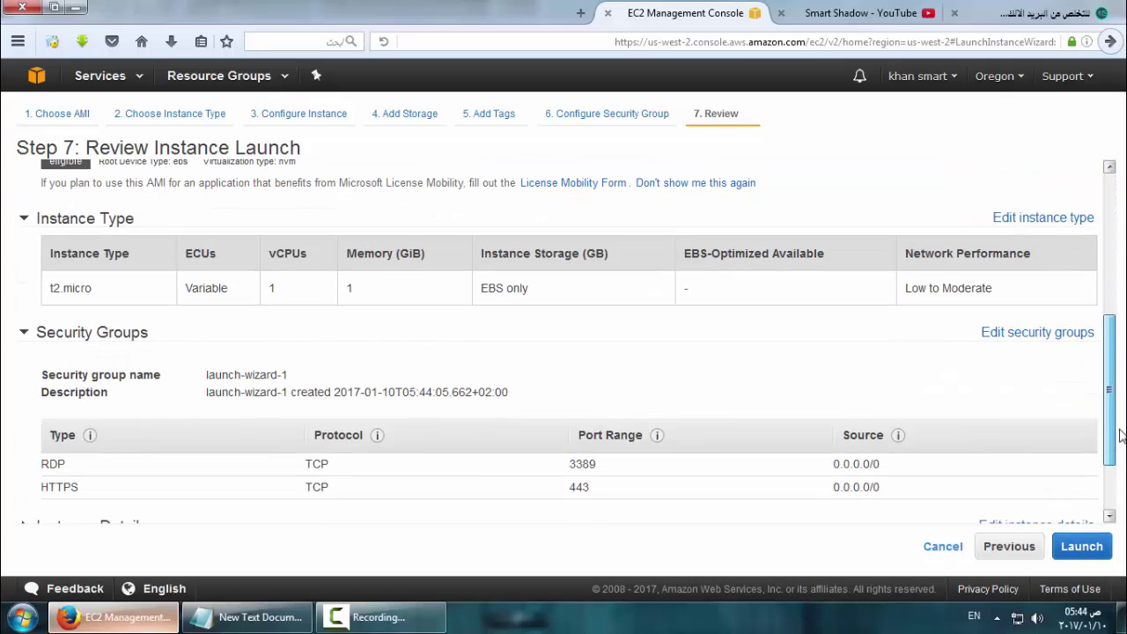
left_click(1082, 546)
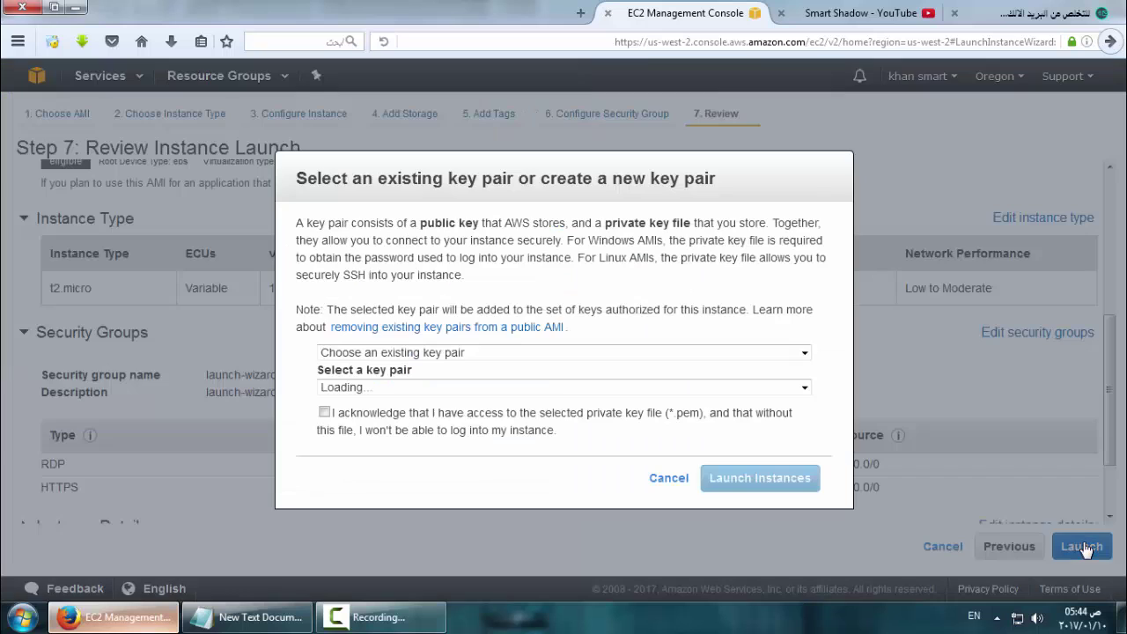
left_click(493, 352)
left_click(497, 382)
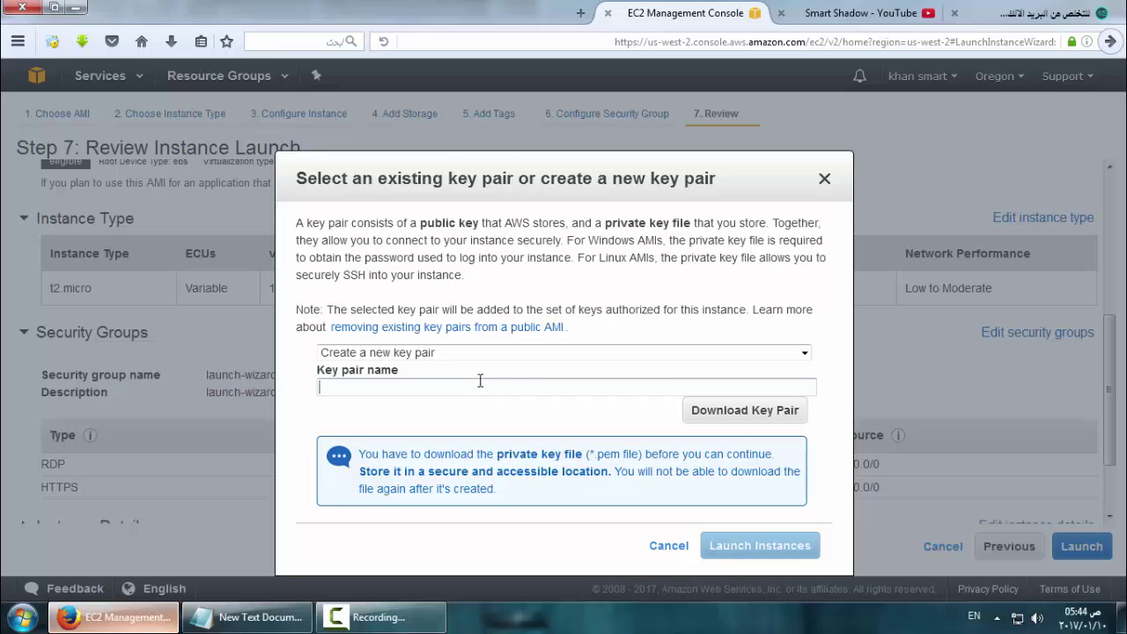
left_click(731, 421)
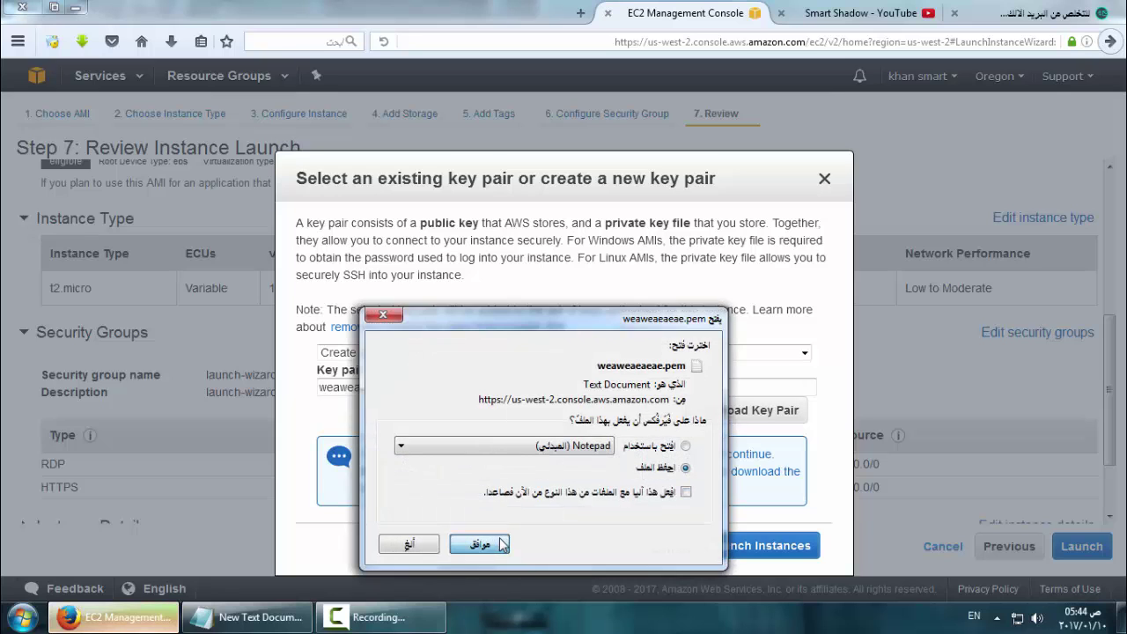
left_click(483, 544)
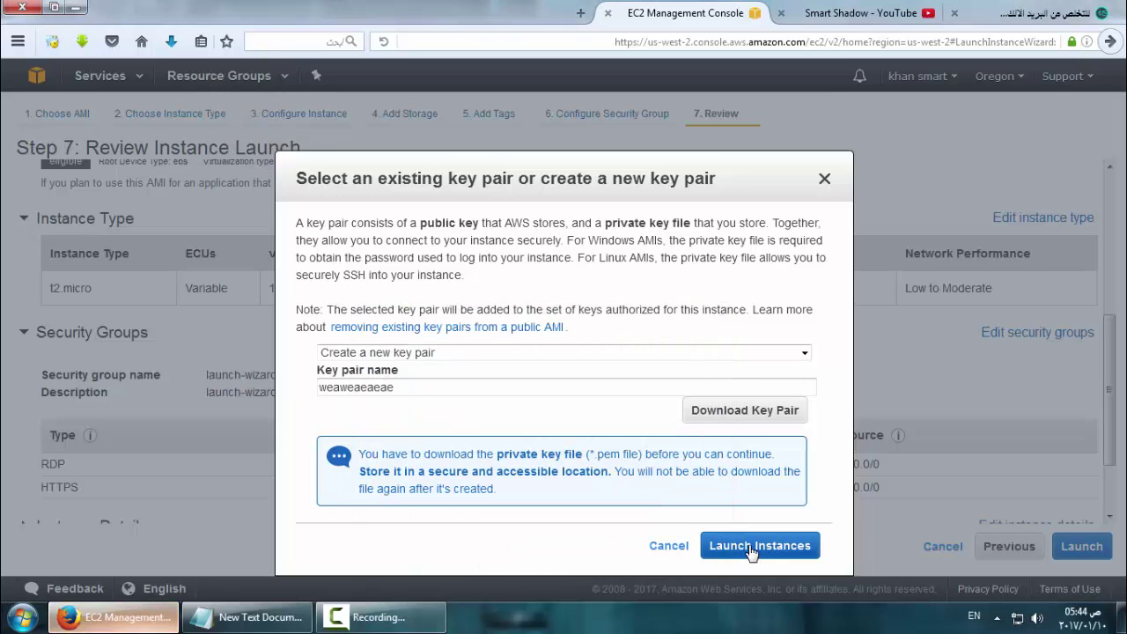
left_click(751, 548)
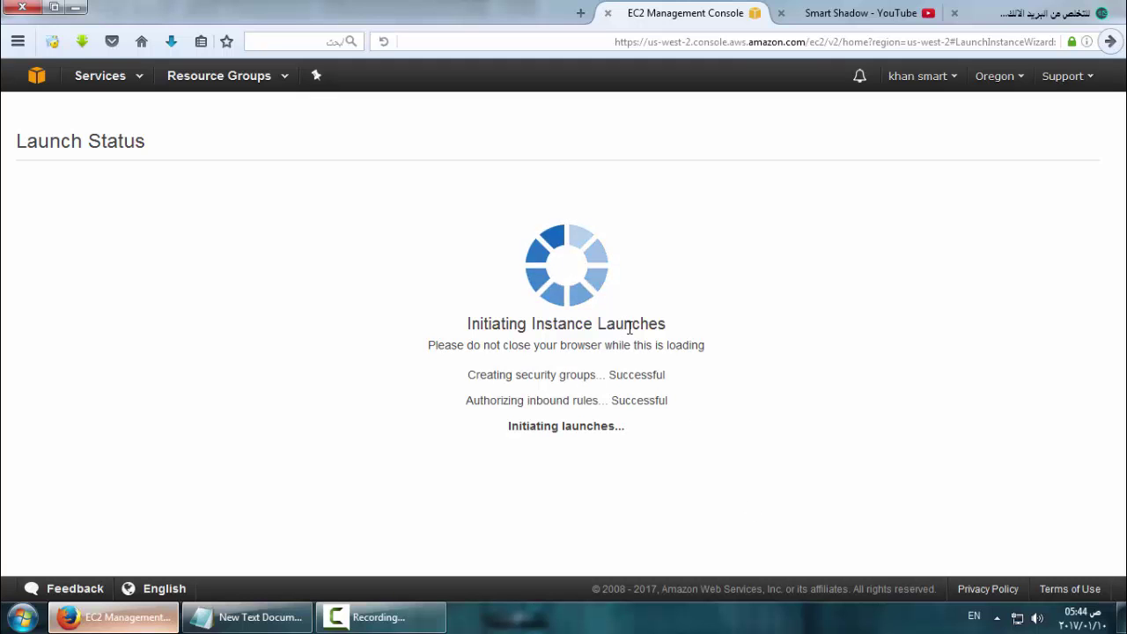
Go to the instances list and confirm the new t2.micro instance is running
scroll(1060, 432, "down", 3)
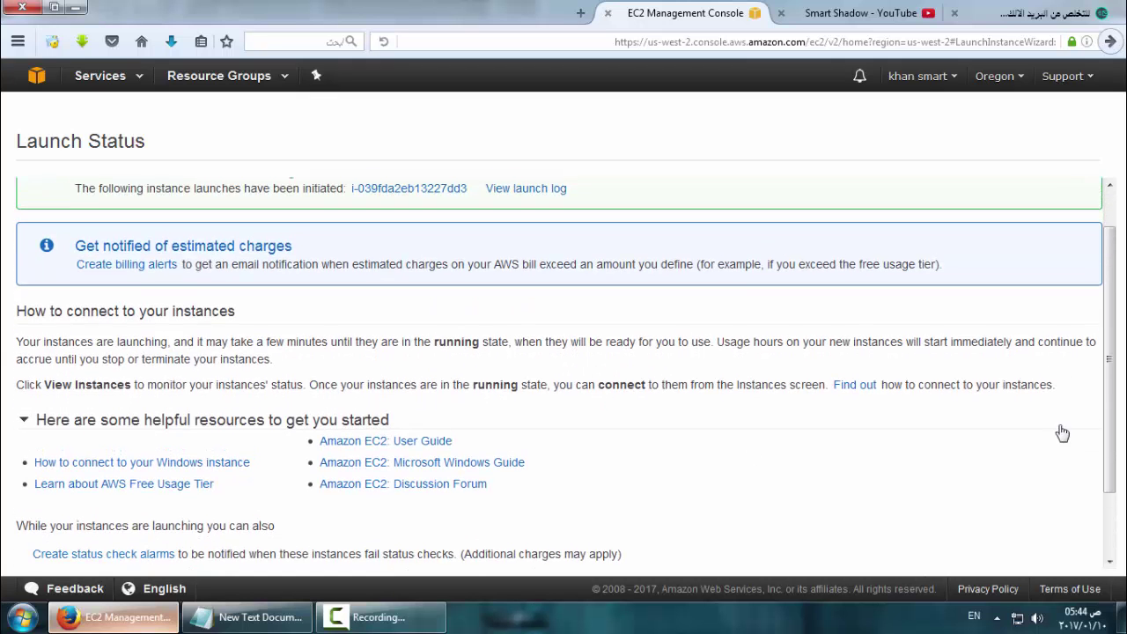
left_click(1042, 551)
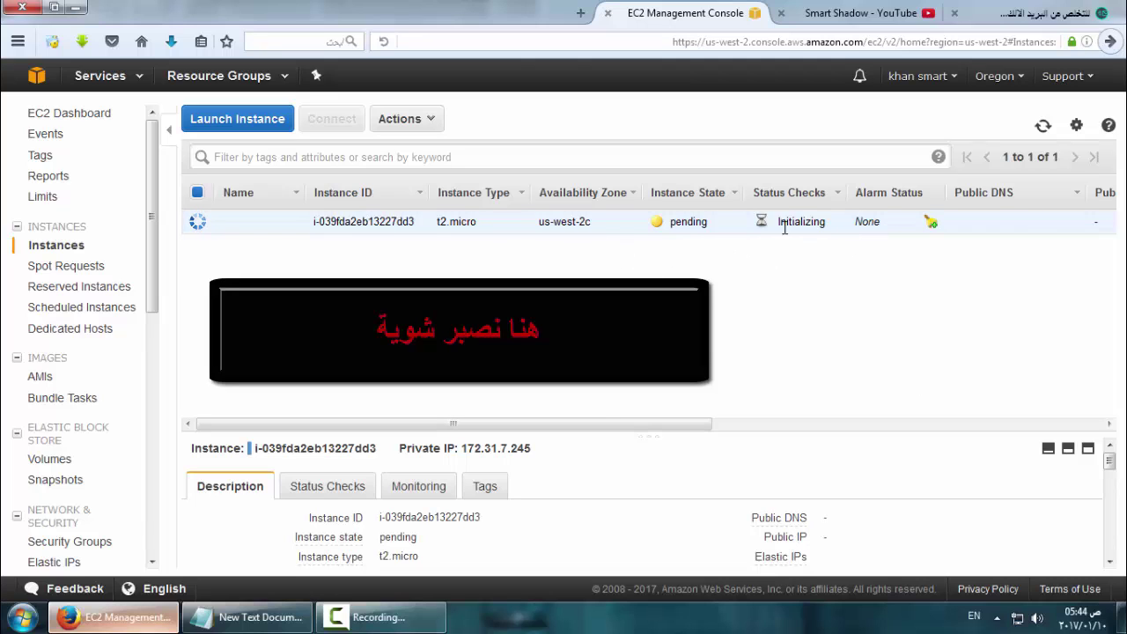
double_click(718, 232)
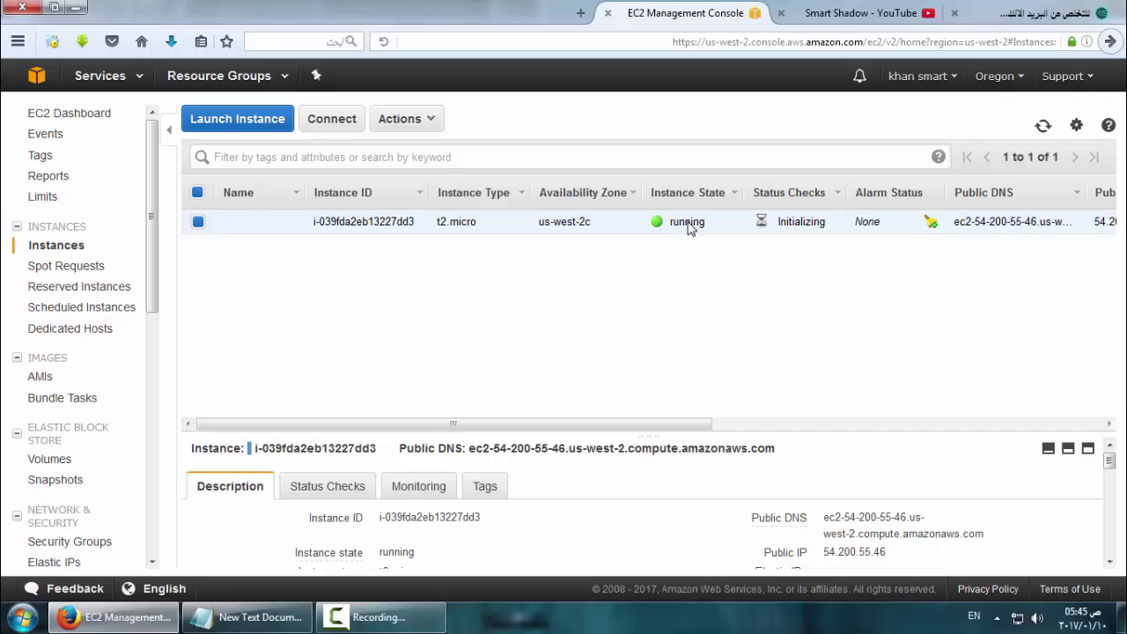
Download the instance's Remote Desktop file and try Get Password, which isn't ready yet
left_click(353, 134)
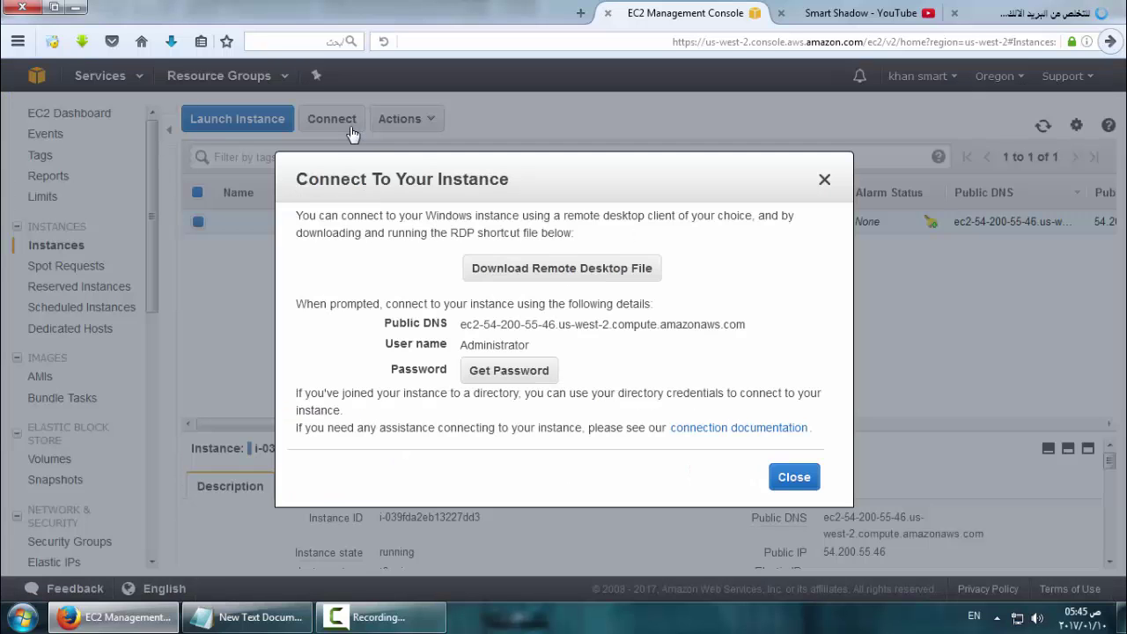
left_click(567, 279)
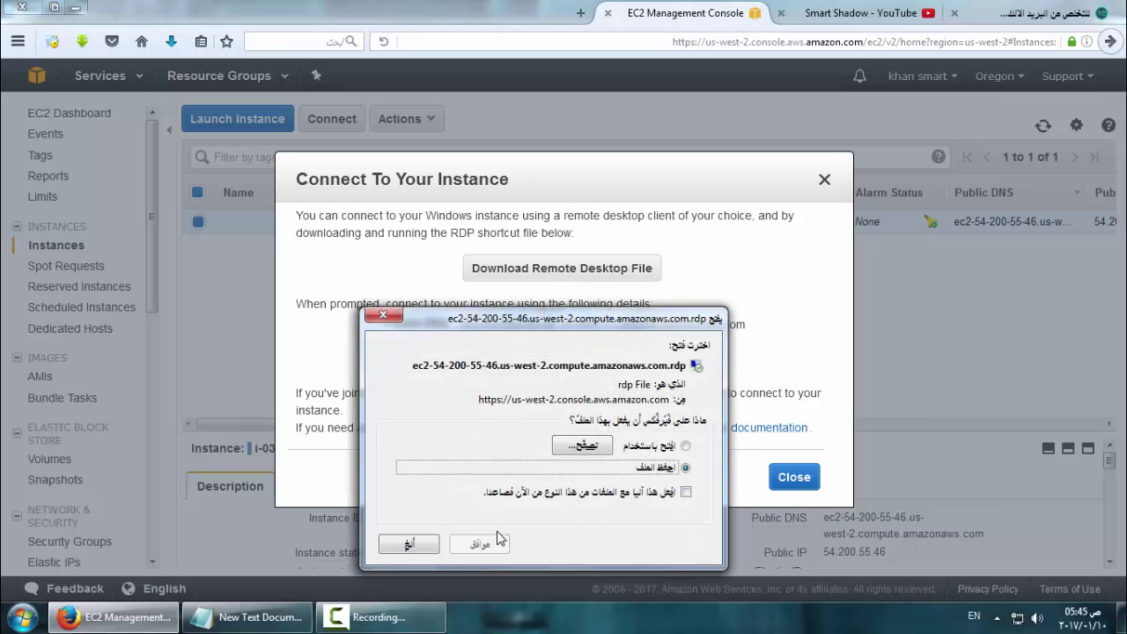
left_click(490, 541)
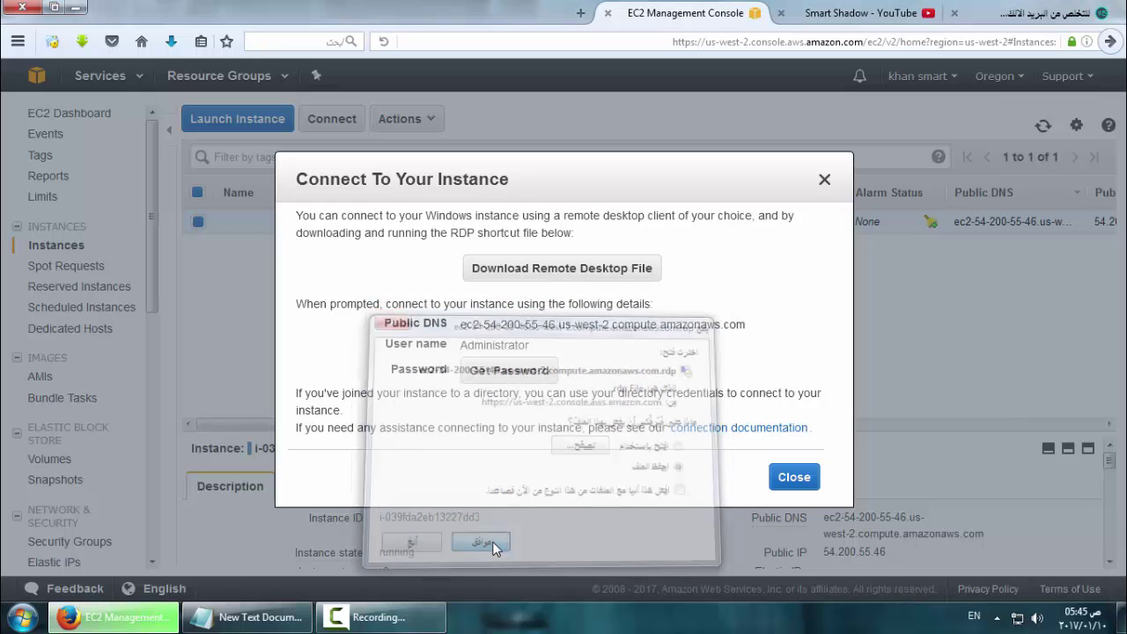
left_click(539, 377)
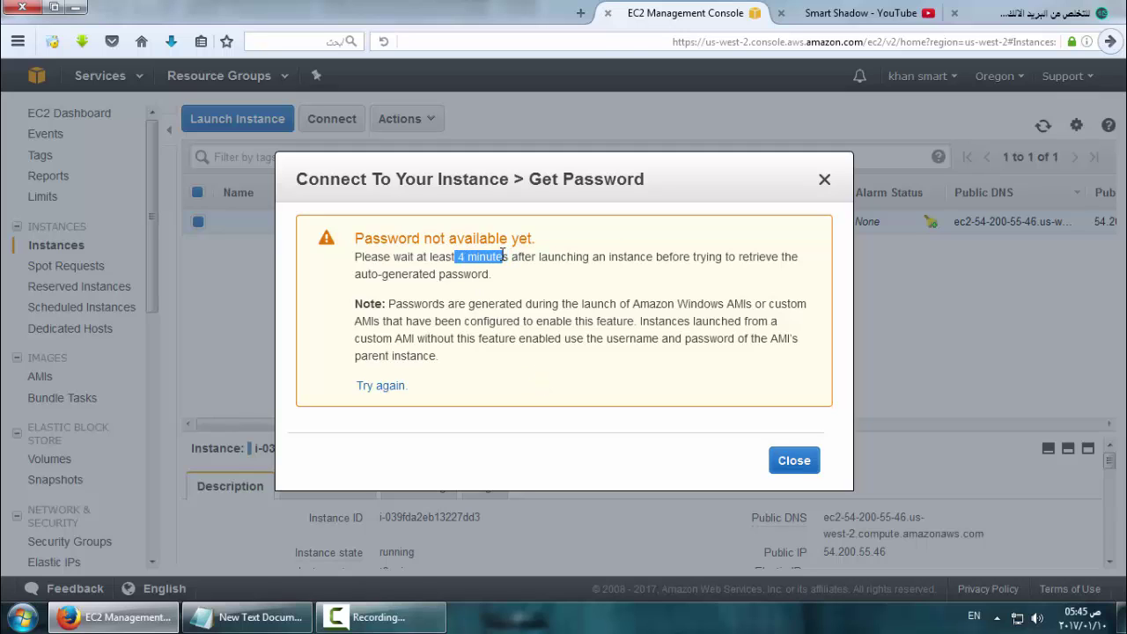
left_click(409, 619)
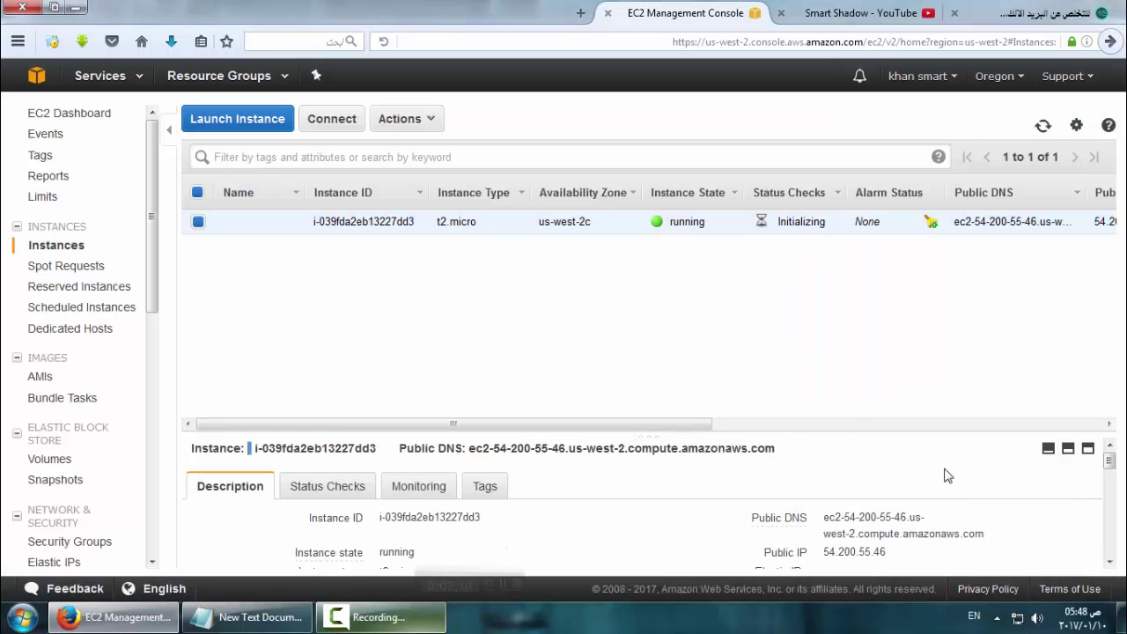
Reopen Get Password and browse to the SmartShadow Downloads folder for the key file
left_click(327, 129)
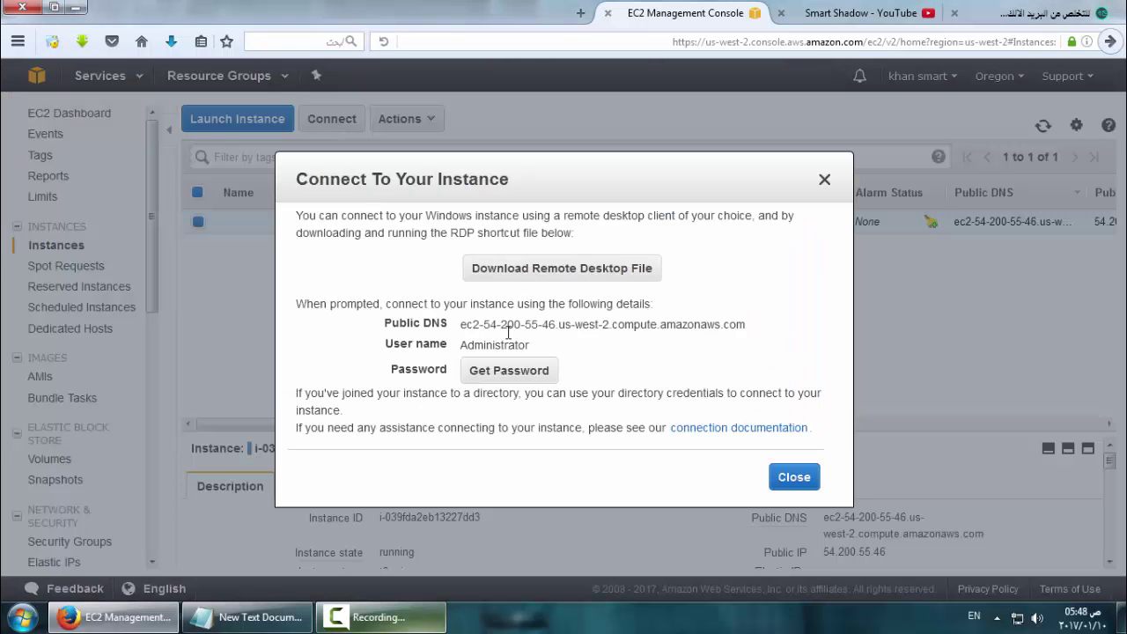
left_click(539, 374)
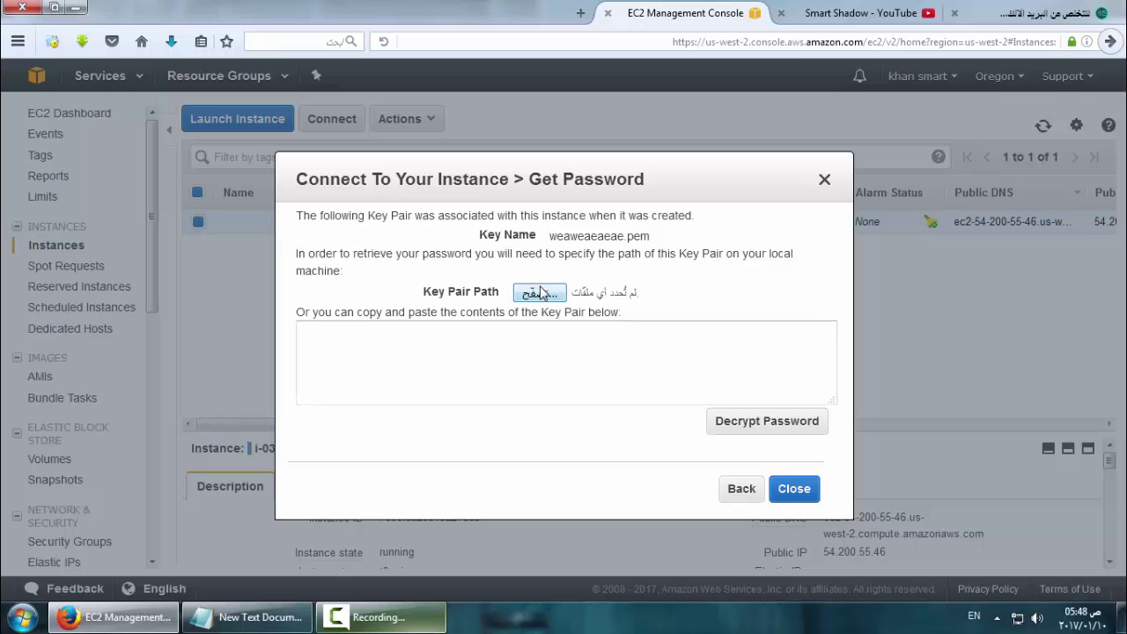
left_click(546, 294)
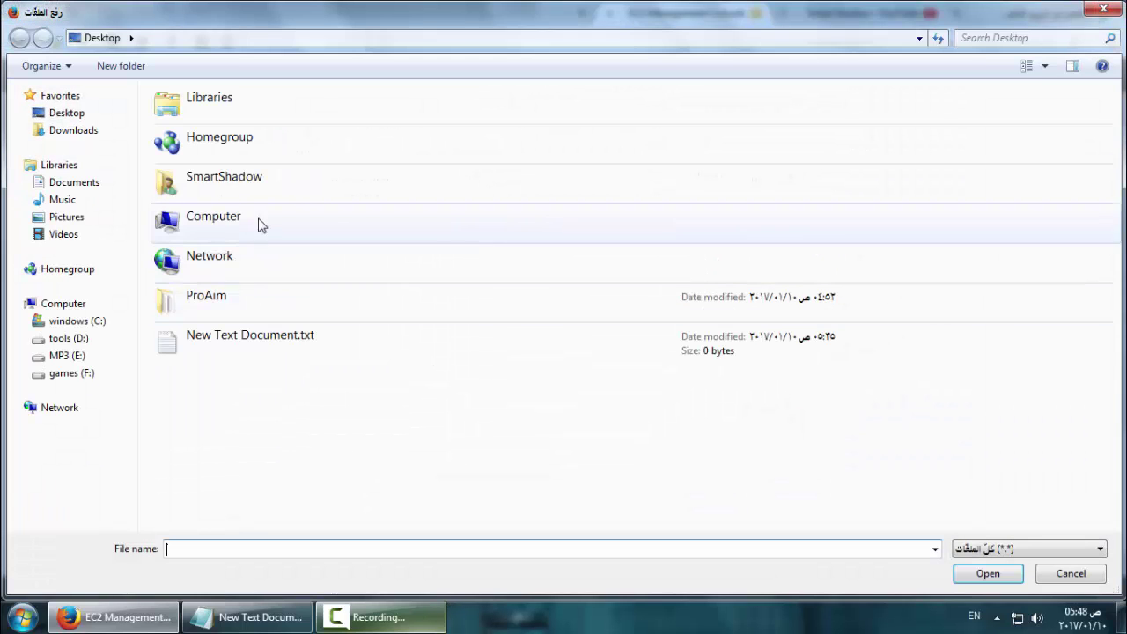
double_click(233, 181)
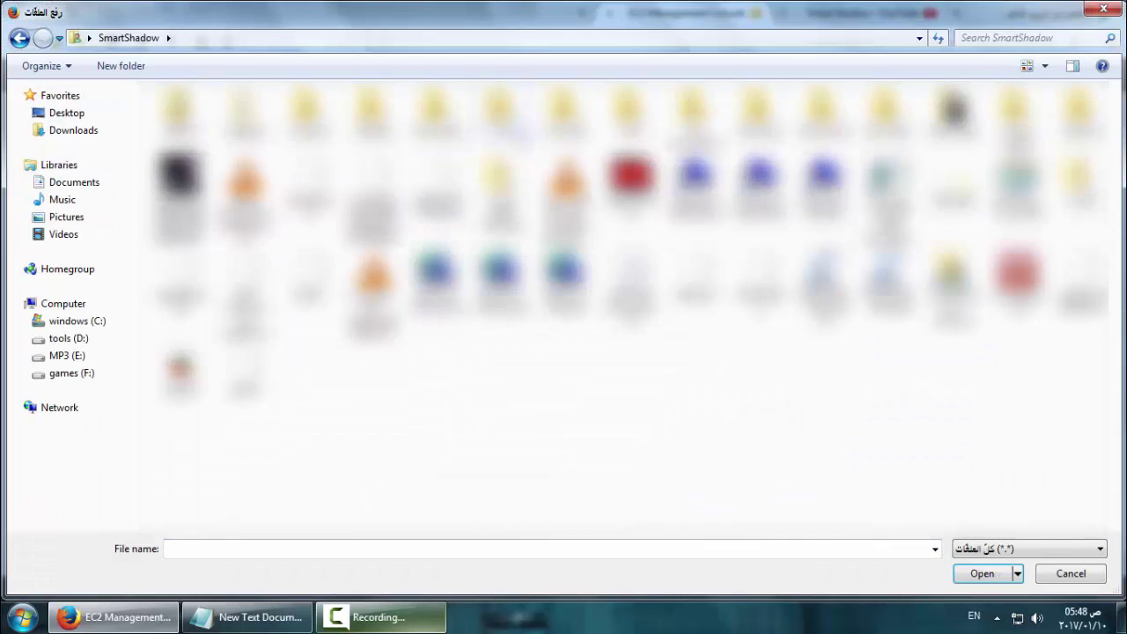
key("Return")
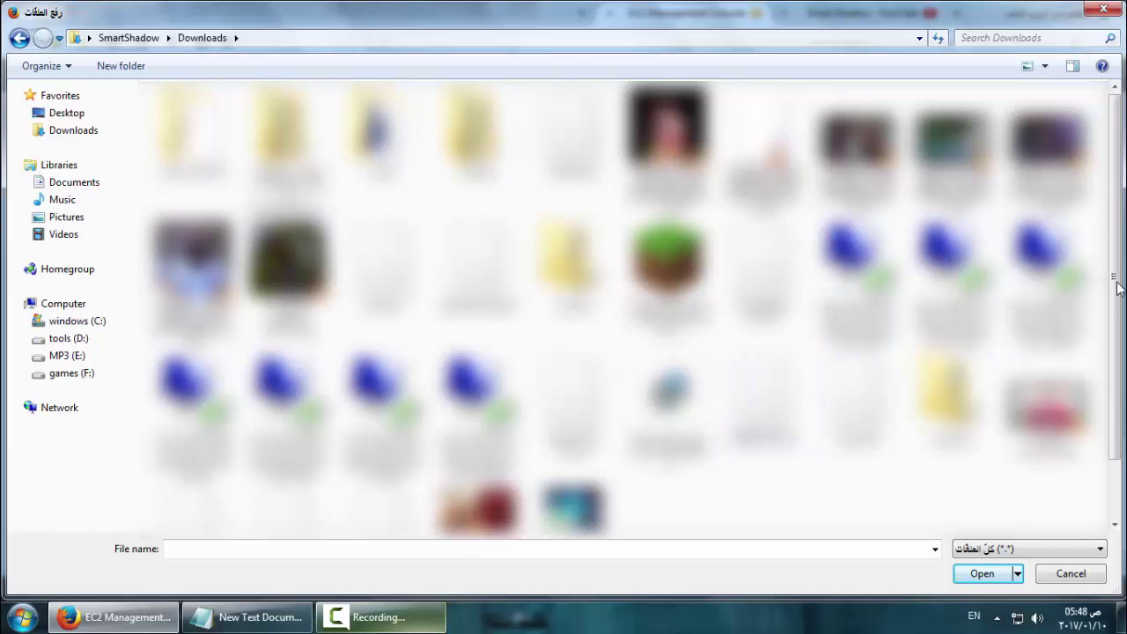
left_click_drag(1115, 275, 1115, 287)
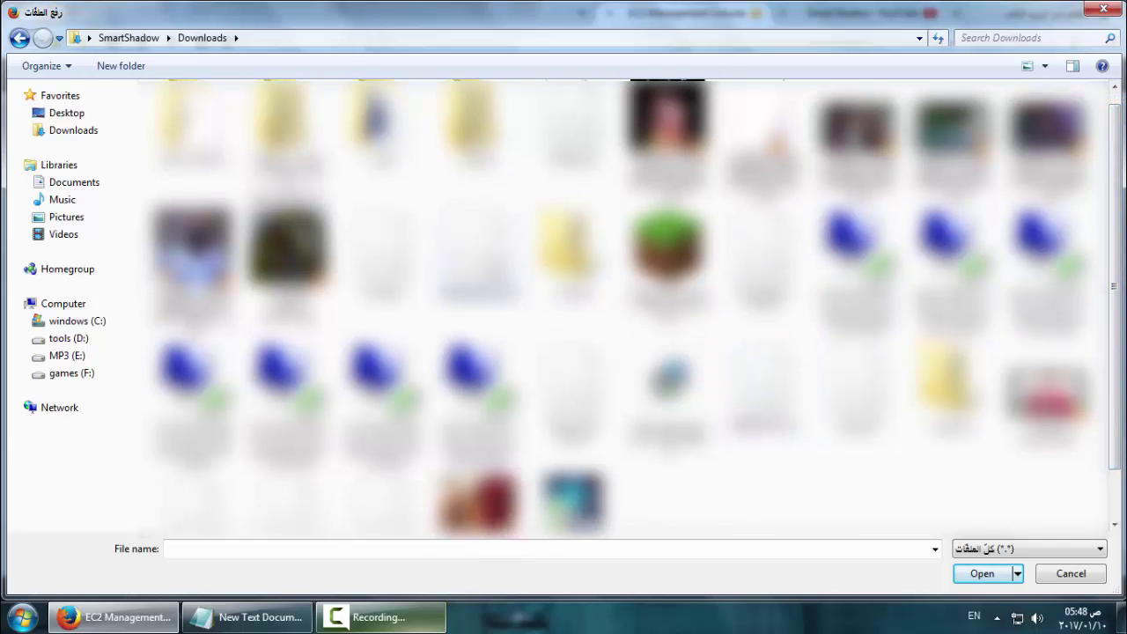
double_click(480, 256)
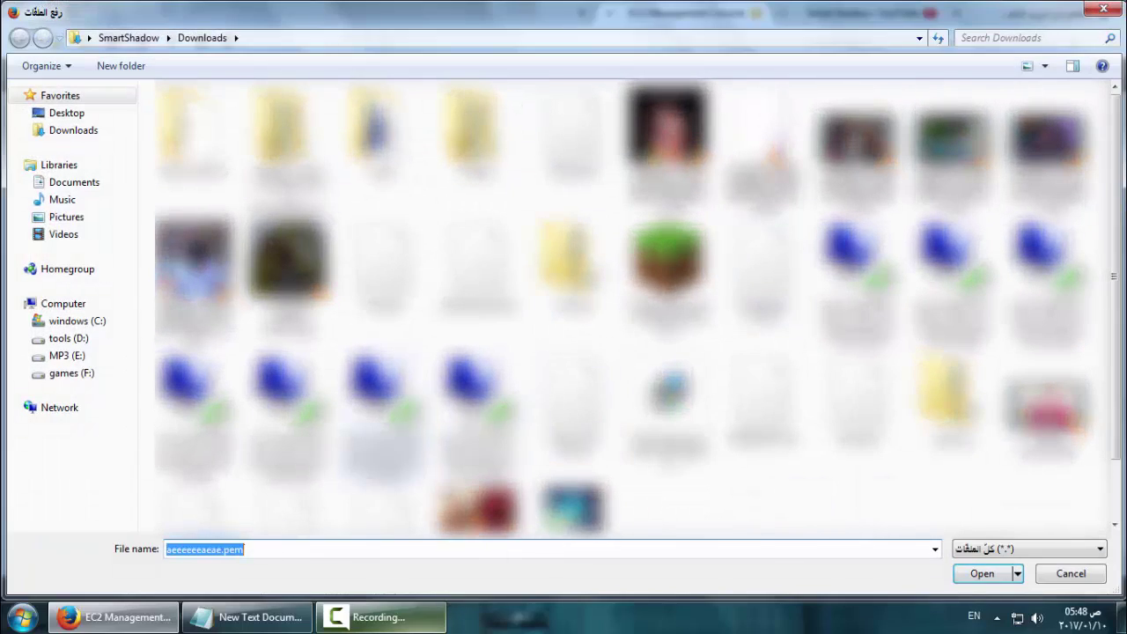
Load weaweaeaeae.pem and decrypt the instance's Administrator password
type("w")
left_click(273, 574)
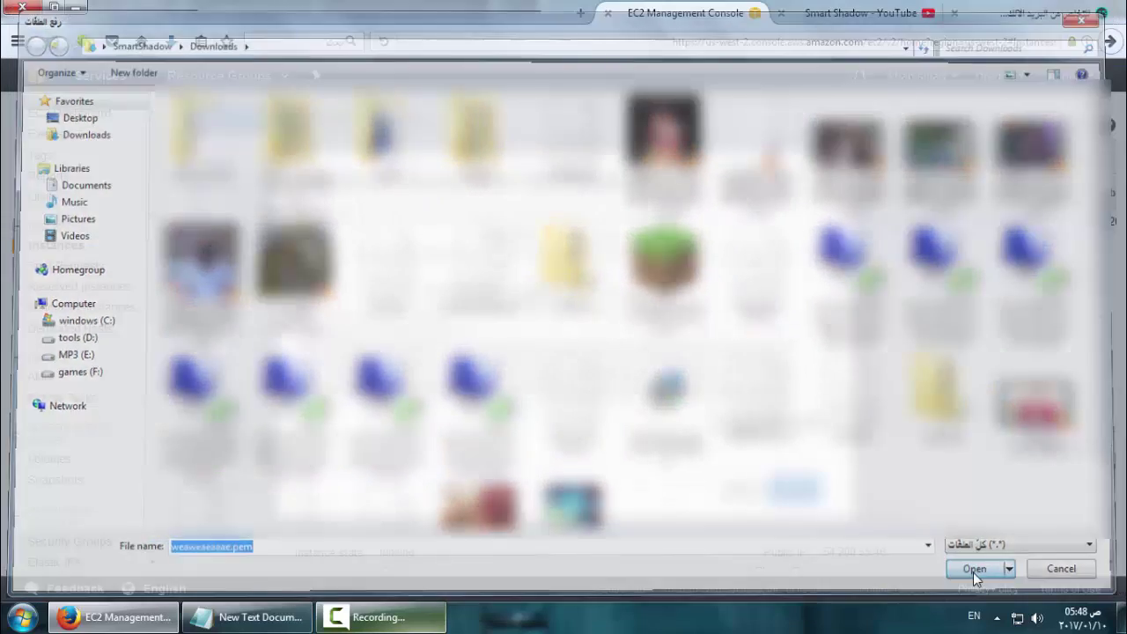
left_click(974, 573)
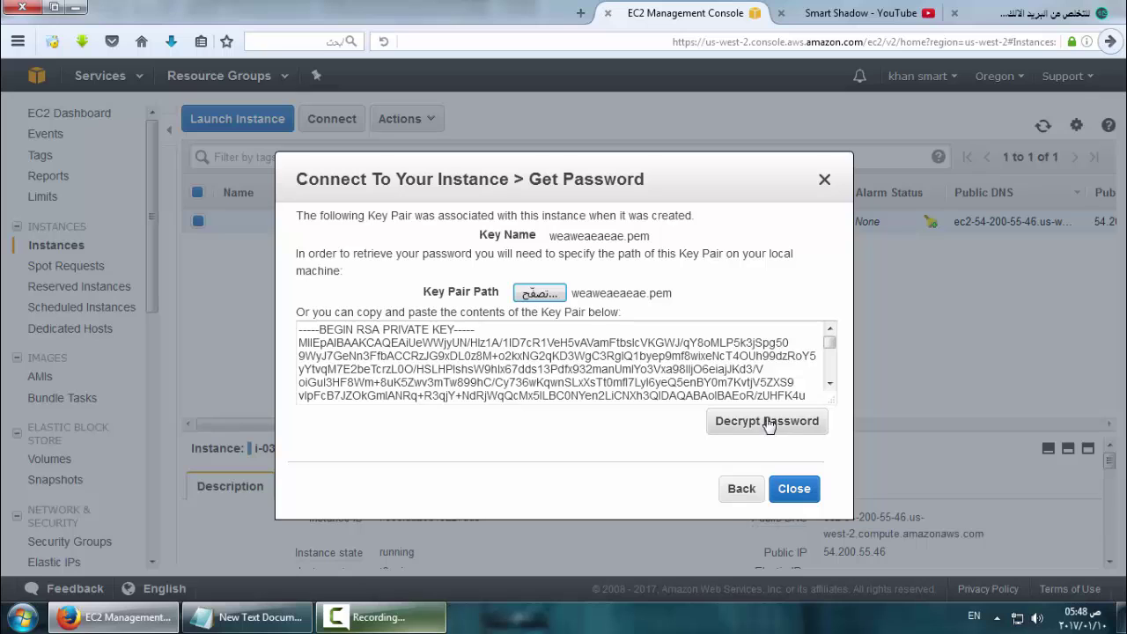
left_click(768, 422)
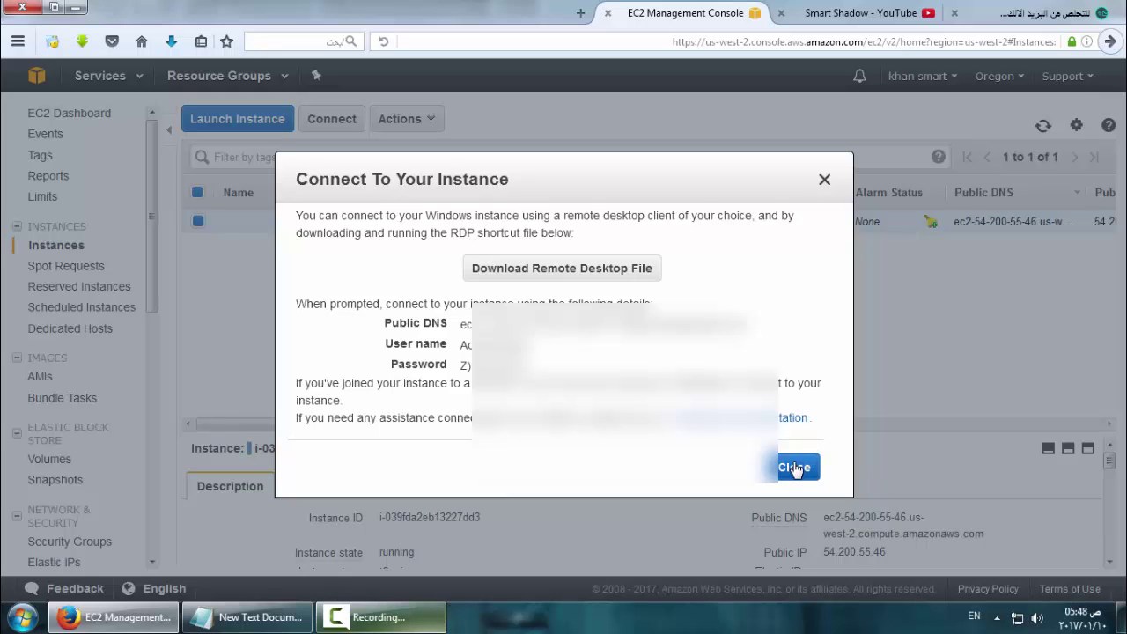
Paste the decrypted Administrator password into Remote Desktop Connection and submit it
left_click(379, 616)
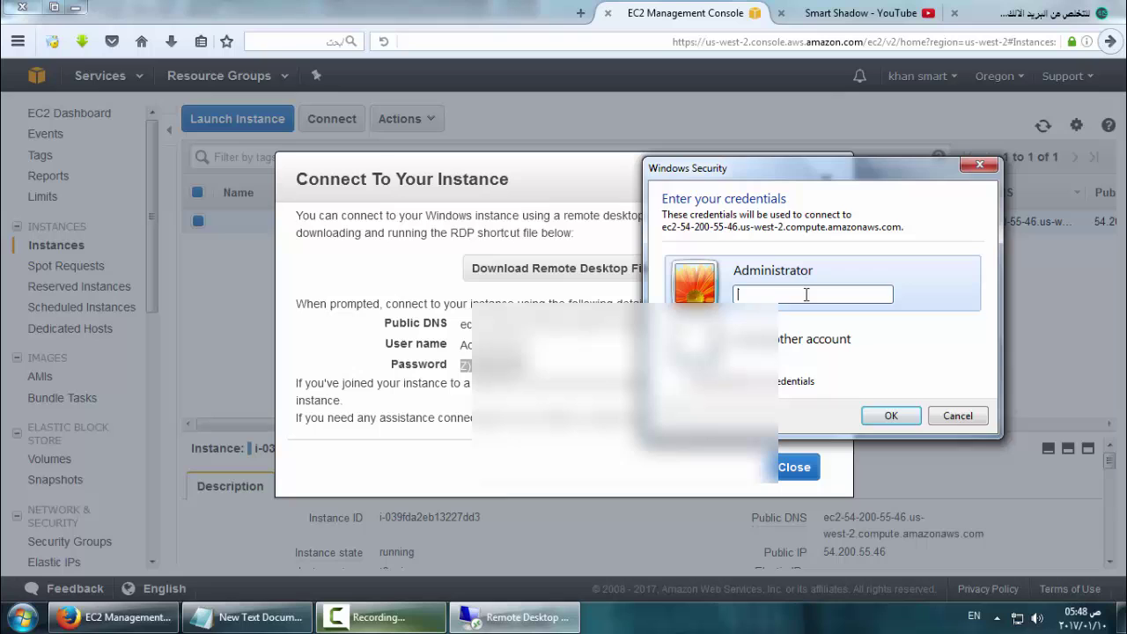
right_click(807, 296)
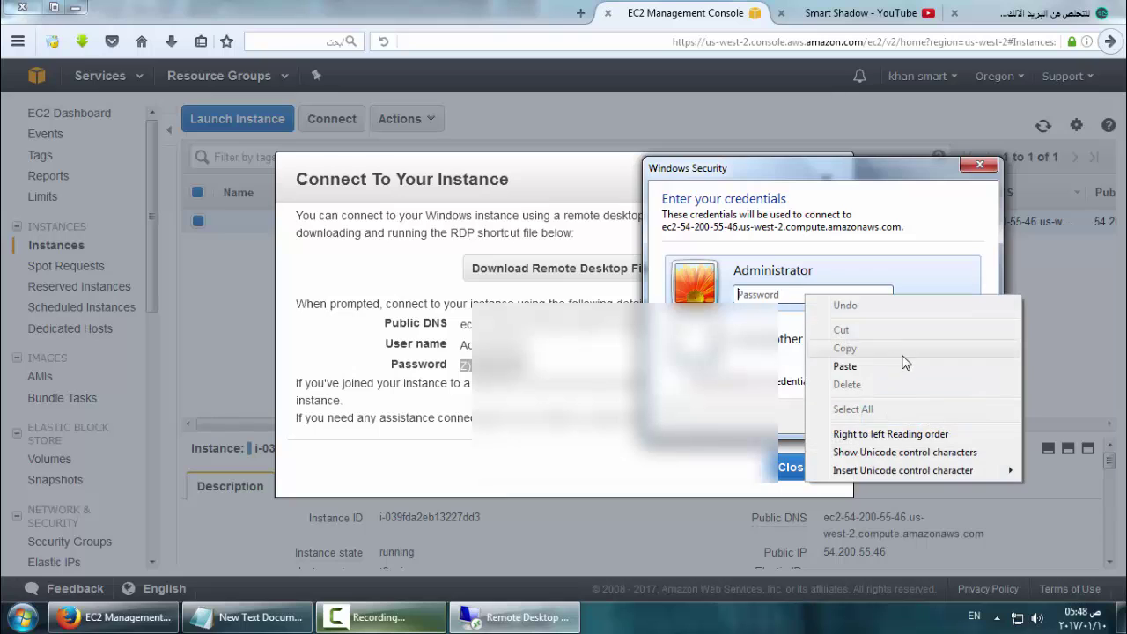
left_click(905, 366)
left_click(890, 416)
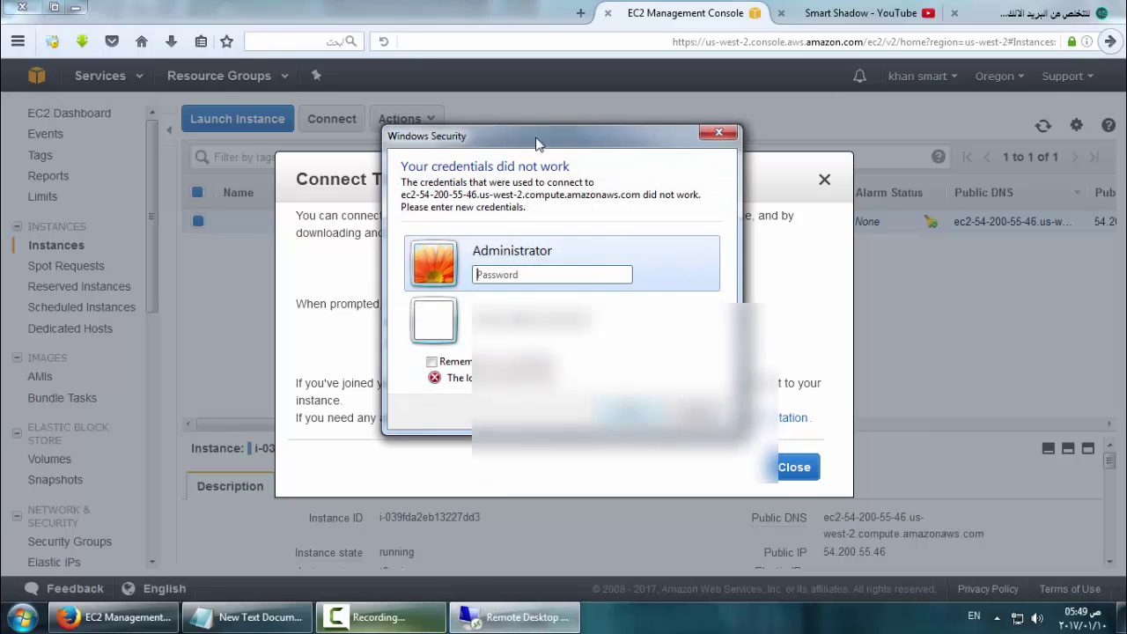
After the first attempt is rejected, re-enter the password and connect again
left_click_drag(537, 143, 758, 161)
left_click(586, 361)
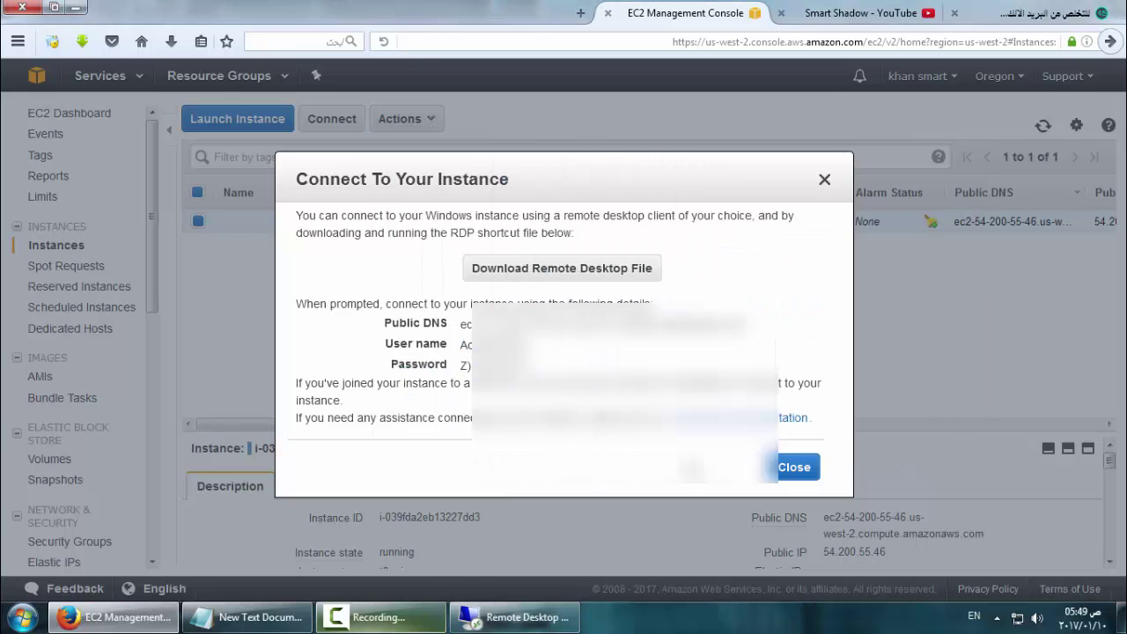
left_click(520, 618)
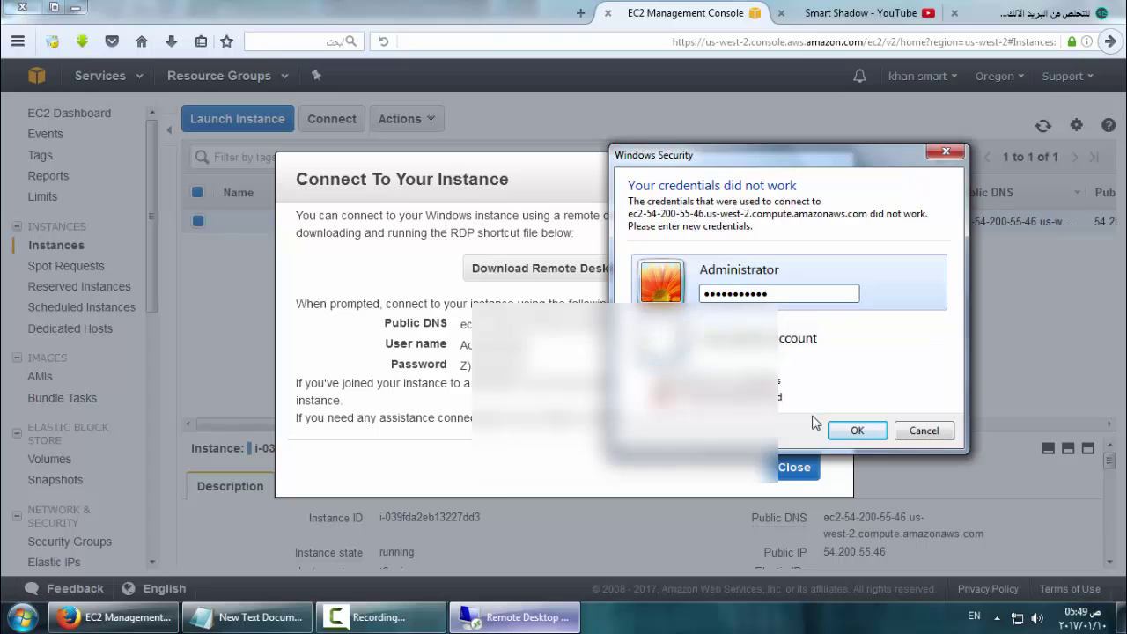
left_click(839, 430)
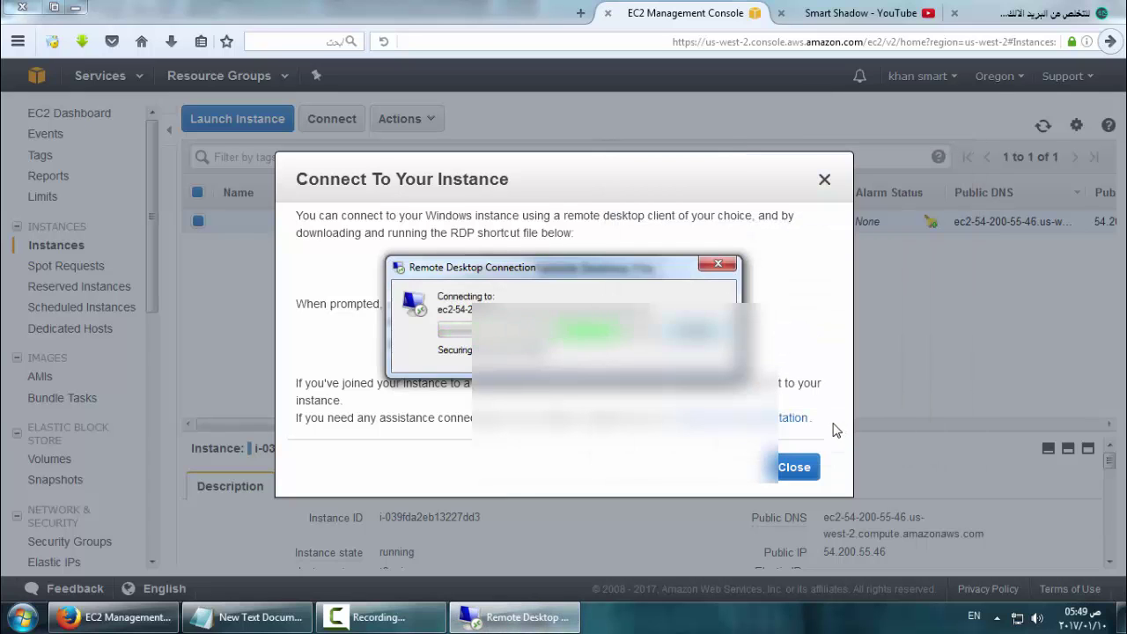
Accept the certificate warning to finish connecting and centre Internet Explorer on the remote desktop
key("Return")
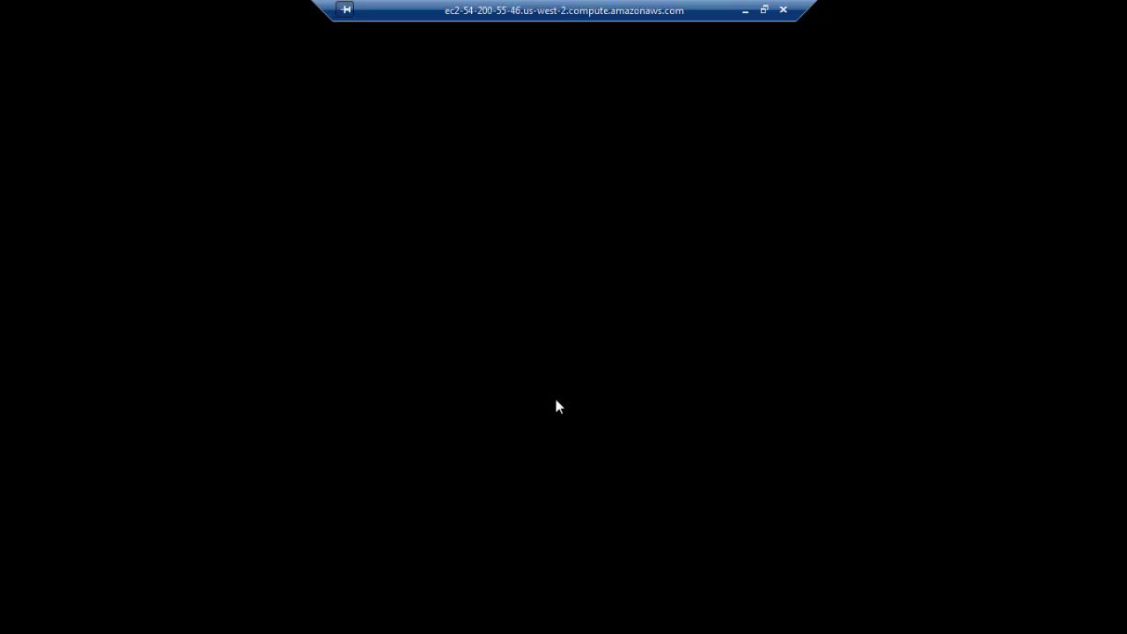
left_click_drag(663, 11, 605, 59)
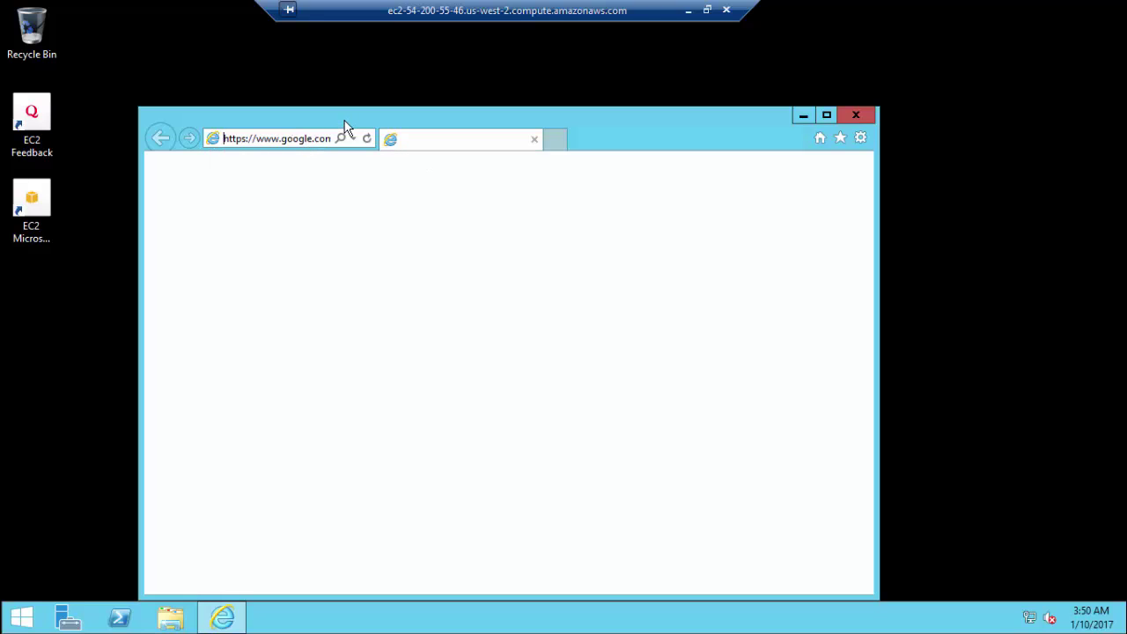
left_click_drag(393, 114, 412, 111)
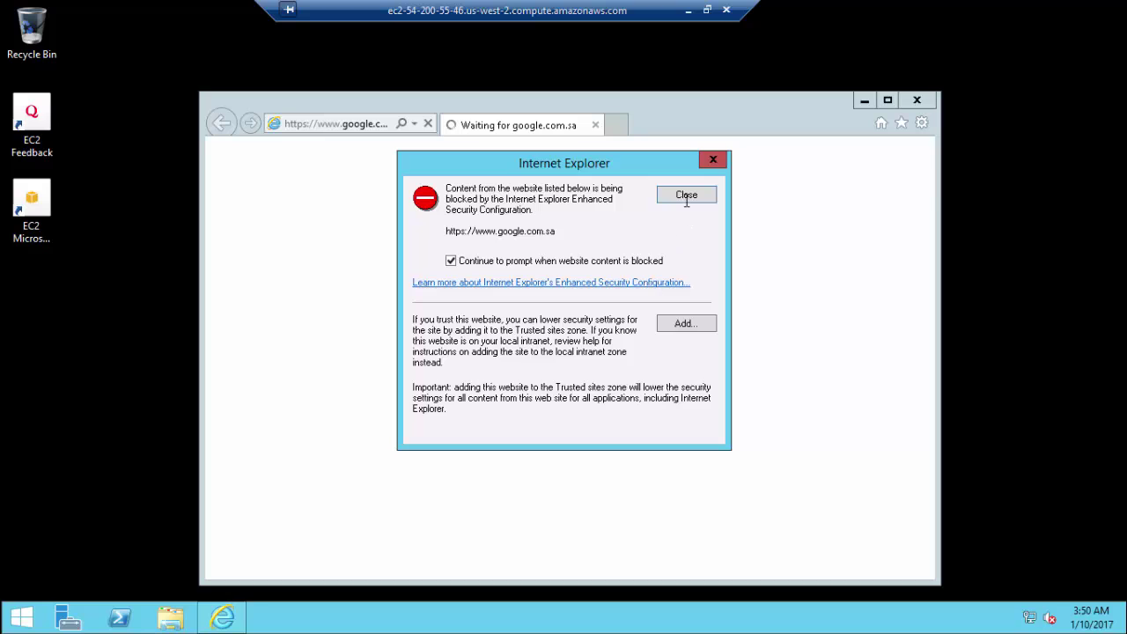
Add google.com.sa, gstatic.com, google.com and ssl.google-analytics.com to IE's Trusted sites
left_click(686, 323)
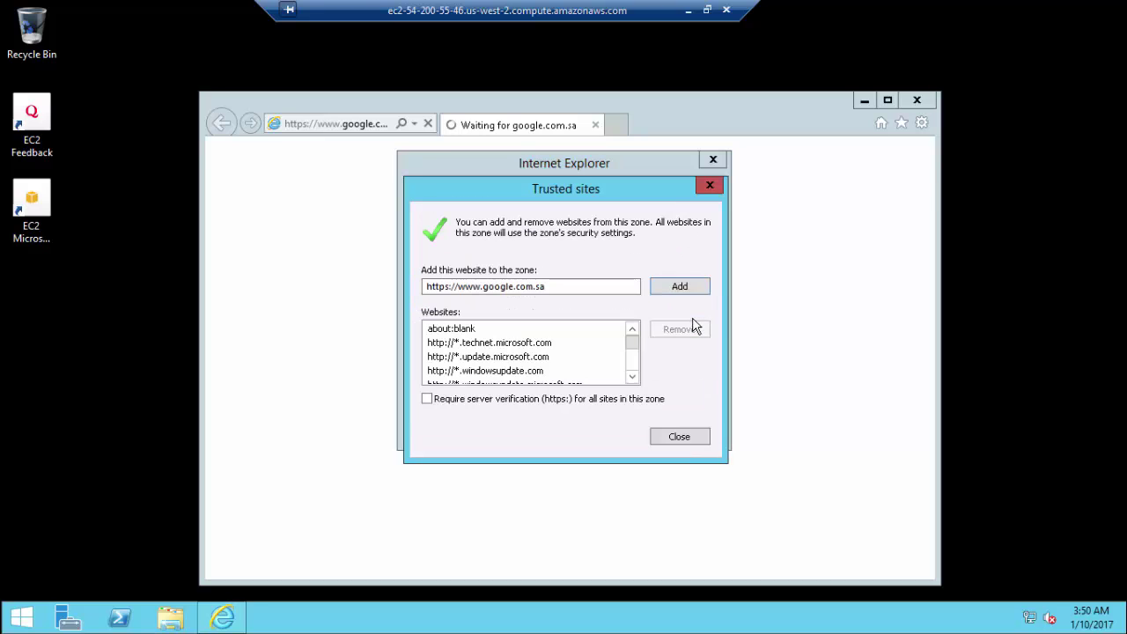
left_click(666, 289)
left_click(679, 437)
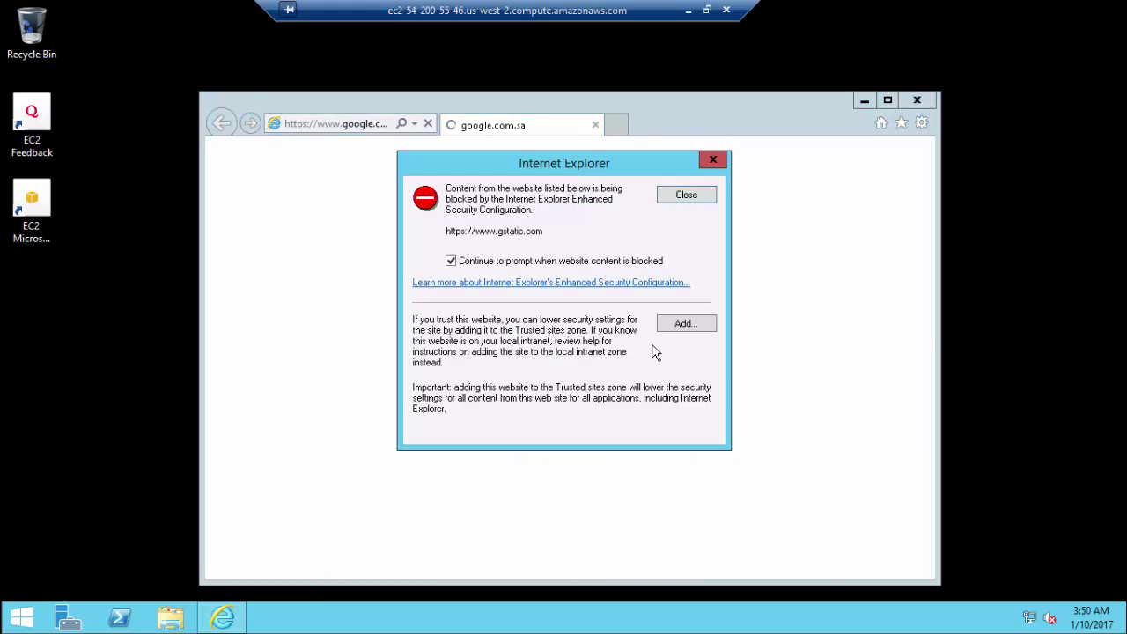
left_click(678, 326)
left_click(680, 291)
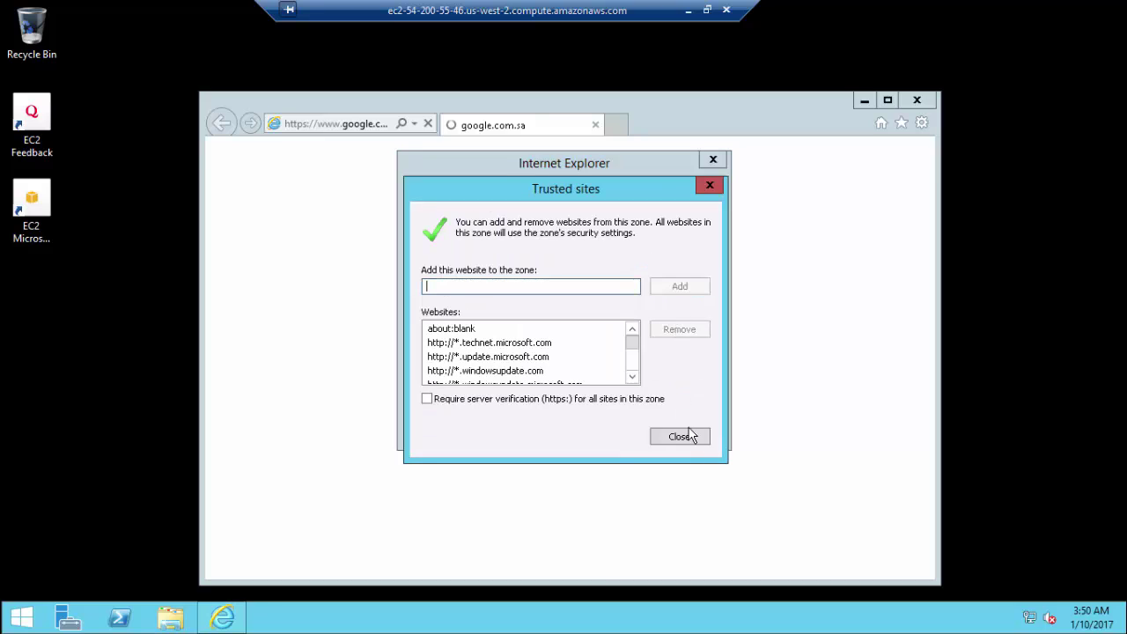
left_click(694, 436)
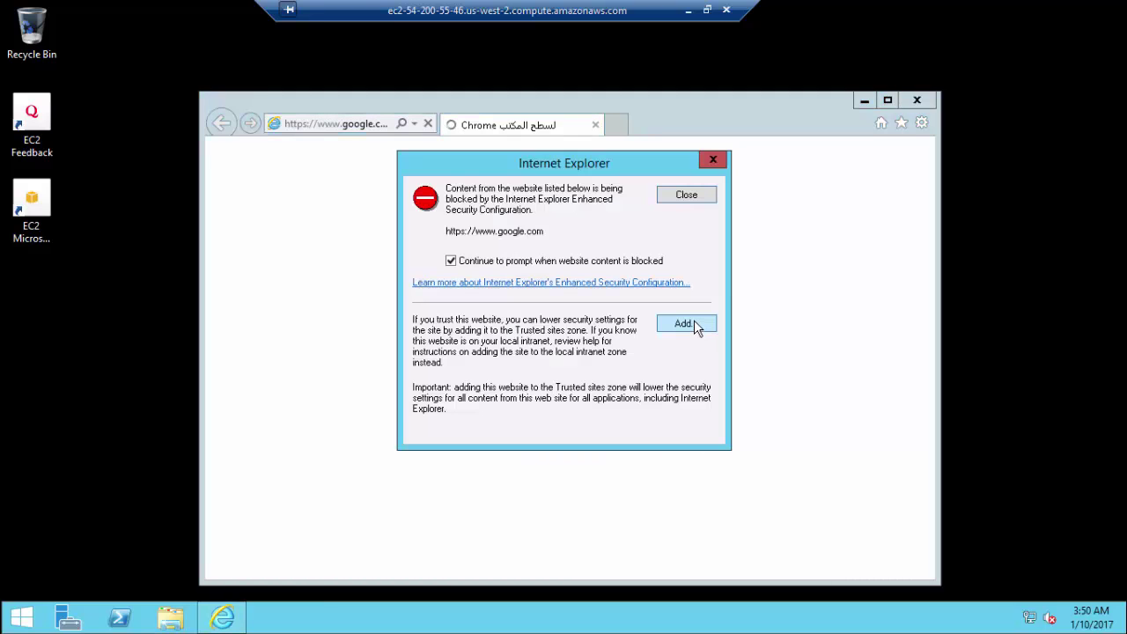
left_click(694, 325)
left_click(682, 285)
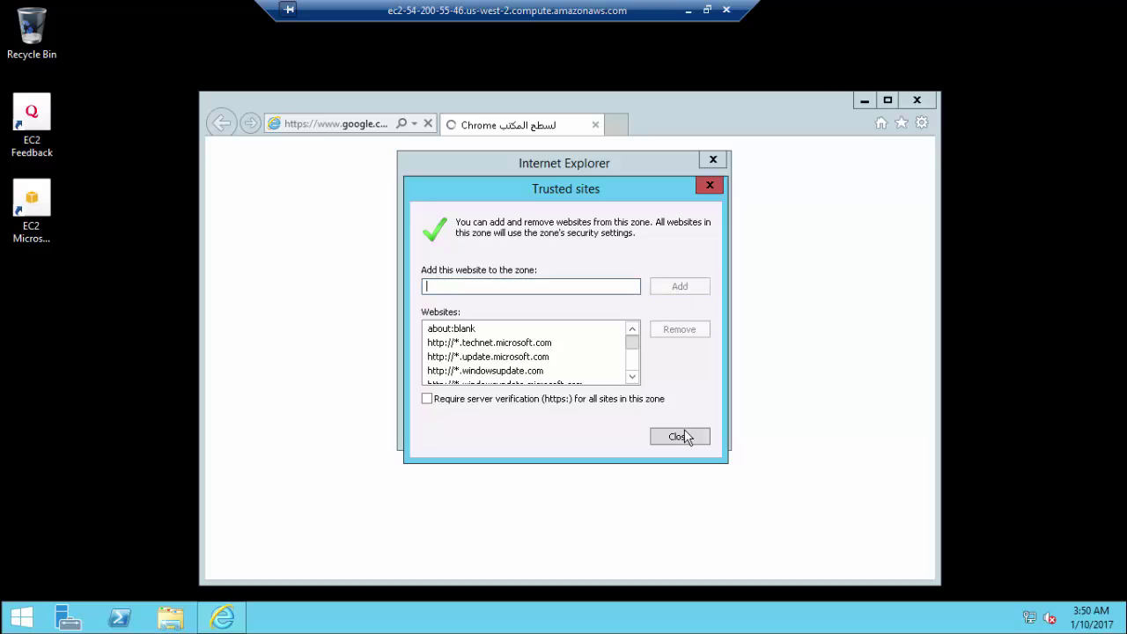
left_click(684, 431)
left_click(676, 324)
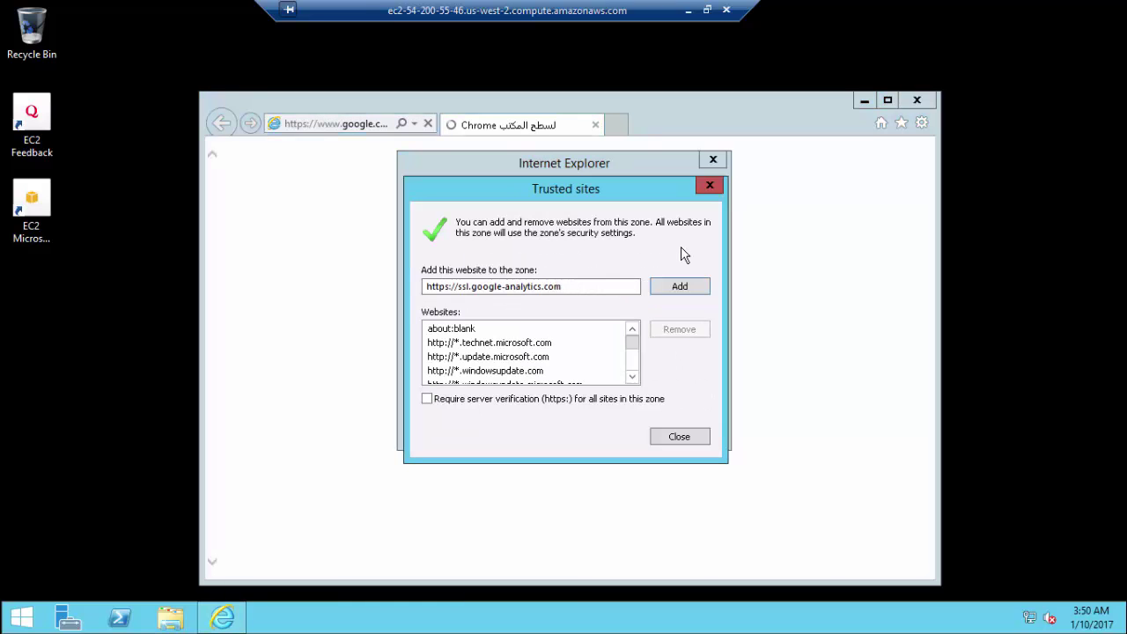
left_click(704, 285)
left_click(680, 437)
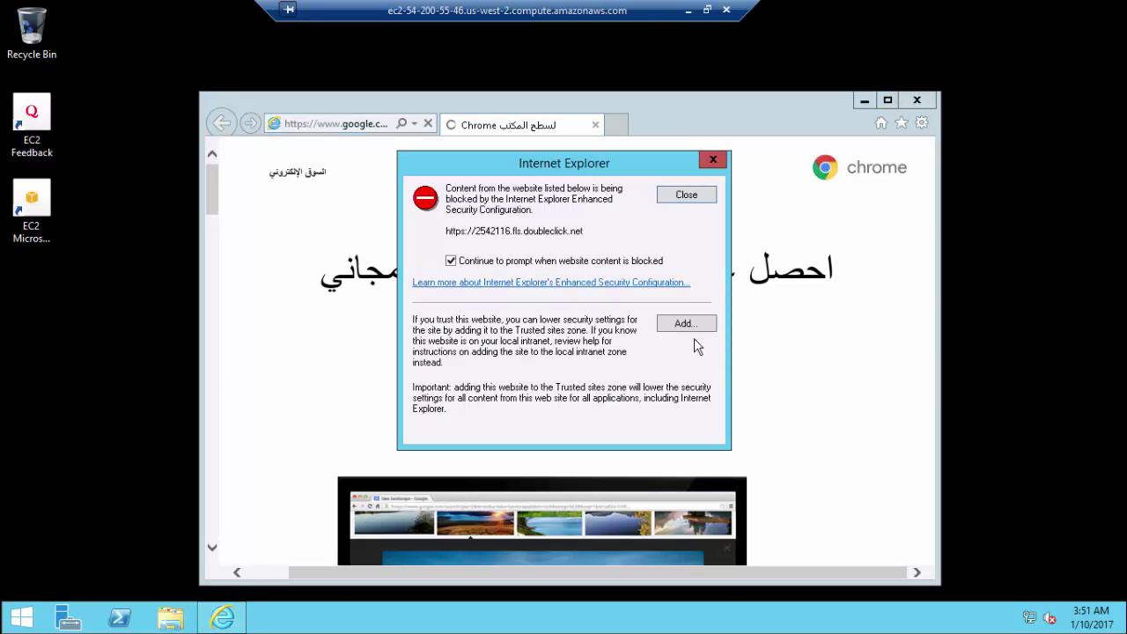
Add doubleclick.net, apis.google.com and googleadservices.com to Trusted sites as well
left_click(687, 324)
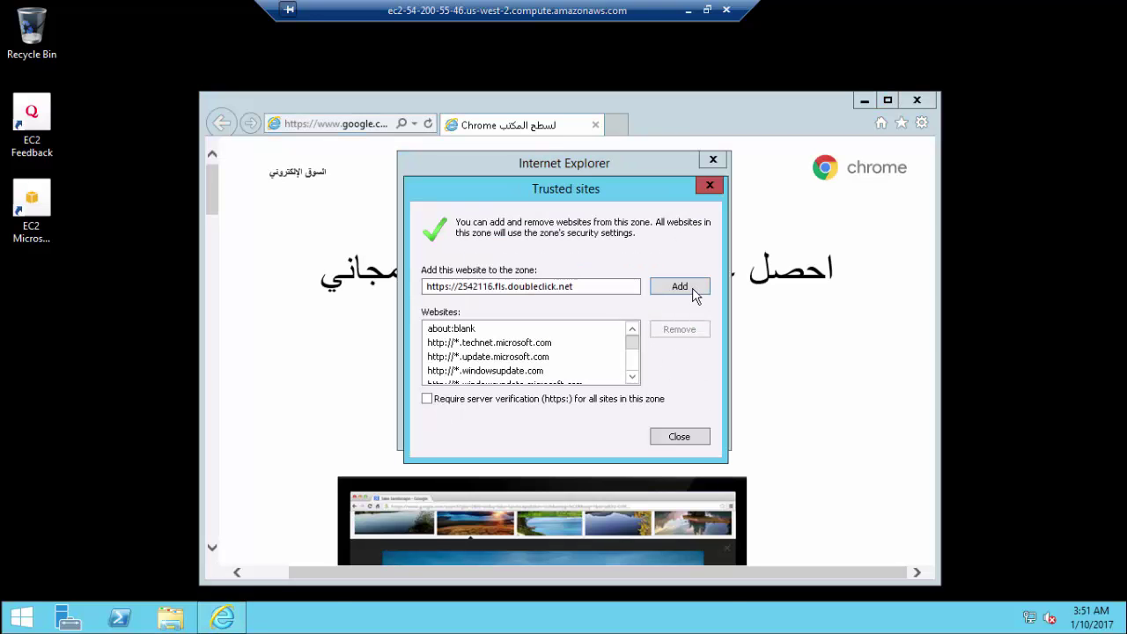
left_click(692, 288)
left_click(693, 444)
left_click(689, 322)
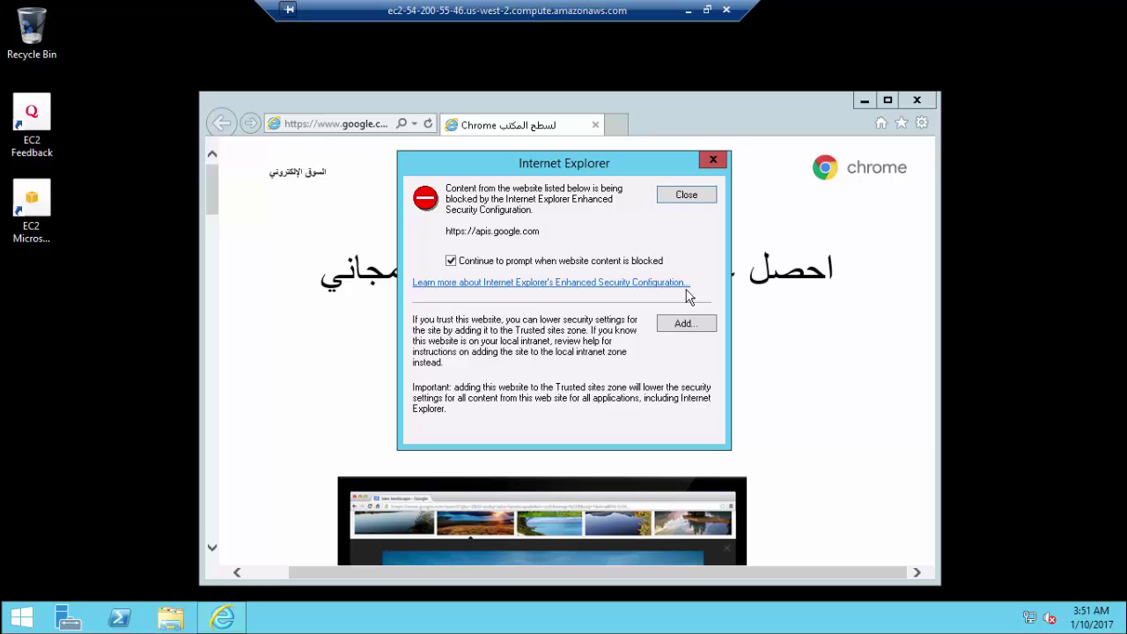
left_click(693, 290)
left_click(690, 439)
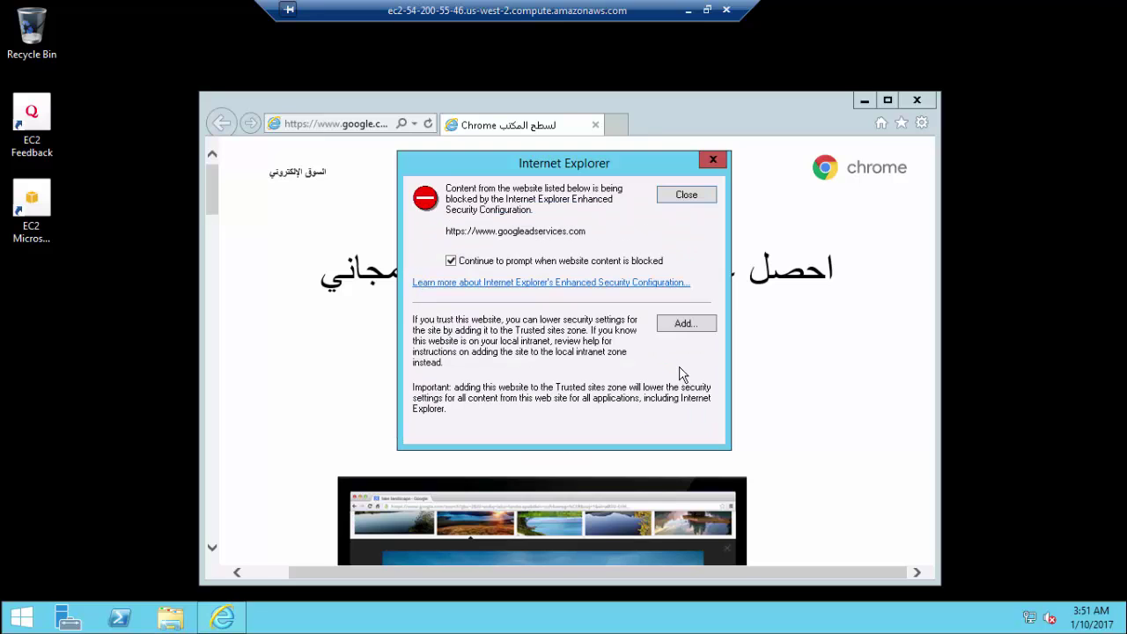
left_click(686, 323)
left_click(683, 290)
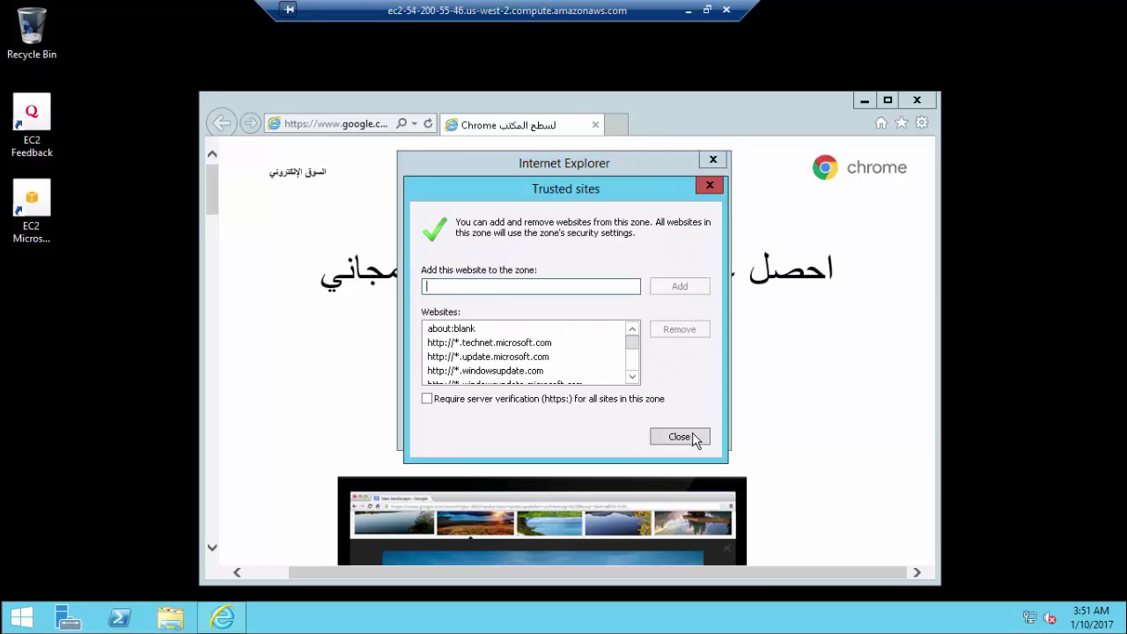
left_click(693, 437)
Retry the Chrome download, then trust accounts.google.com and ssl.gstatic.com
left_click(588, 369)
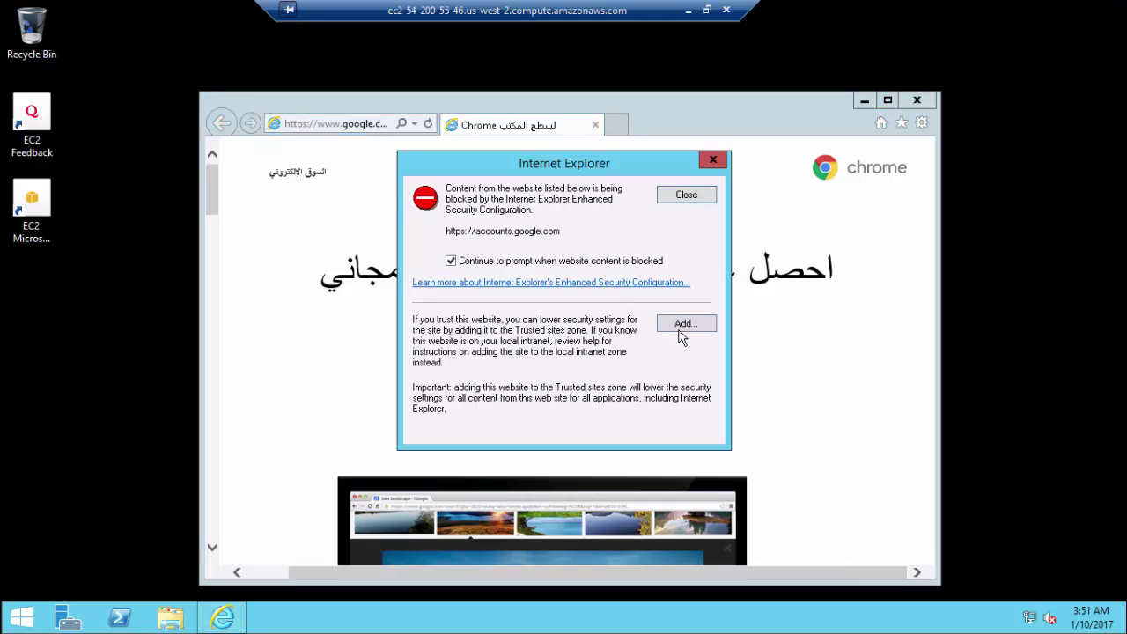
left_click(678, 326)
left_click(702, 287)
left_click(694, 437)
left_click(686, 323)
left_click(683, 287)
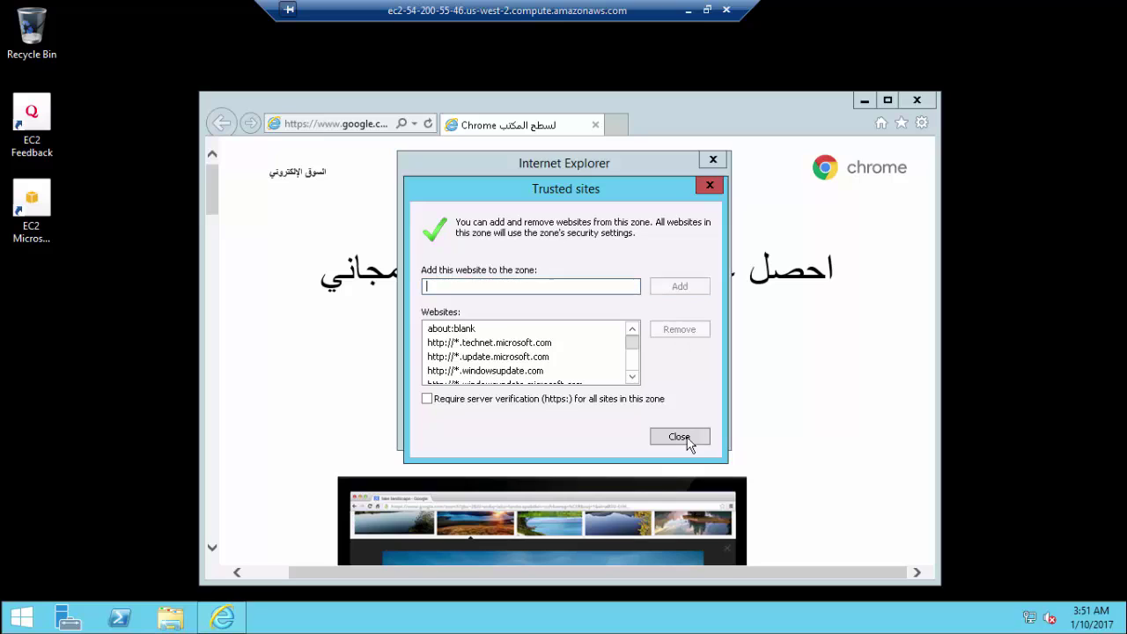
left_click(688, 438)
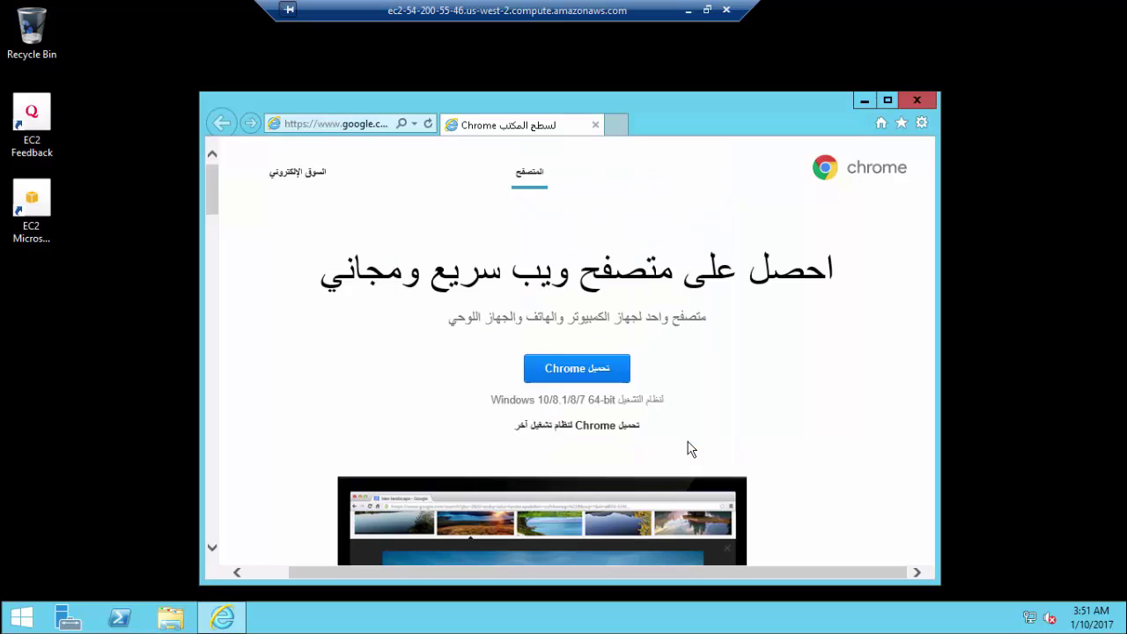
Try Download Chrome, accept the terms, and add dl.google.com to Trusted sites
left_click(577, 368)
left_click(843, 462)
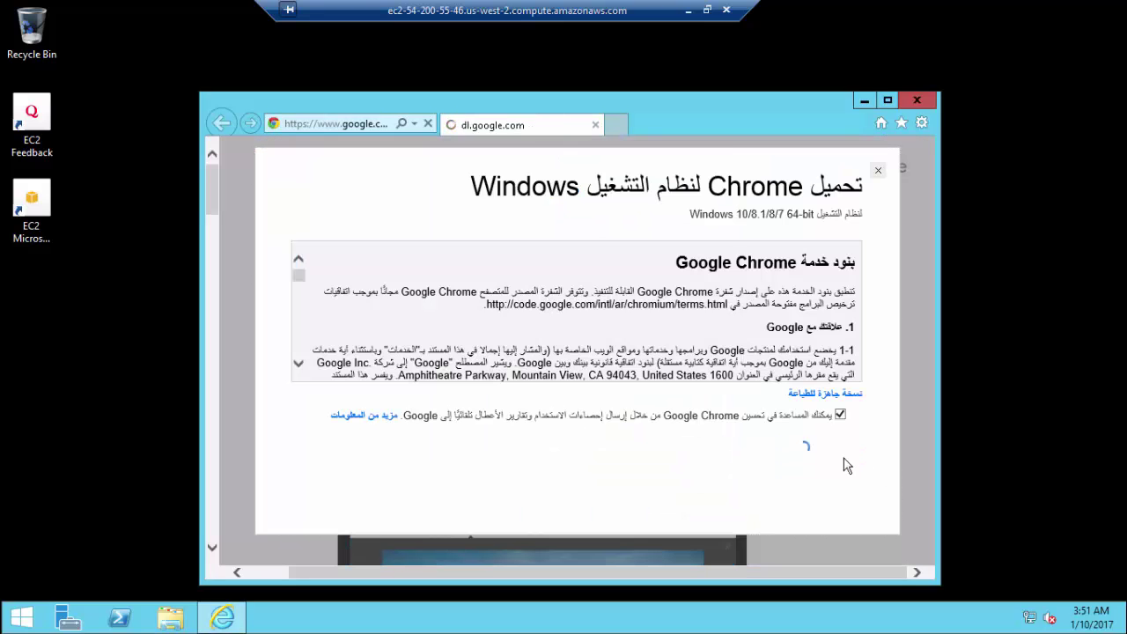
left_click(686, 325)
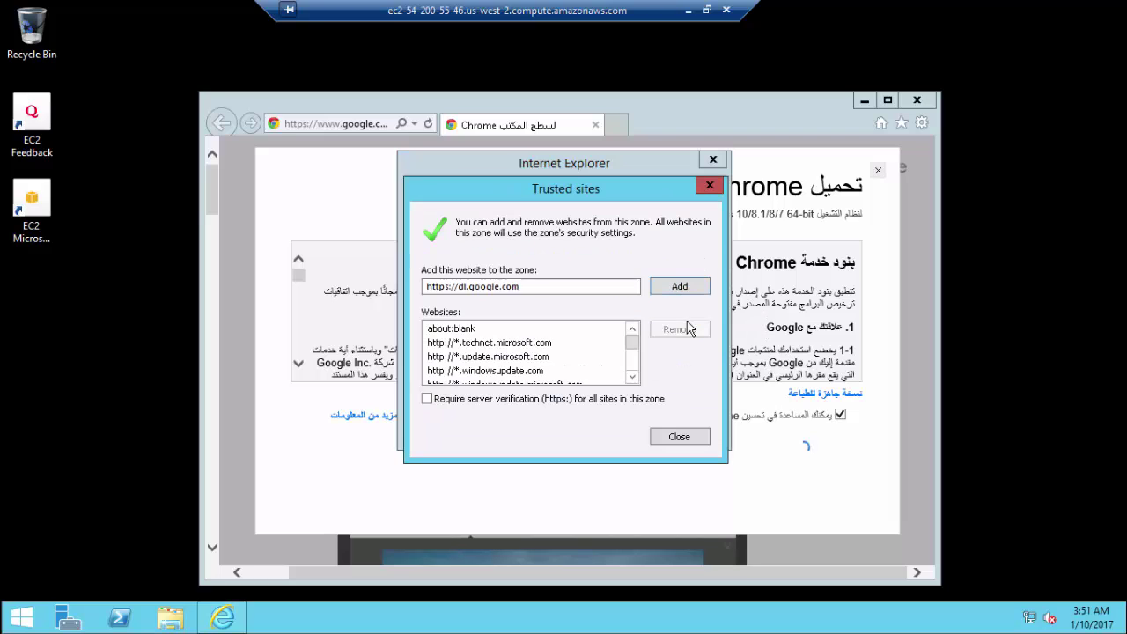
left_click(696, 291)
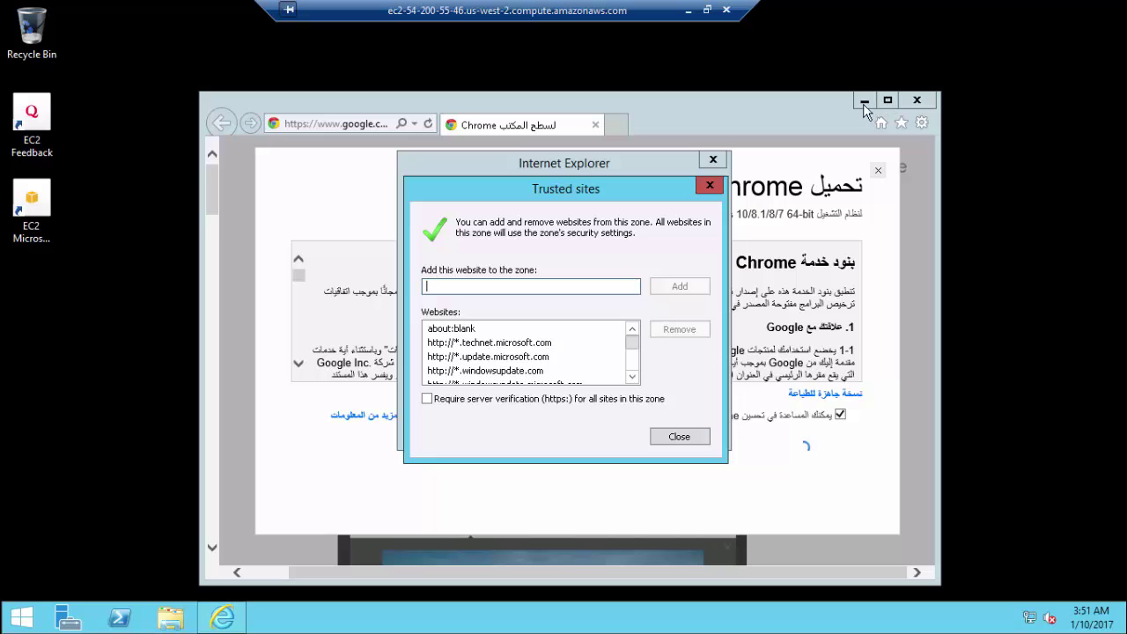
left_click(671, 437)
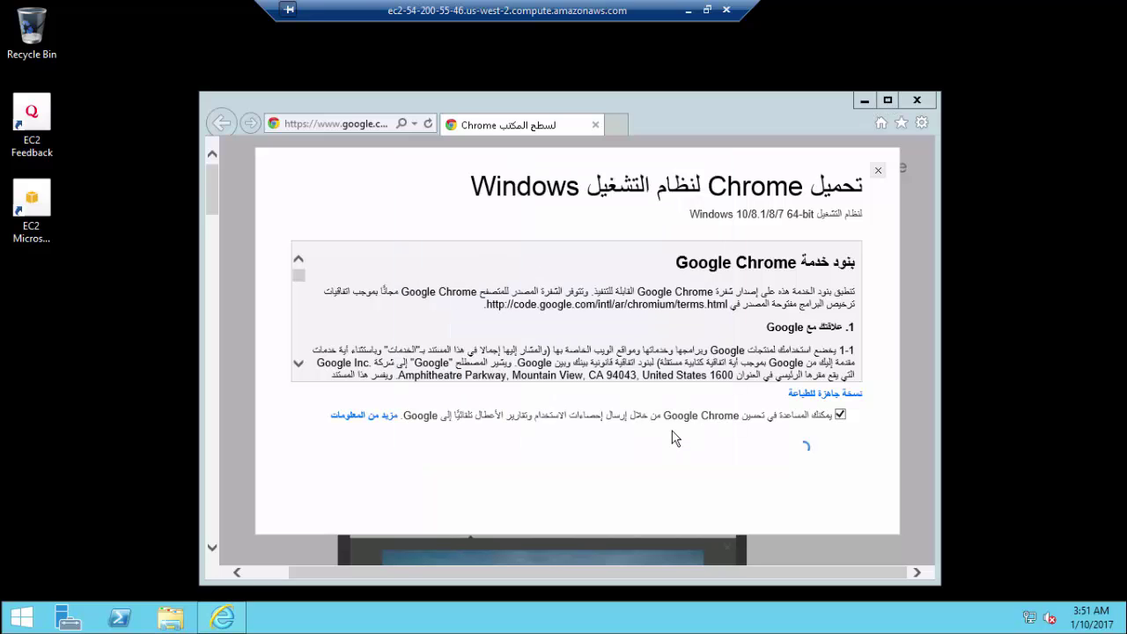
Reload the maximized page, save and run ChromeSetup.exe, close IE and bring up Server Manager
left_click(887, 101)
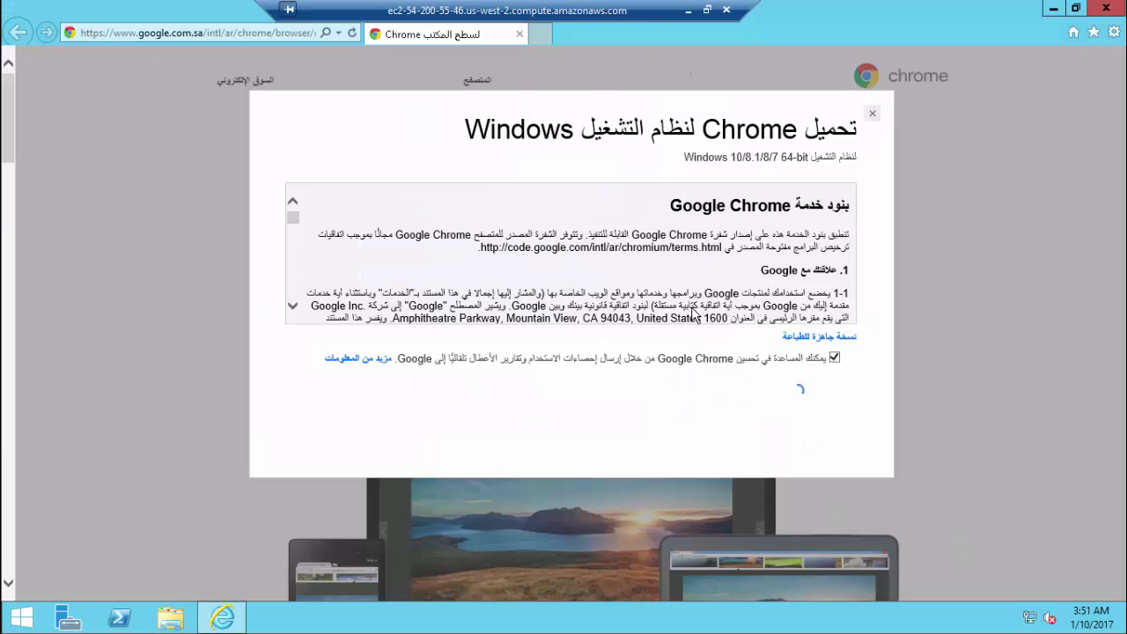
left_click(253, 33)
key("Return")
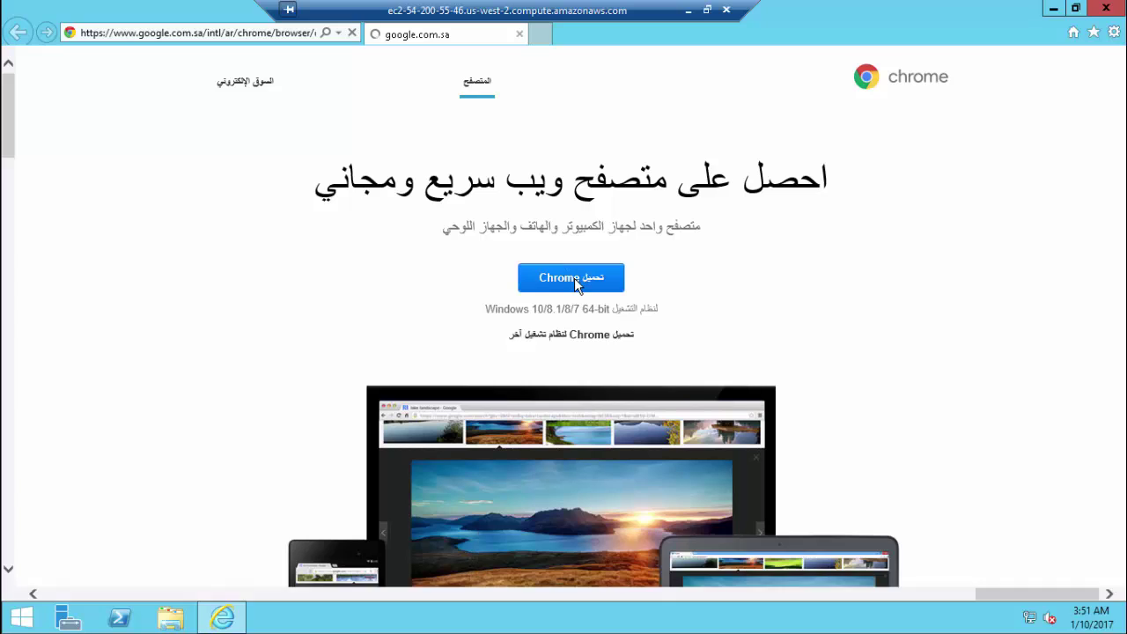
left_click(575, 278)
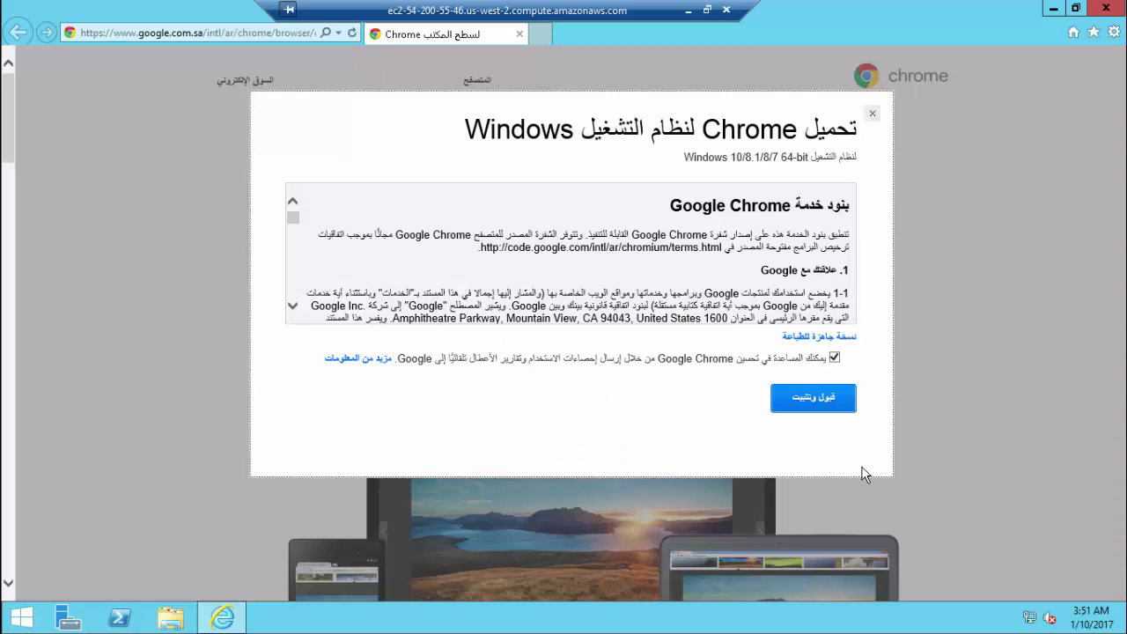
left_click(823, 398)
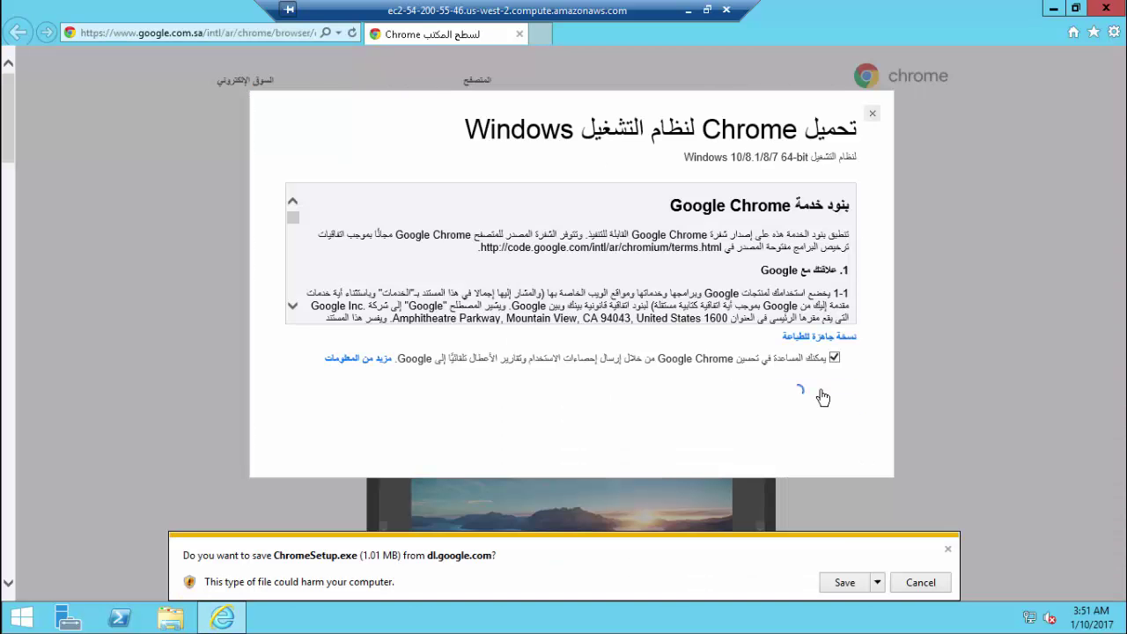
left_click(844, 582)
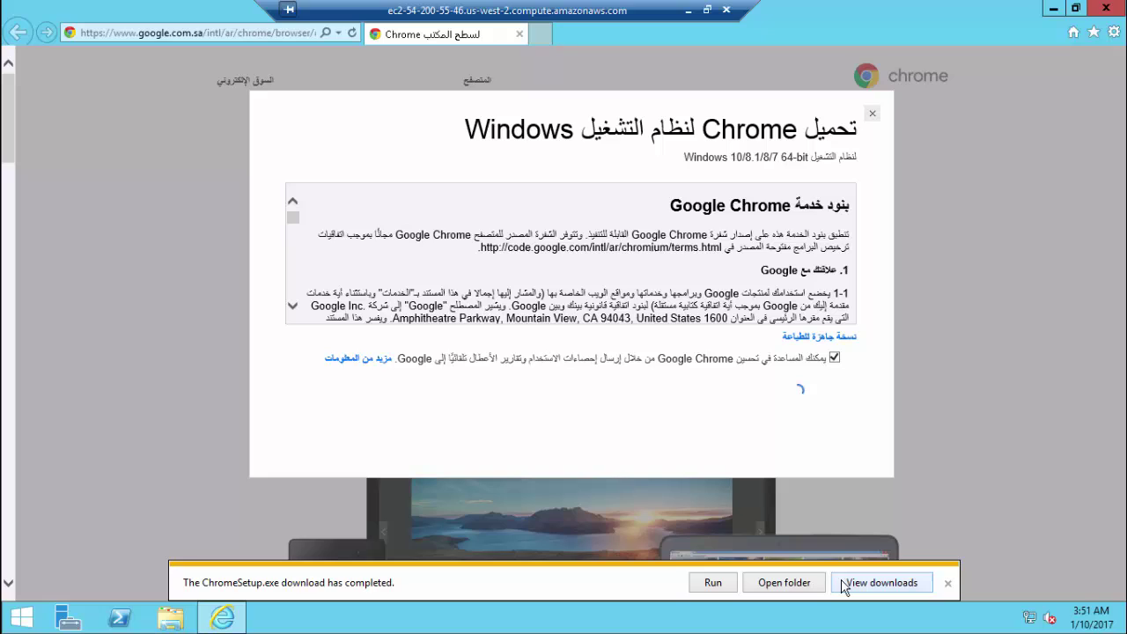
left_click(728, 583)
left_click(1109, 11)
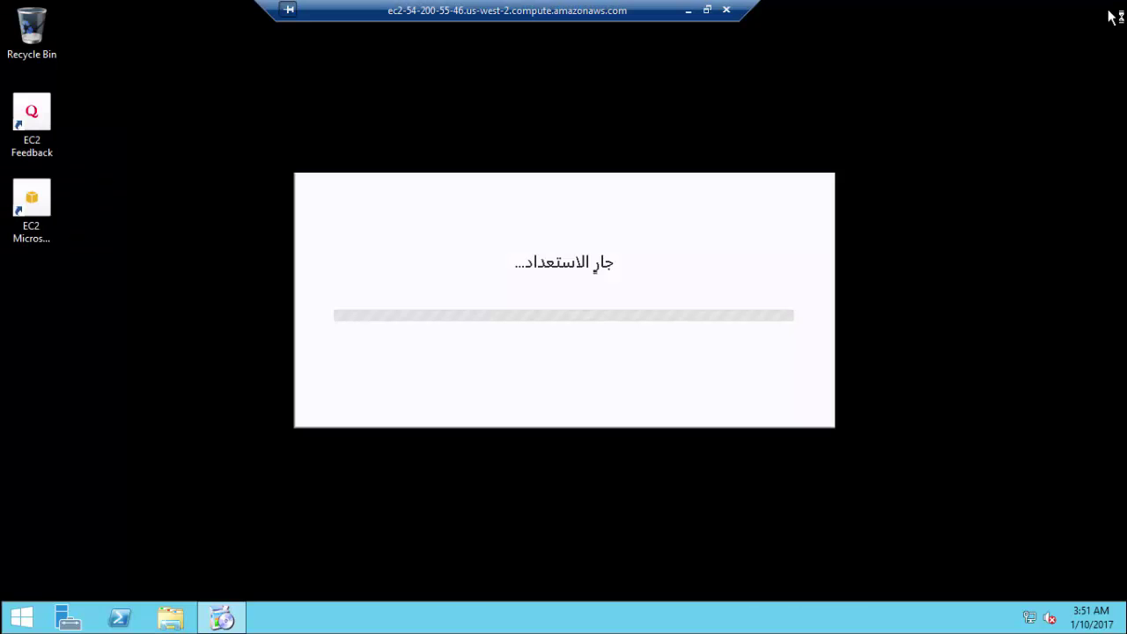
left_click(76, 614)
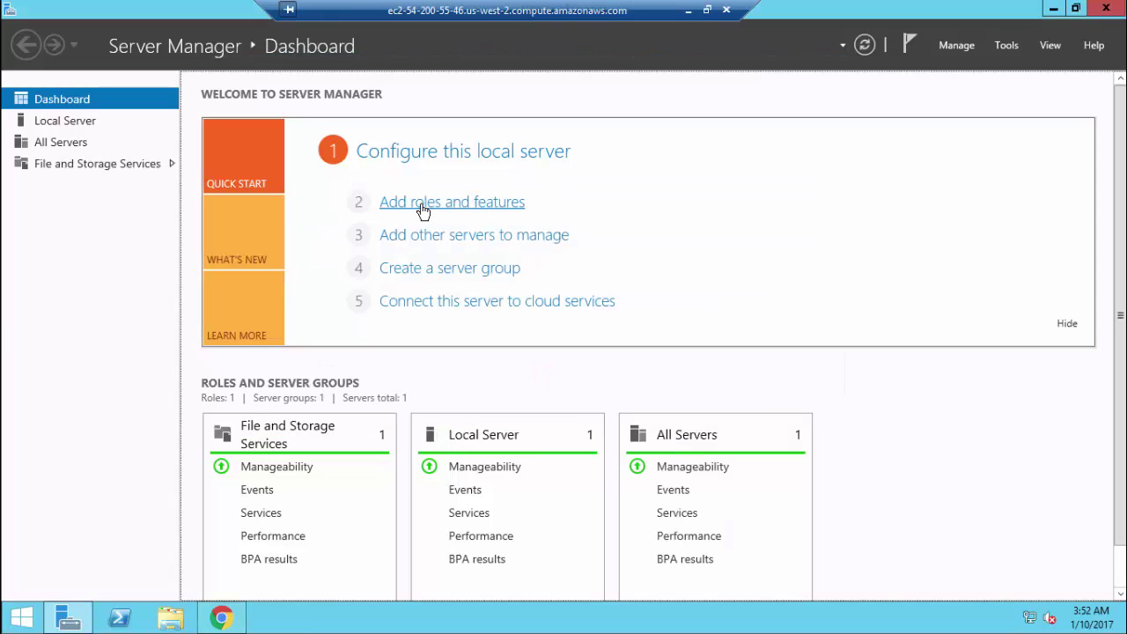
Run Add Roles and Features with default choices, tick .NET Framework 3.5 Features, and install
left_click(423, 205)
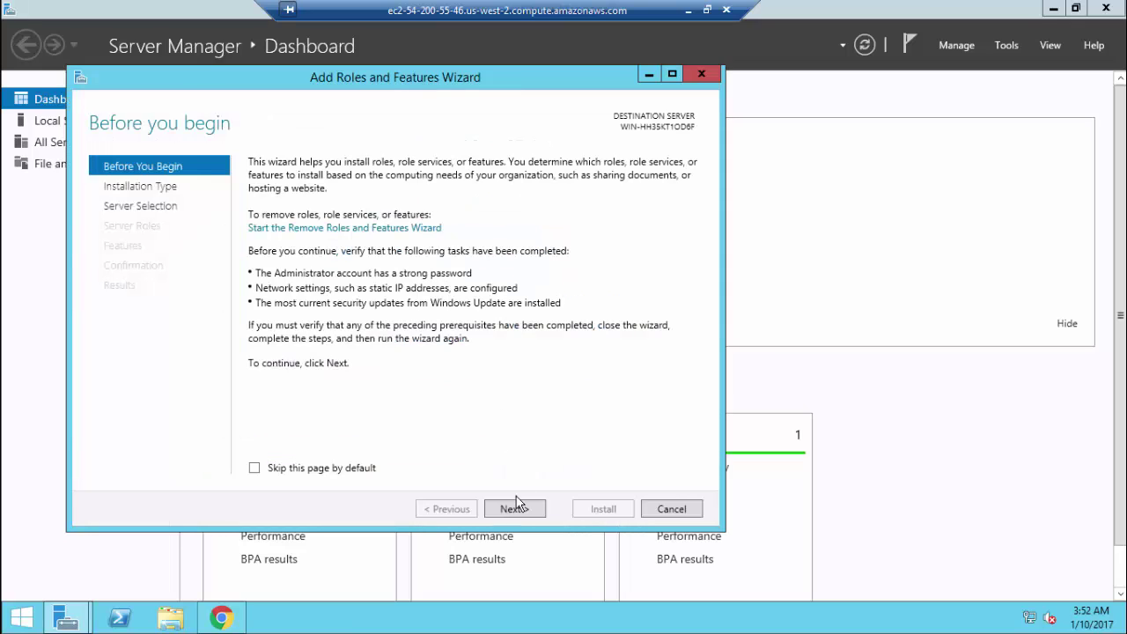
left_click(515, 510)
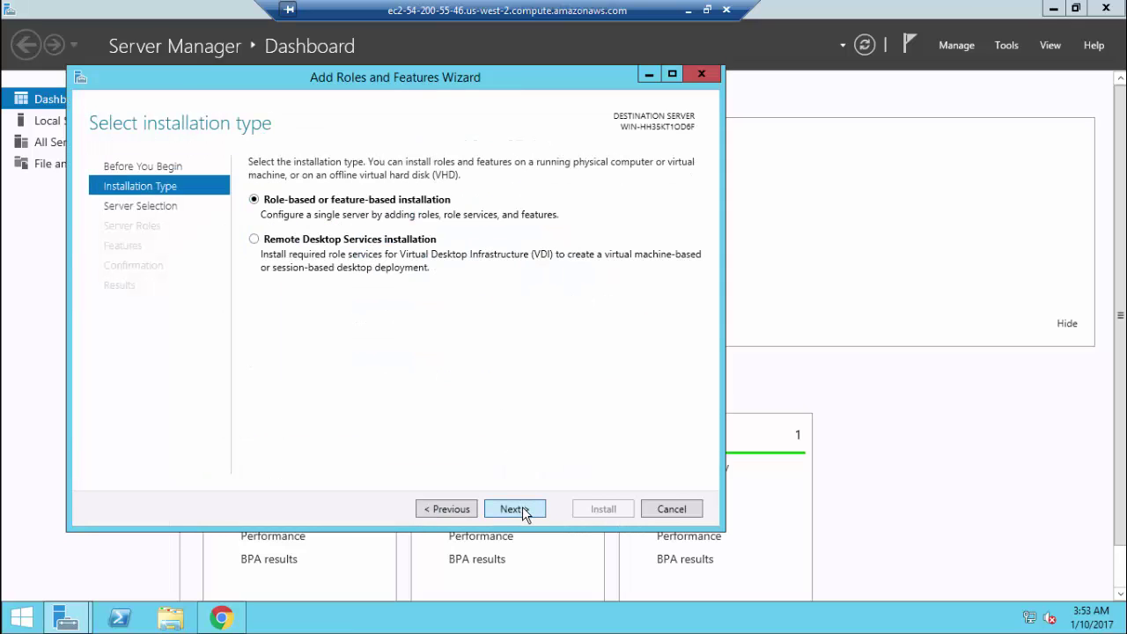
left_click(523, 509)
left_click(523, 509)
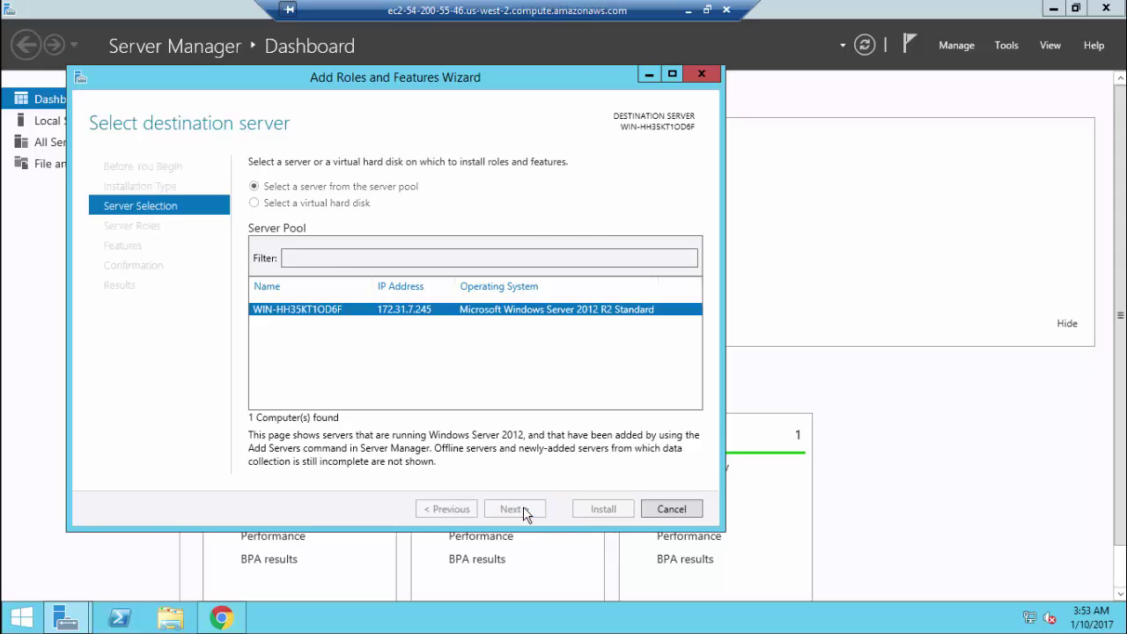
left_click(527, 511)
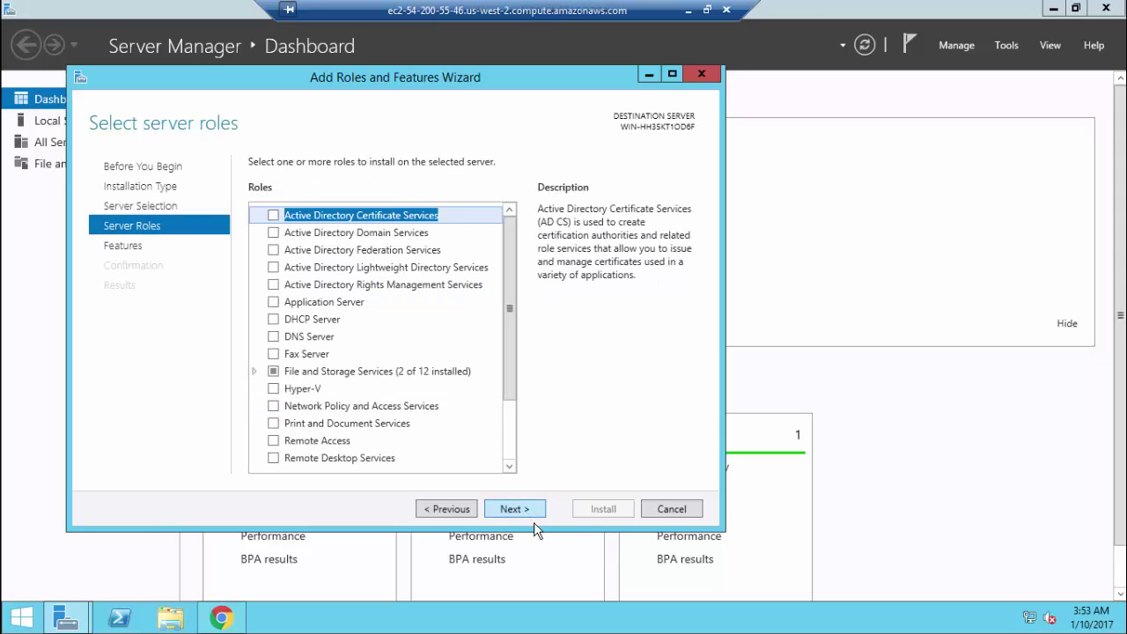
left_click(516, 509)
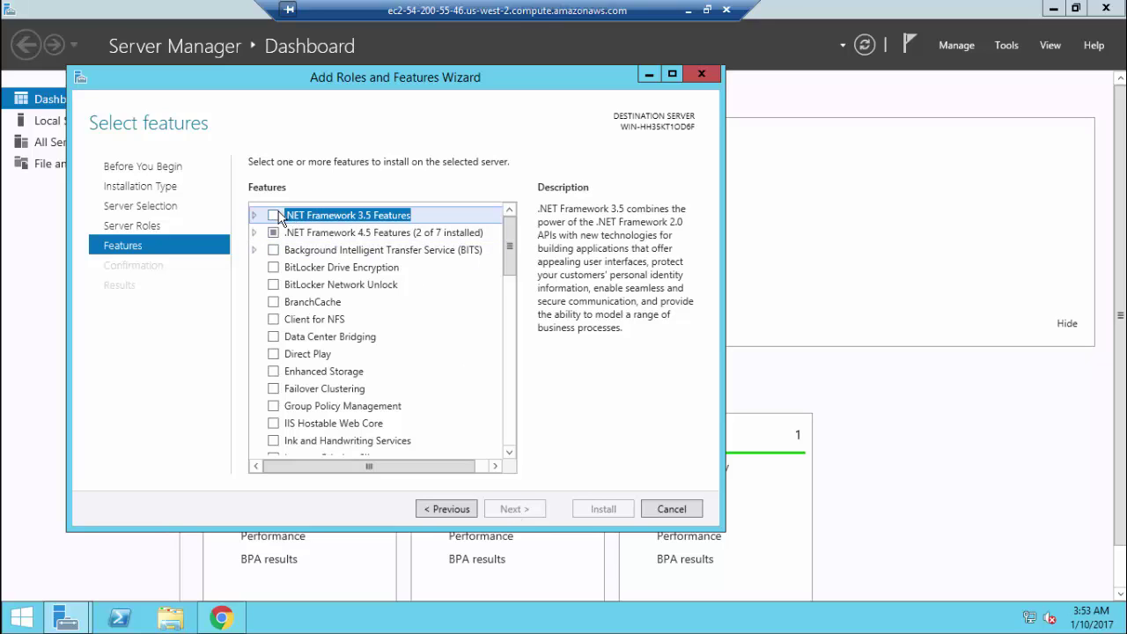
left_click(278, 216)
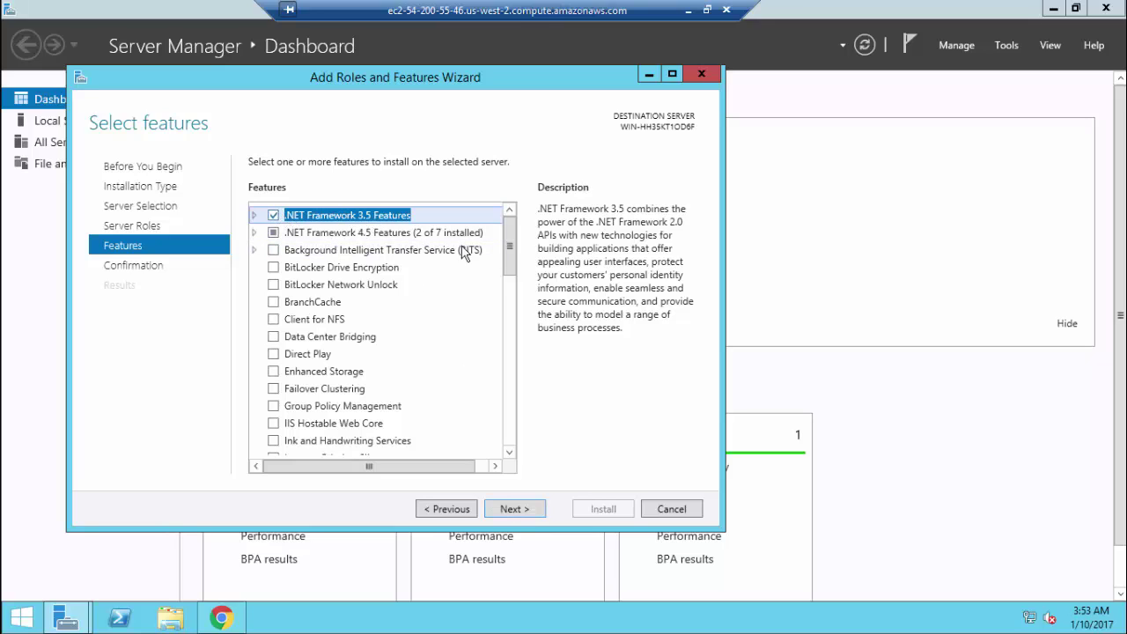
left_click(515, 509)
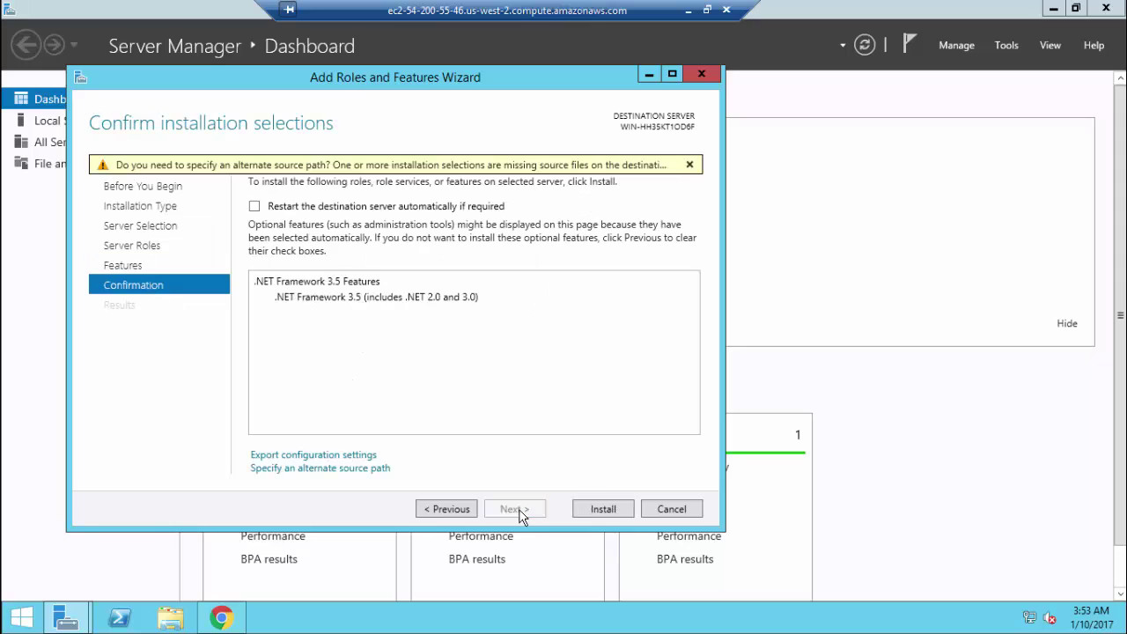
left_click(604, 509)
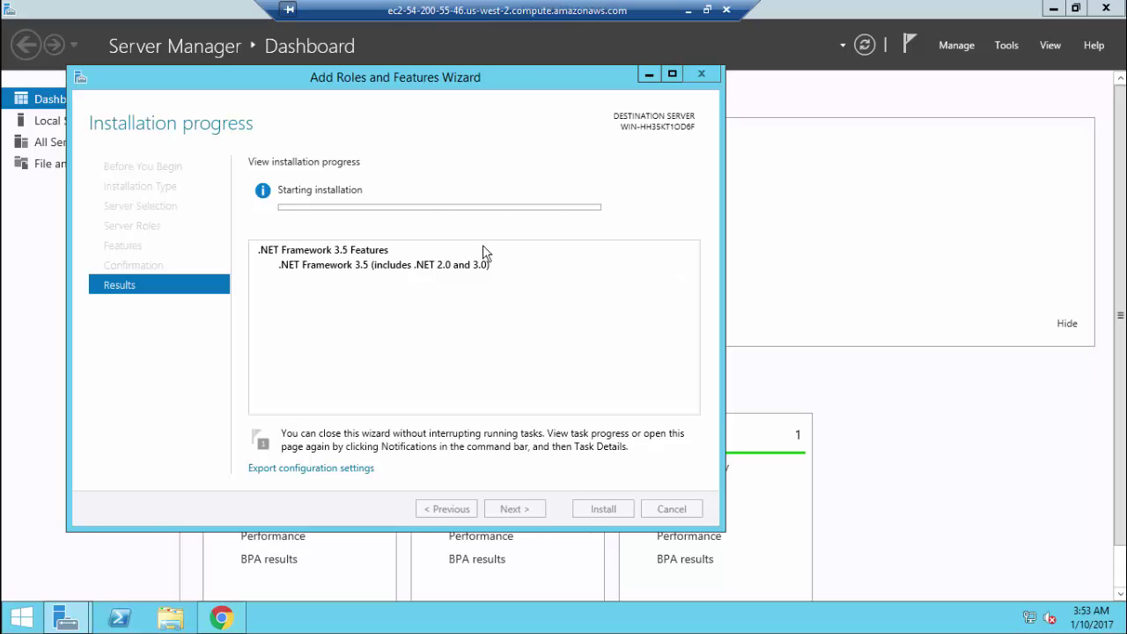
left_click_drag(496, 79, 628, 84)
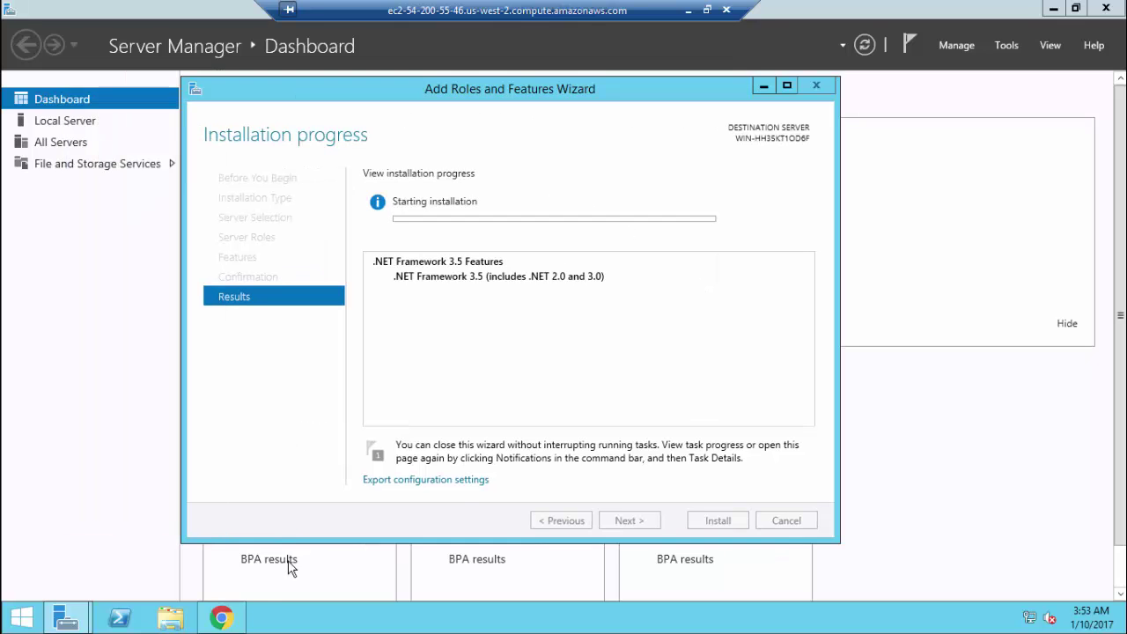
Search Chrome for 'speed test' and open the Speedtest.net by Ookla result
left_click(221, 618)
left_click(476, 64)
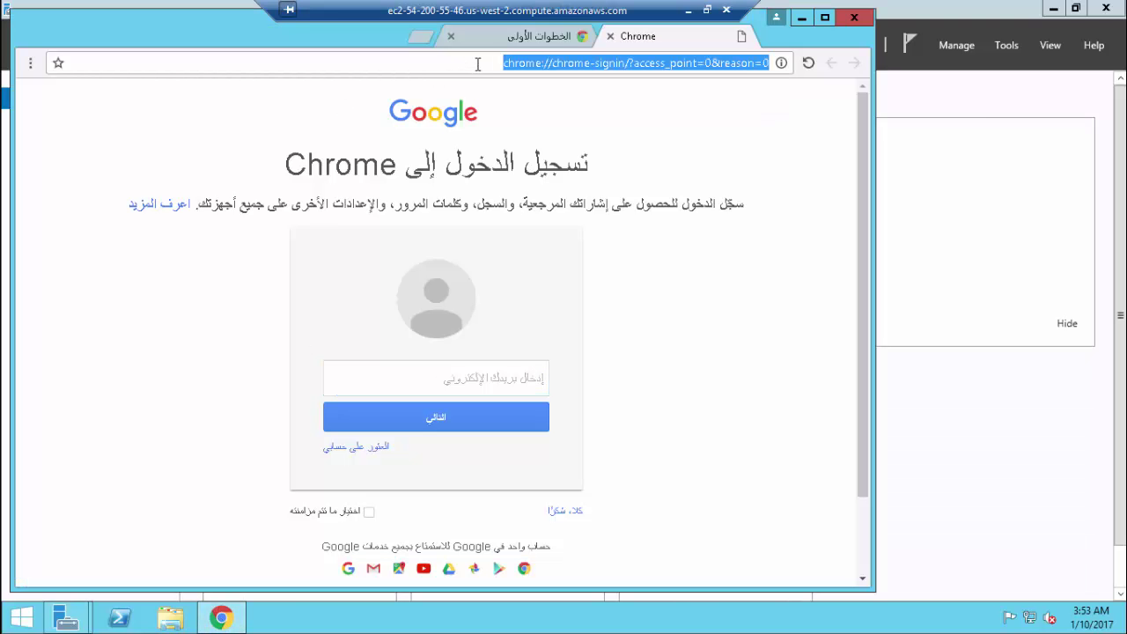
type("speed")
double_click(476, 64)
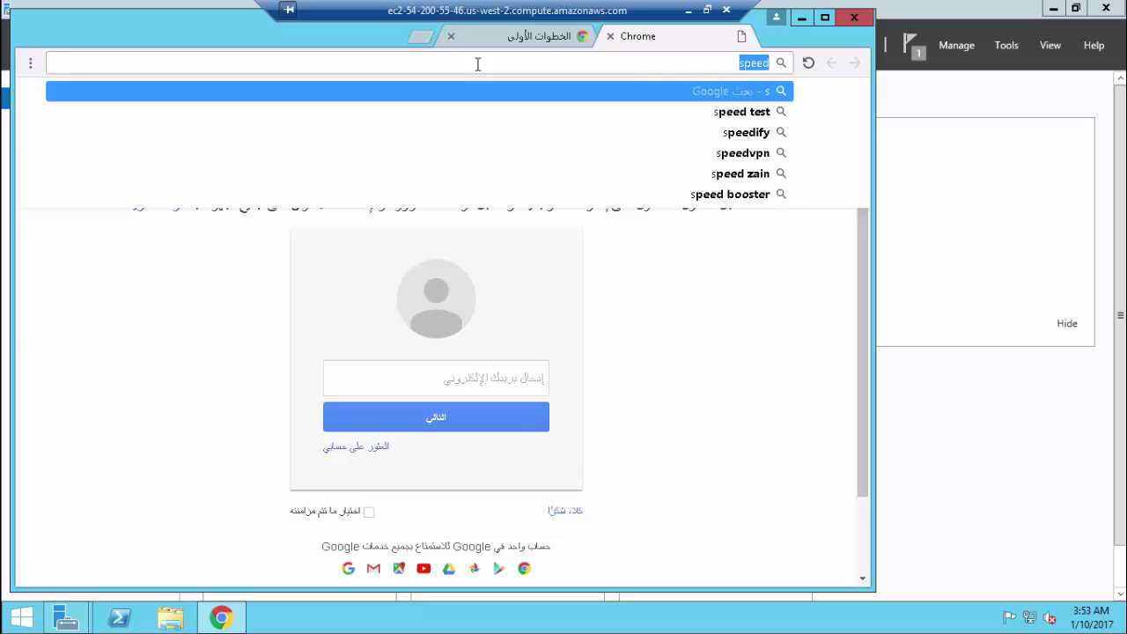
type("speed")
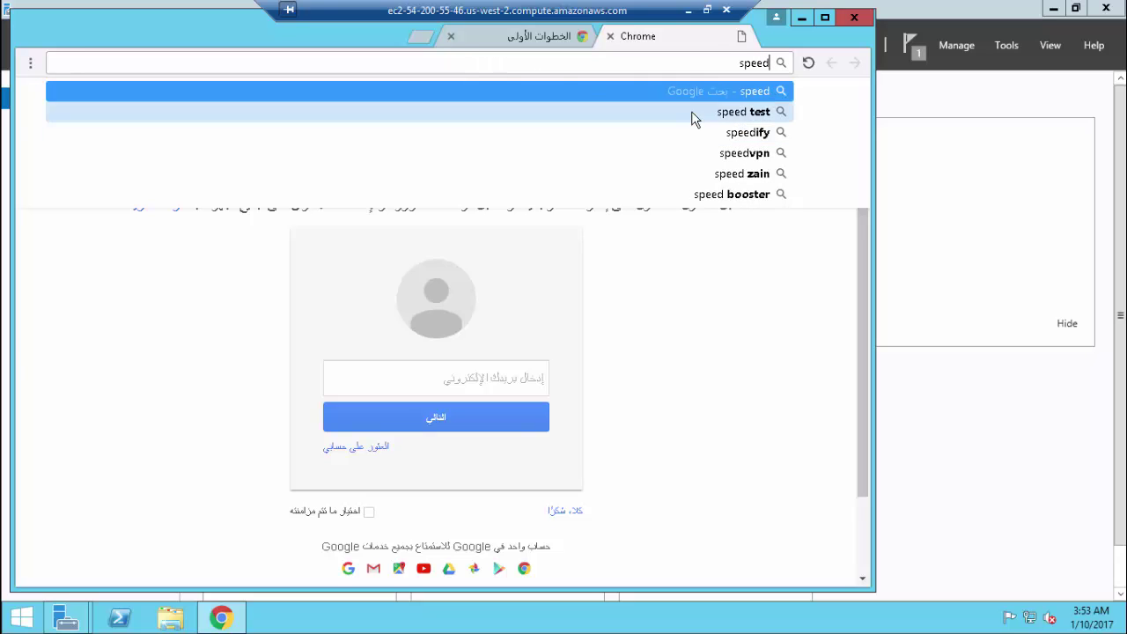
left_click(692, 112)
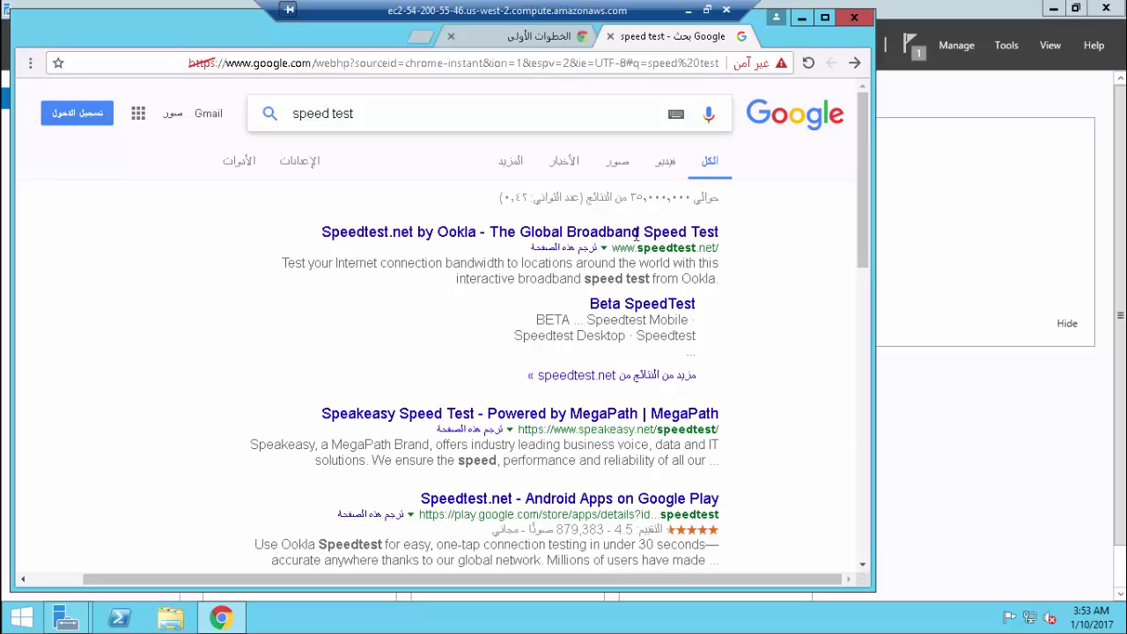
left_click(638, 238)
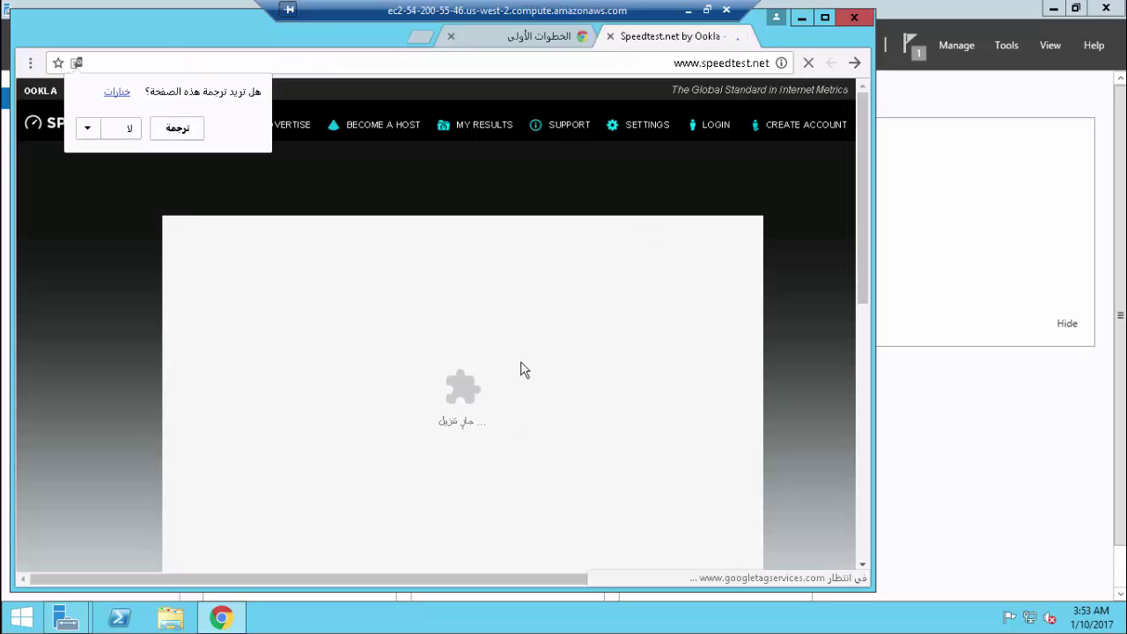